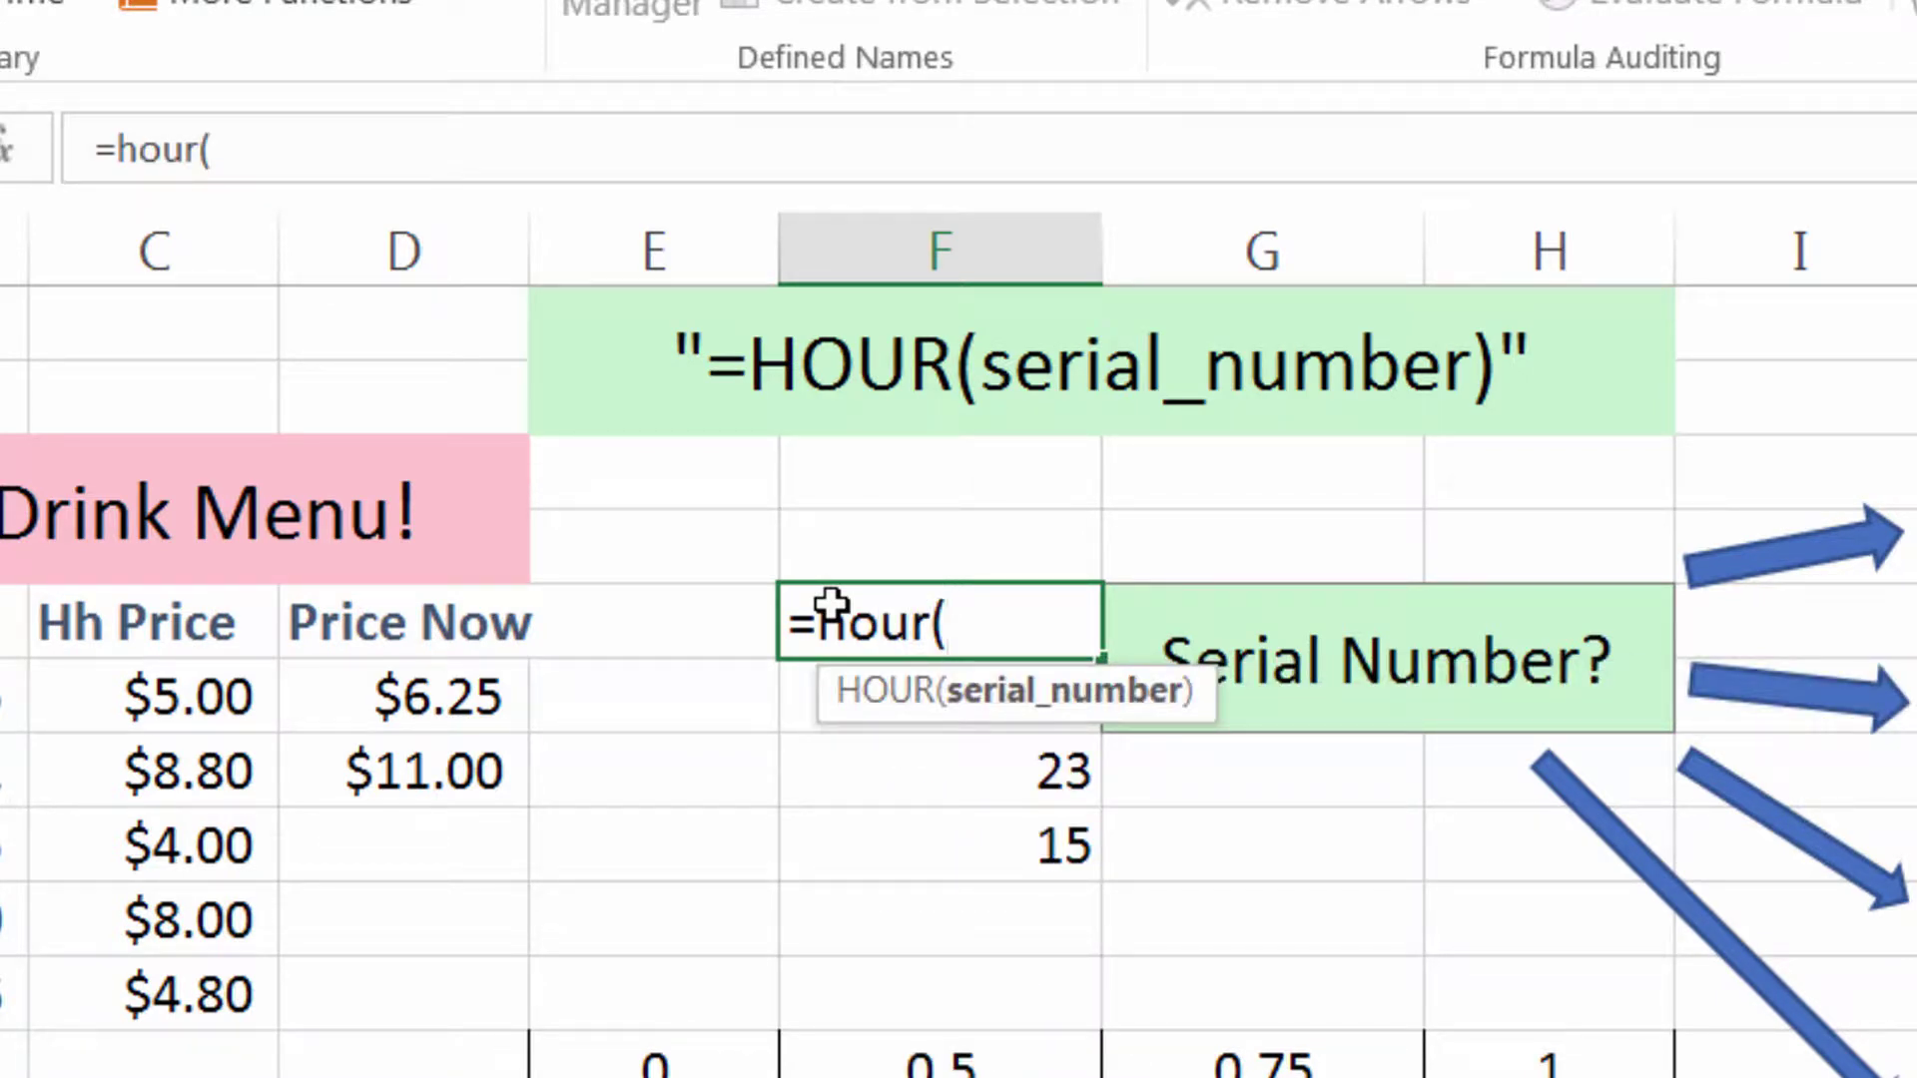
Step: Complete the HOUR formula in cell F5 with a serial number of .5
type(".5)")
key("Return")
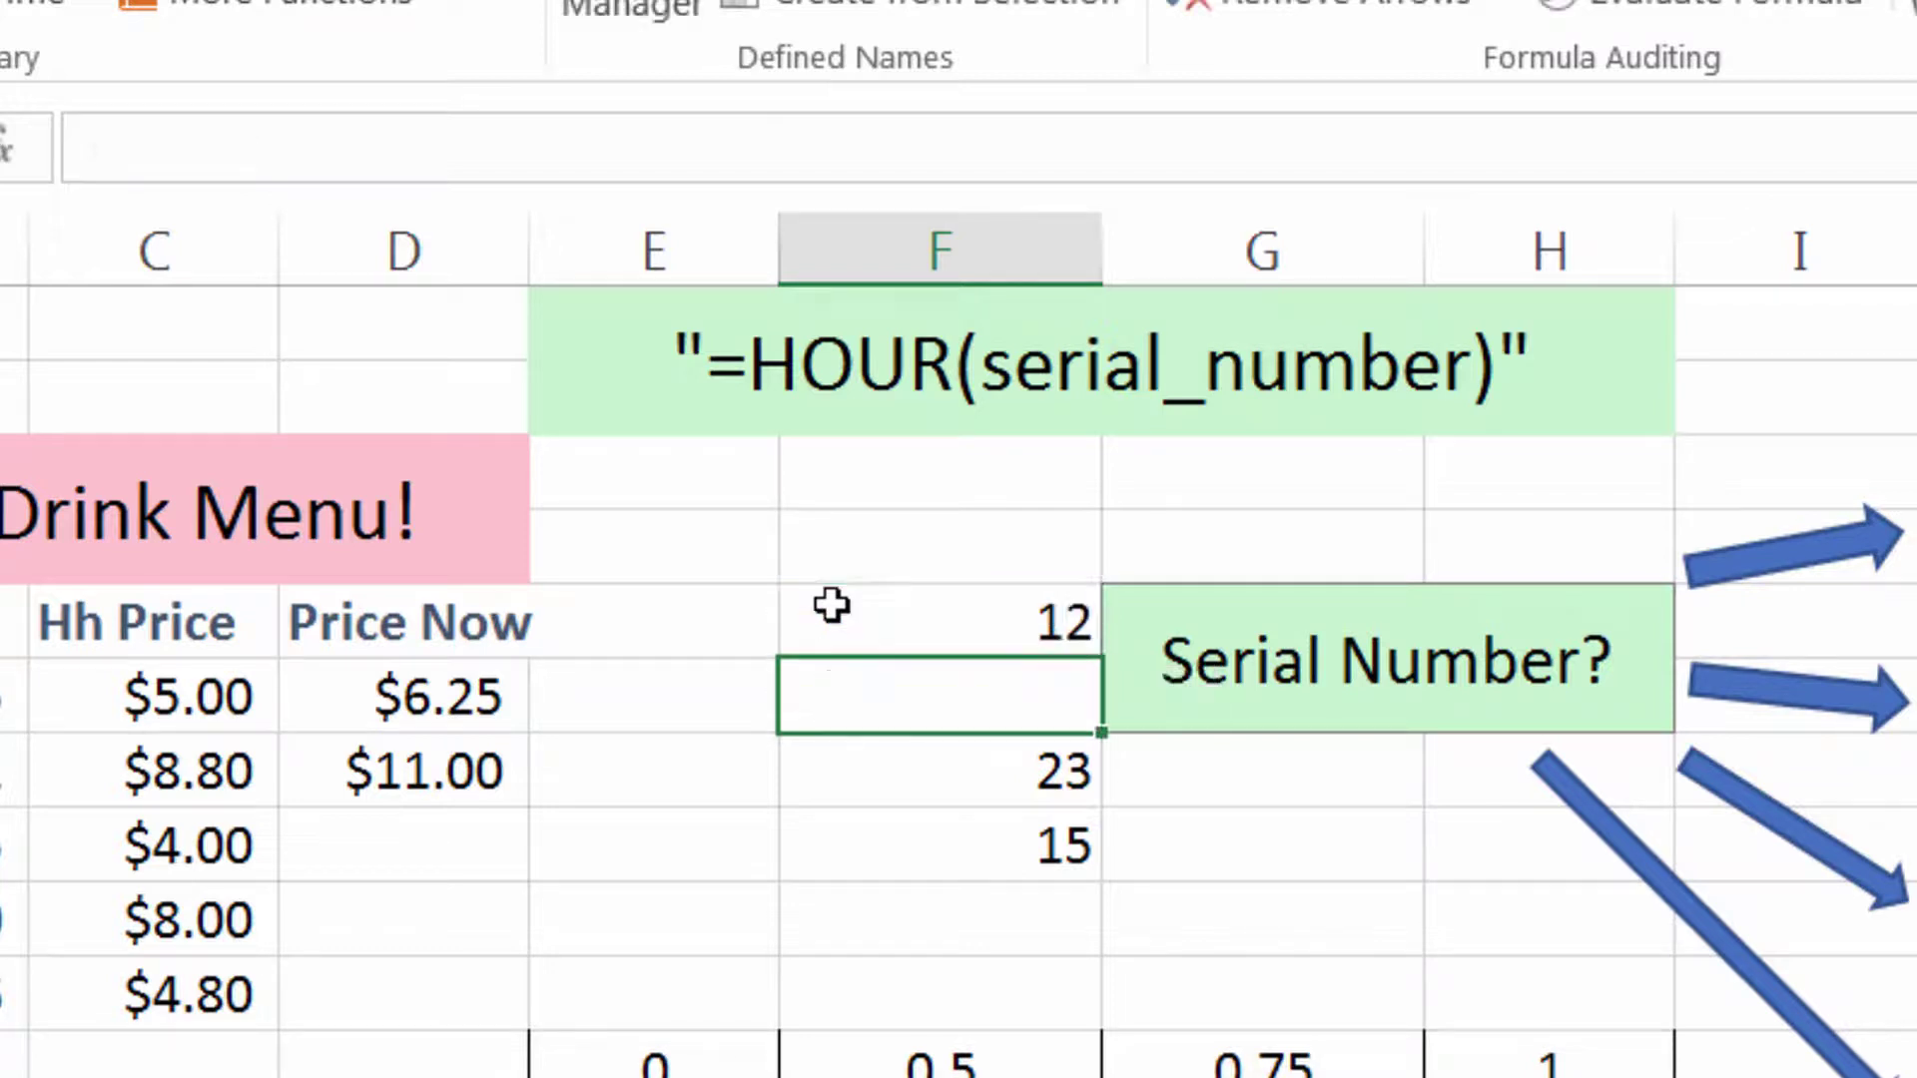
left_click(832, 605)
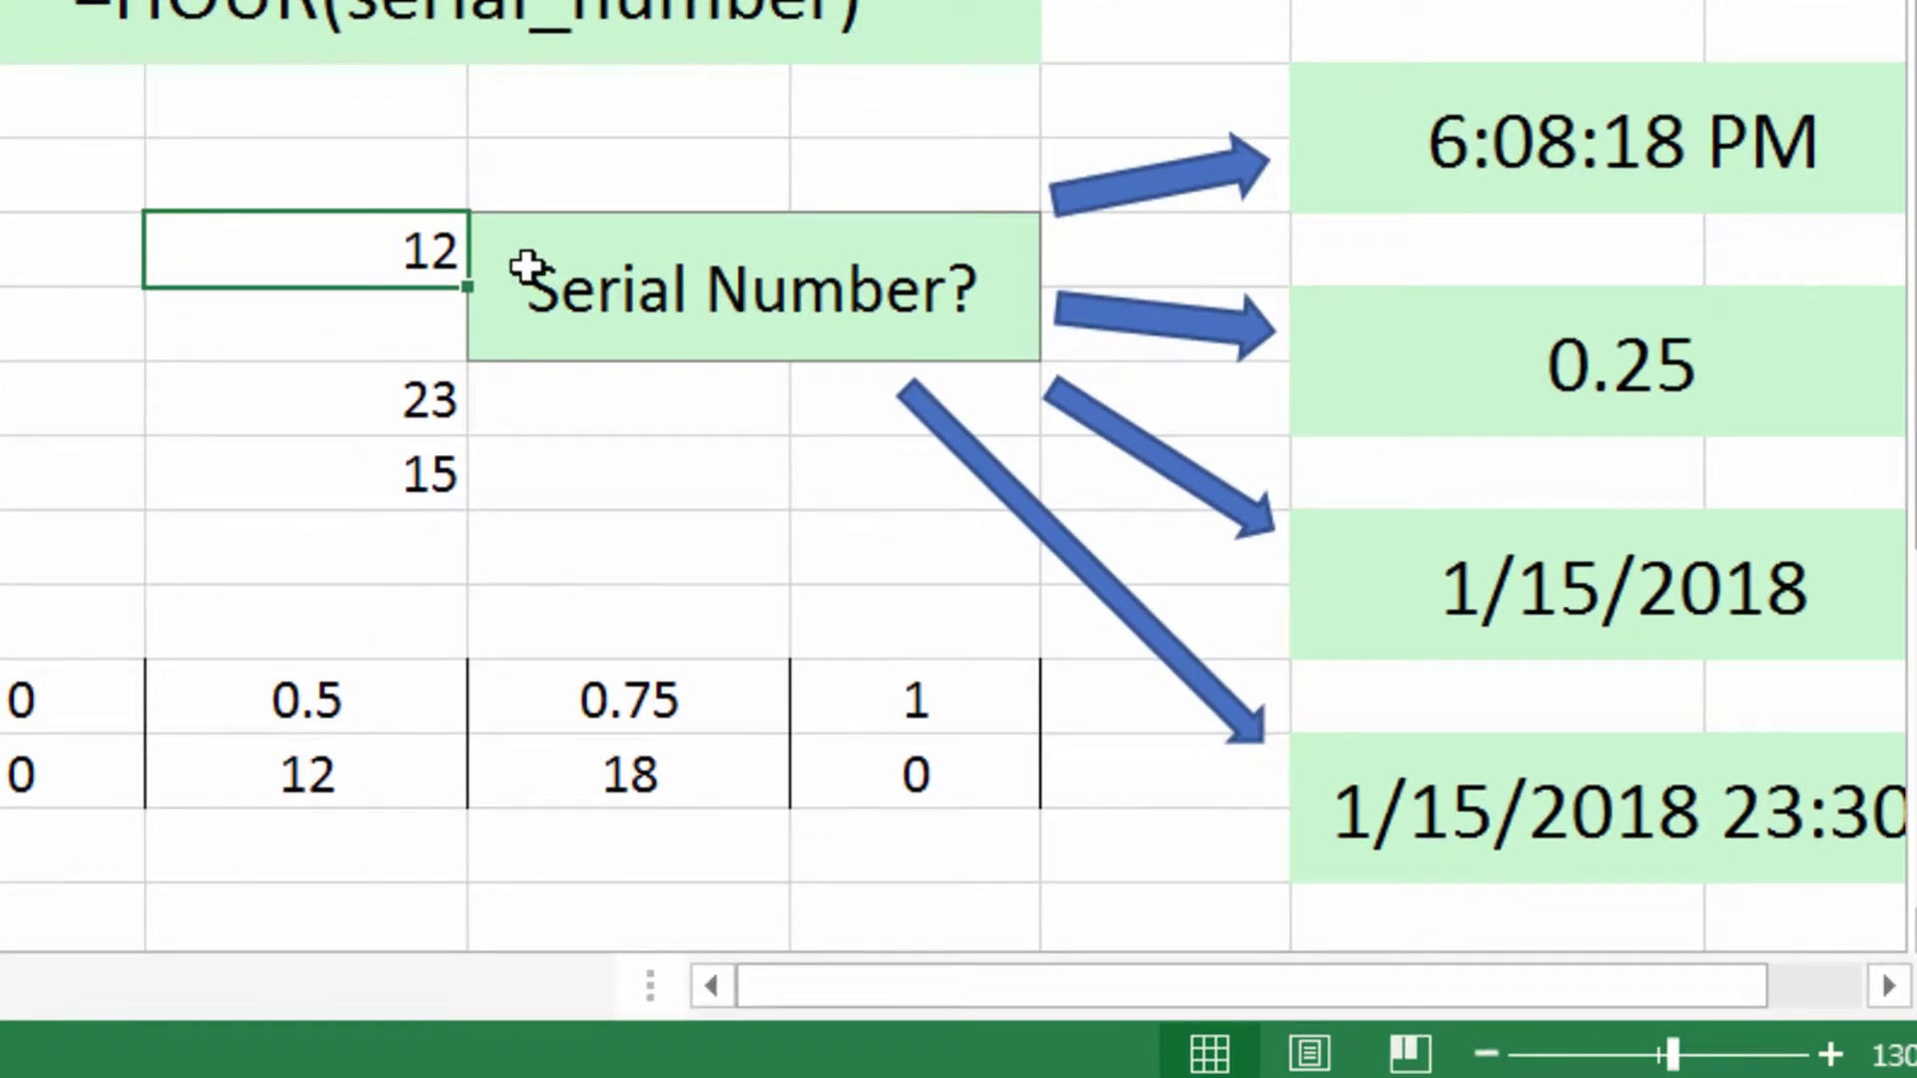
Step: Examine the accepted serial number forms (time, decimal, date, date with time) and the table matching decimals to hours
left_click(1165, 641)
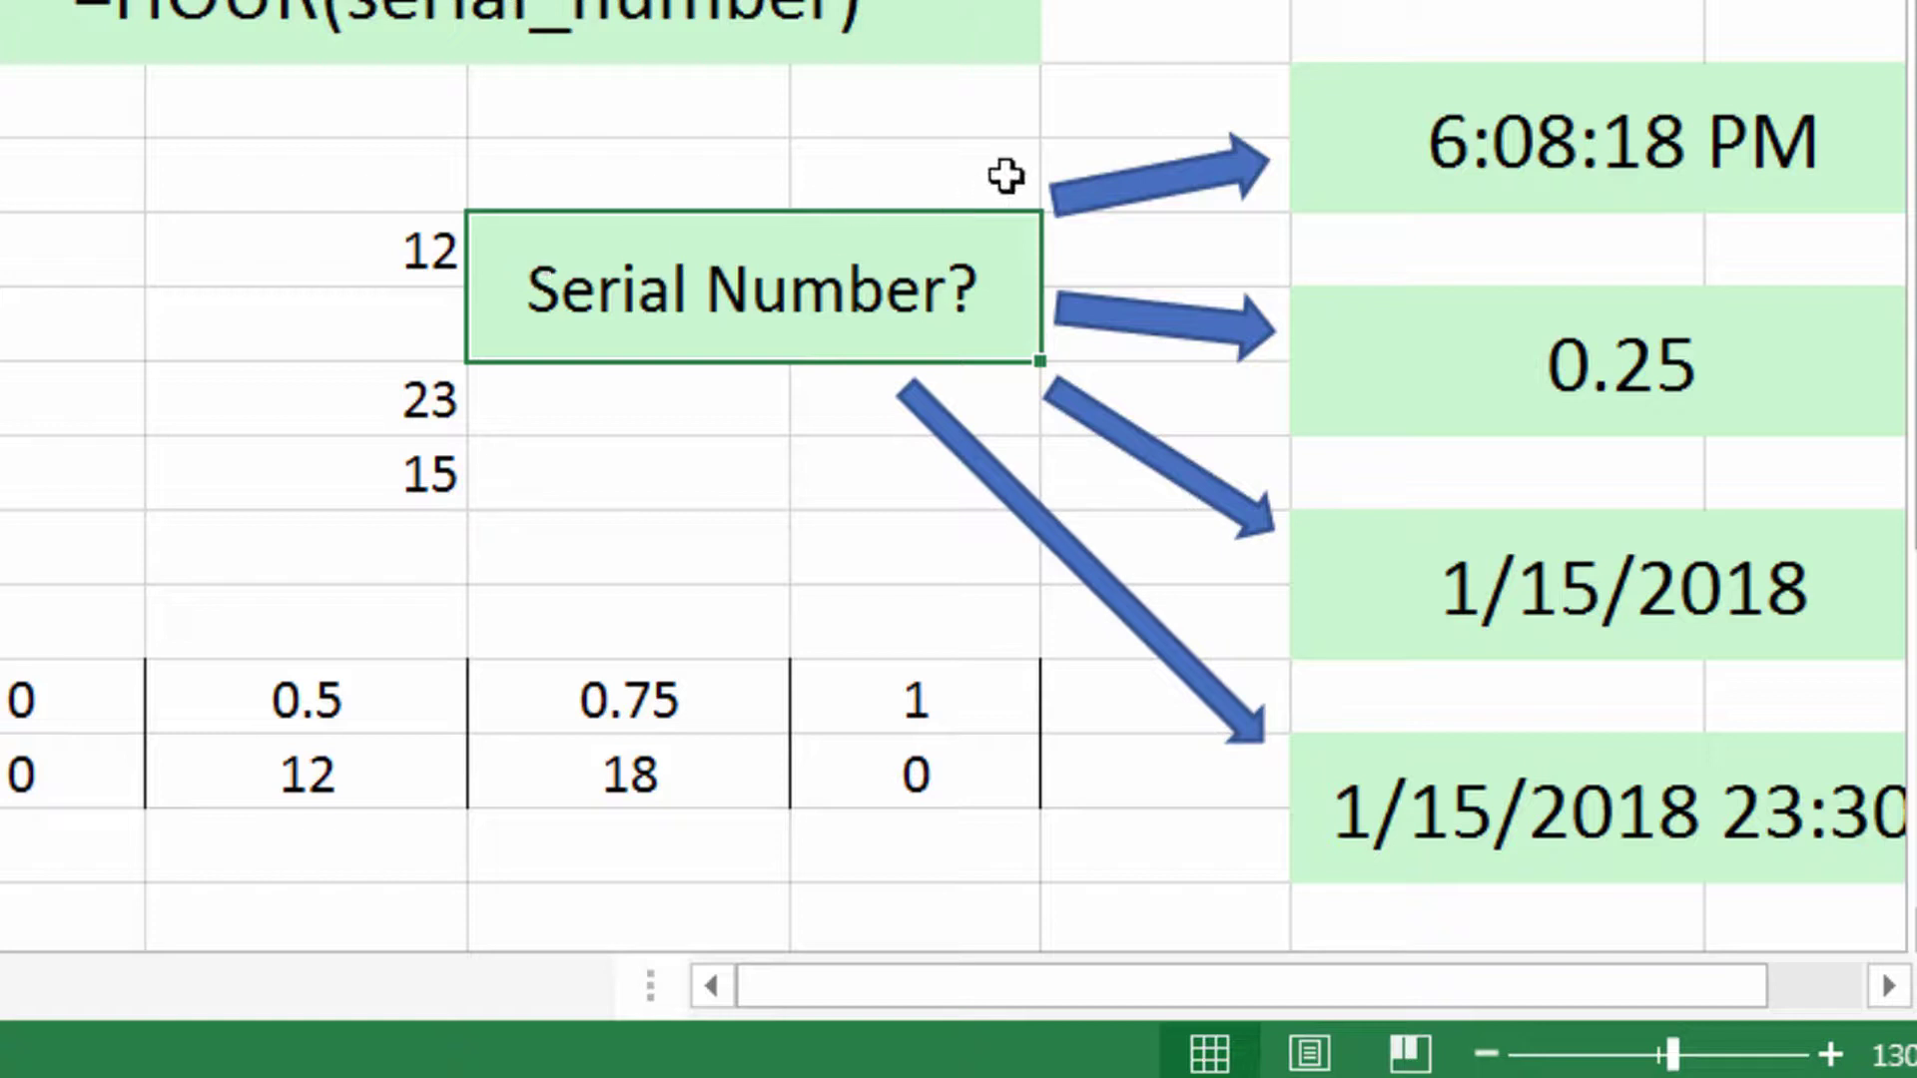
left_click(1697, 148)
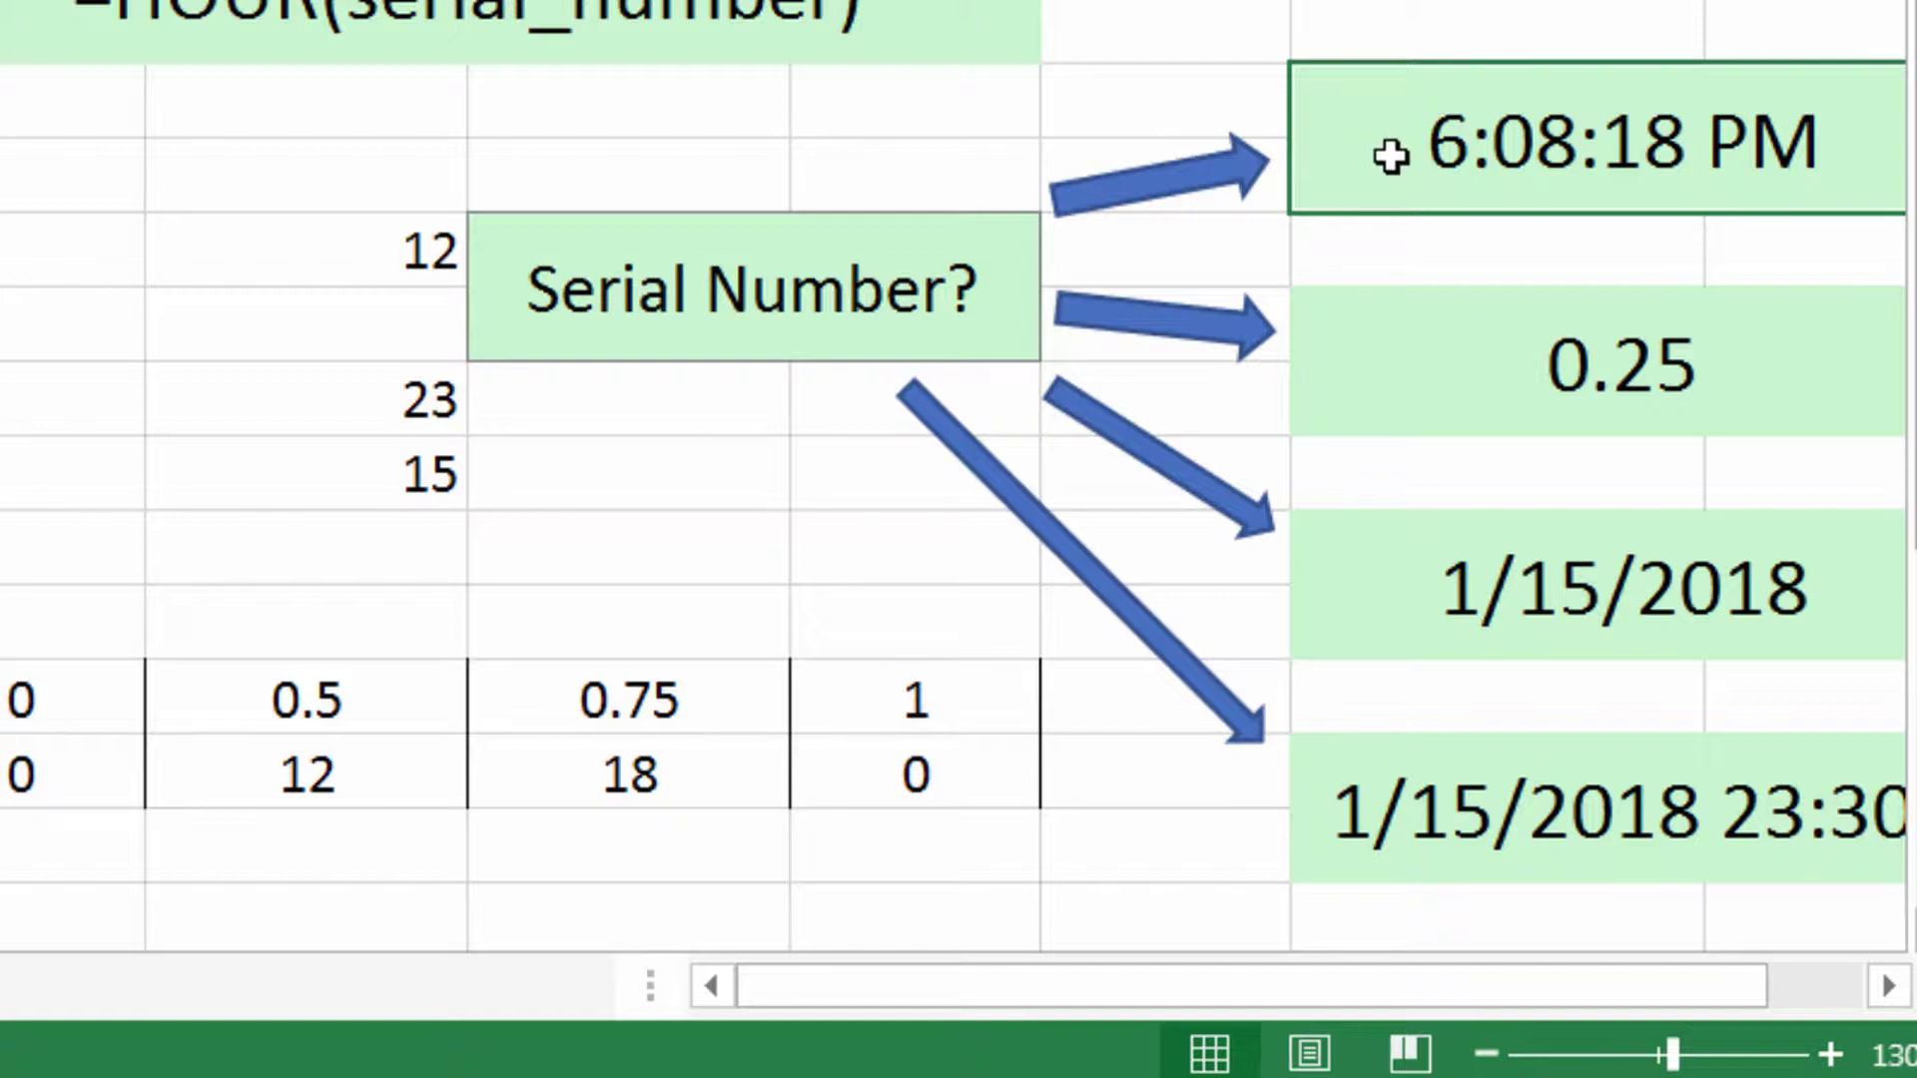
left_click(1386, 400)
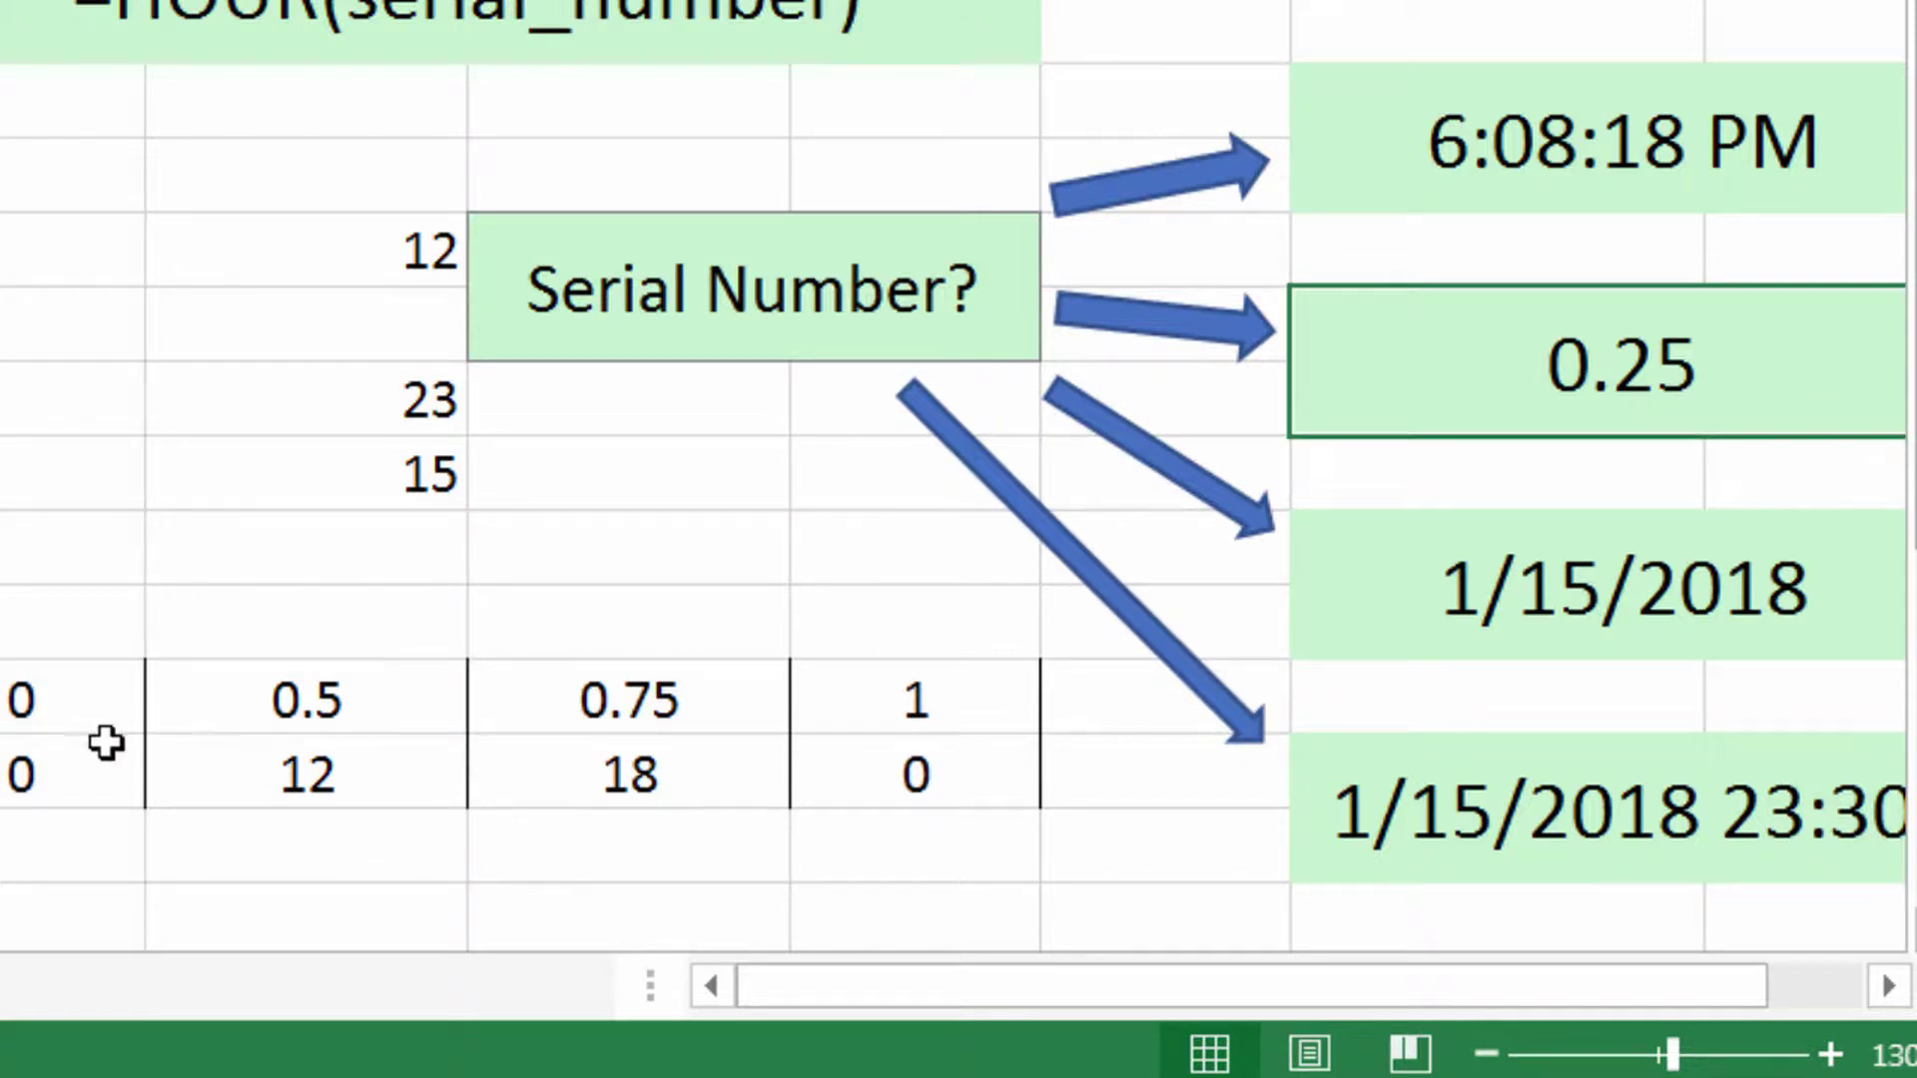
left_click(82, 706)
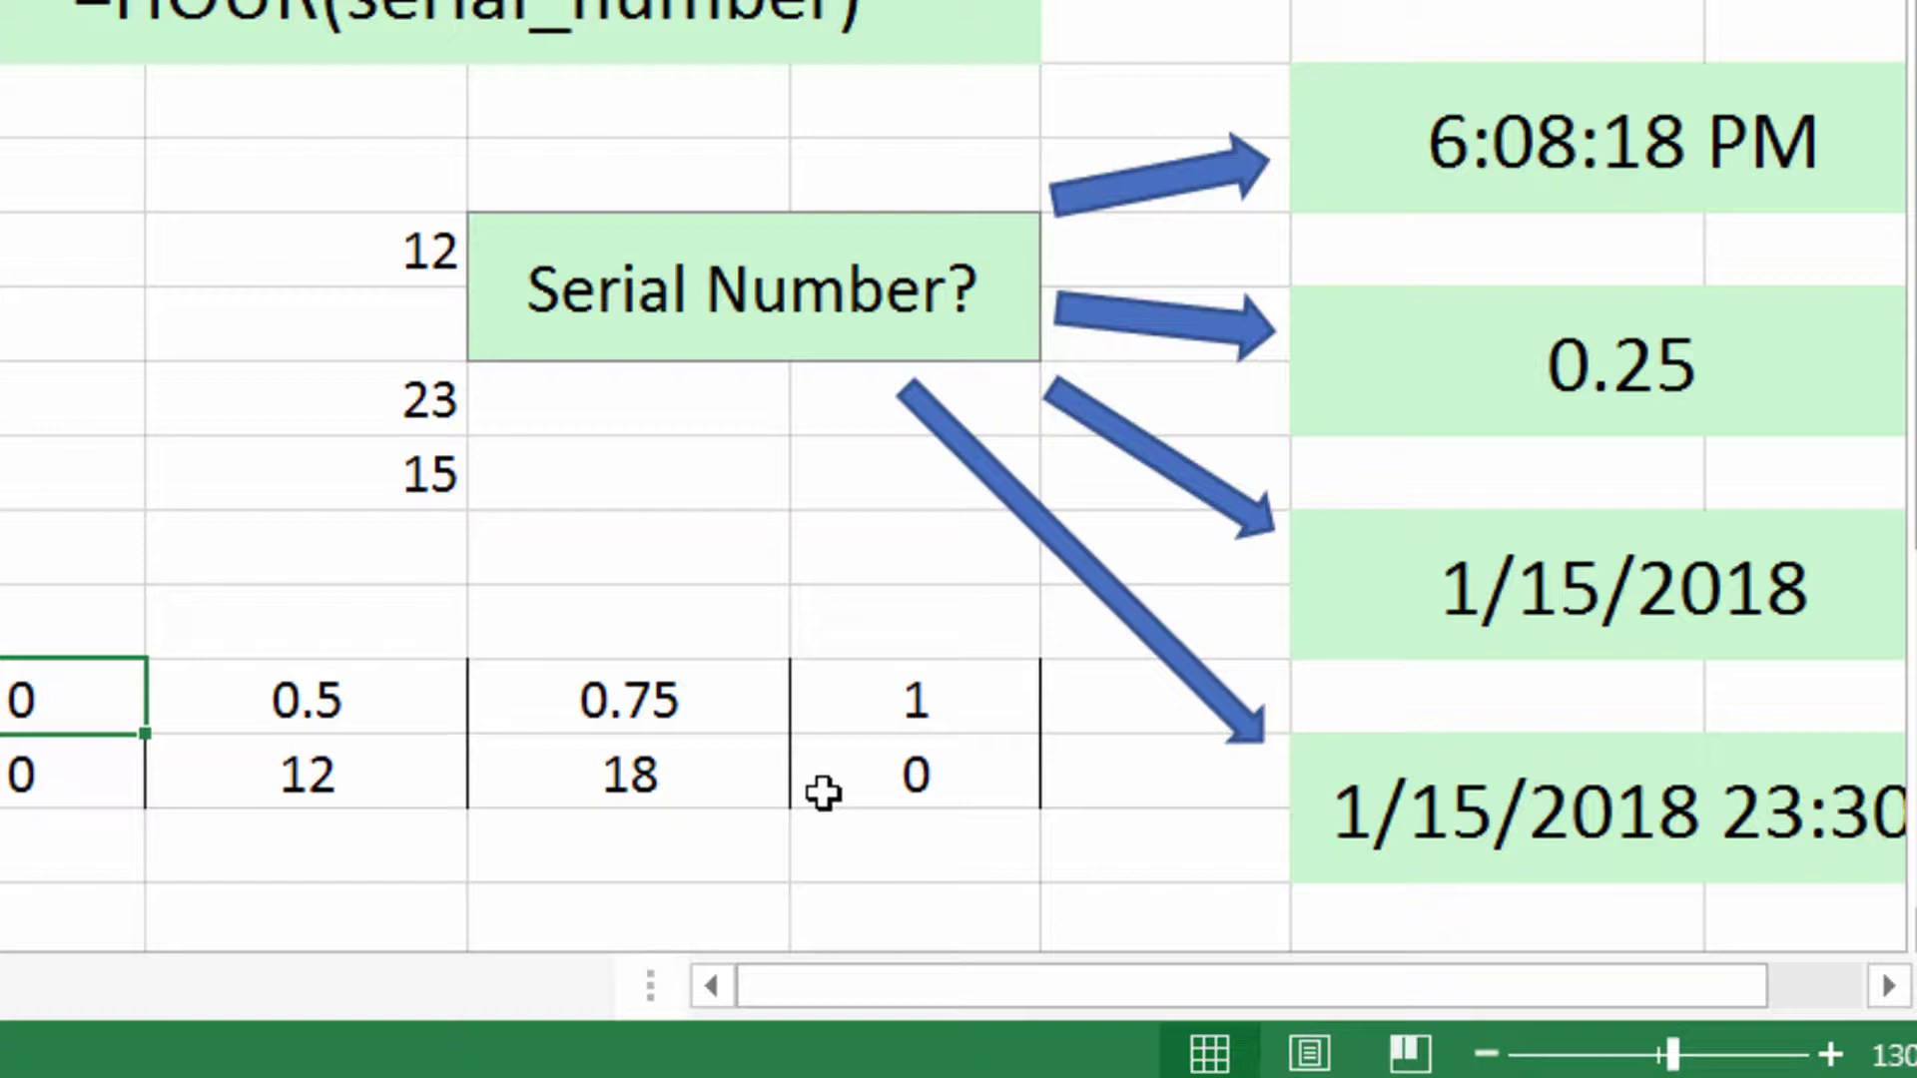
left_click(672, 701)
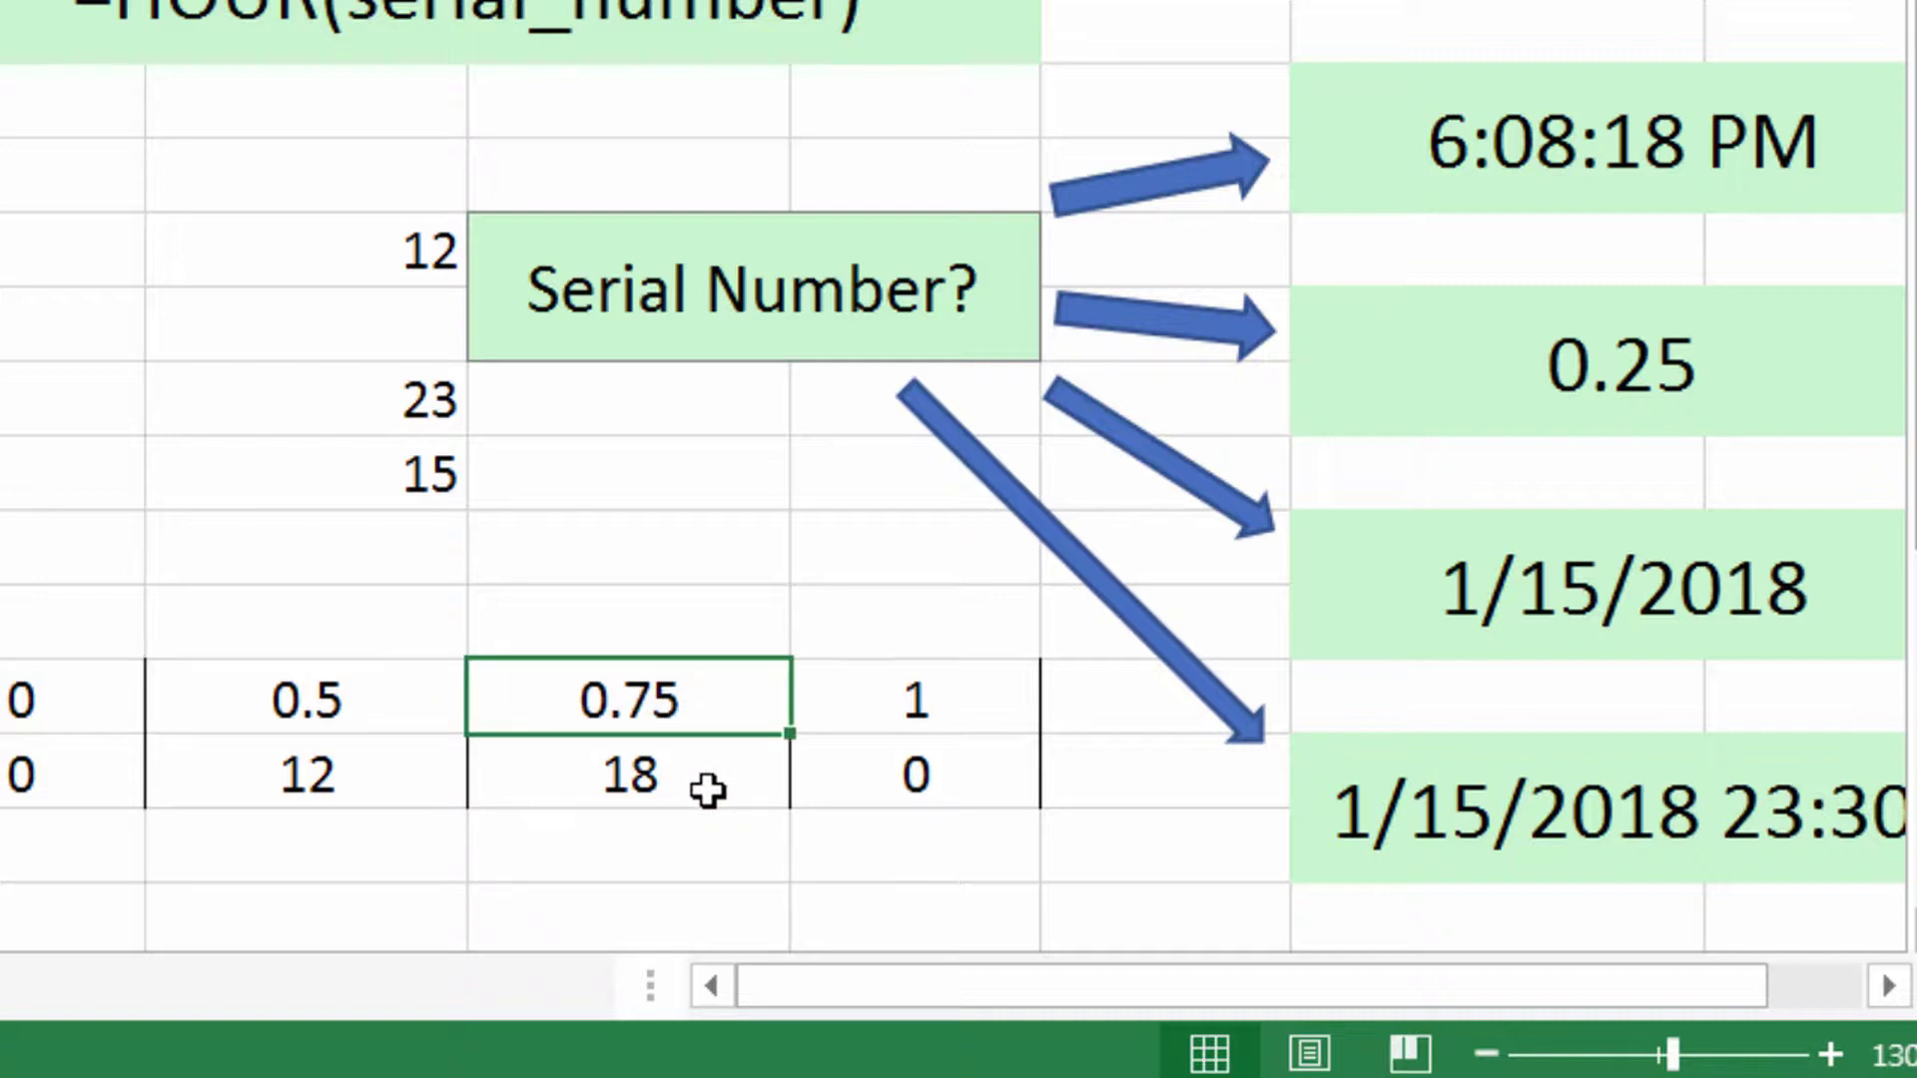
left_click(235, 699)
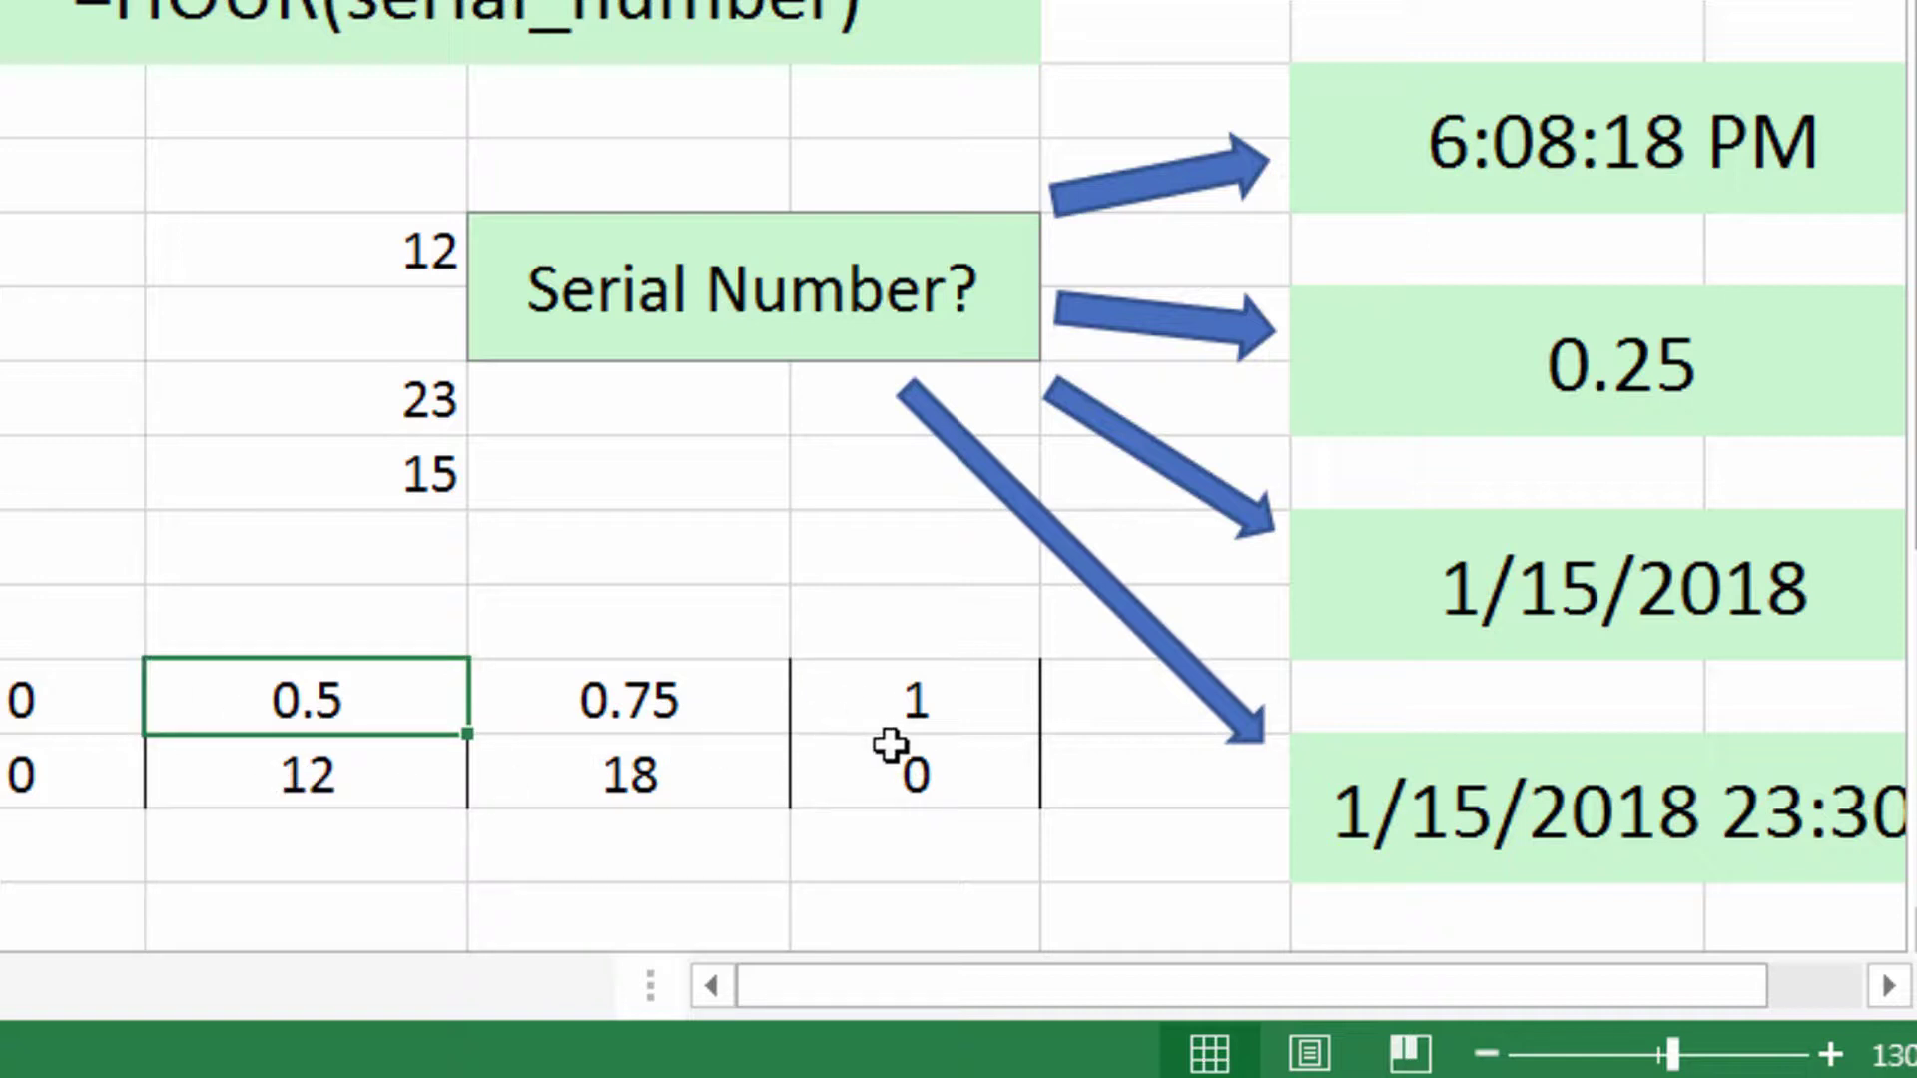
left_click(863, 765)
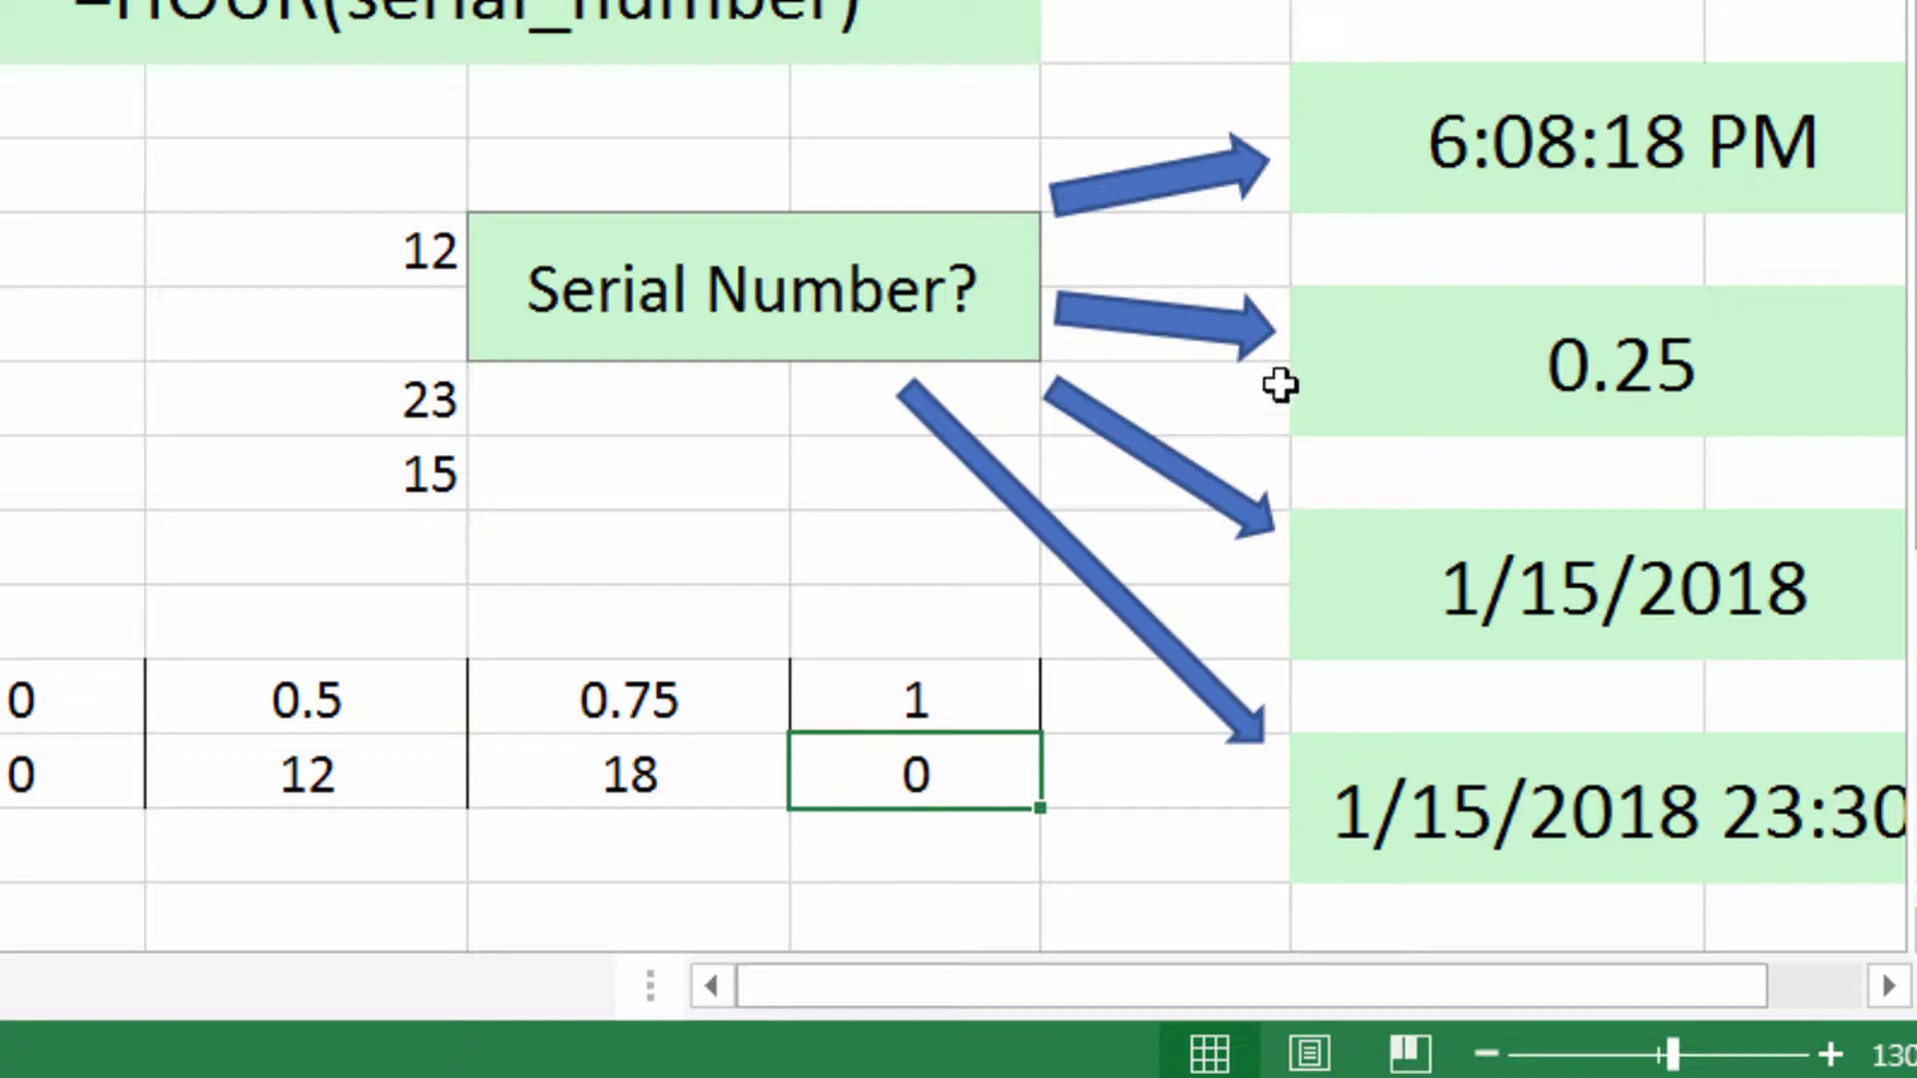
left_click(1438, 605)
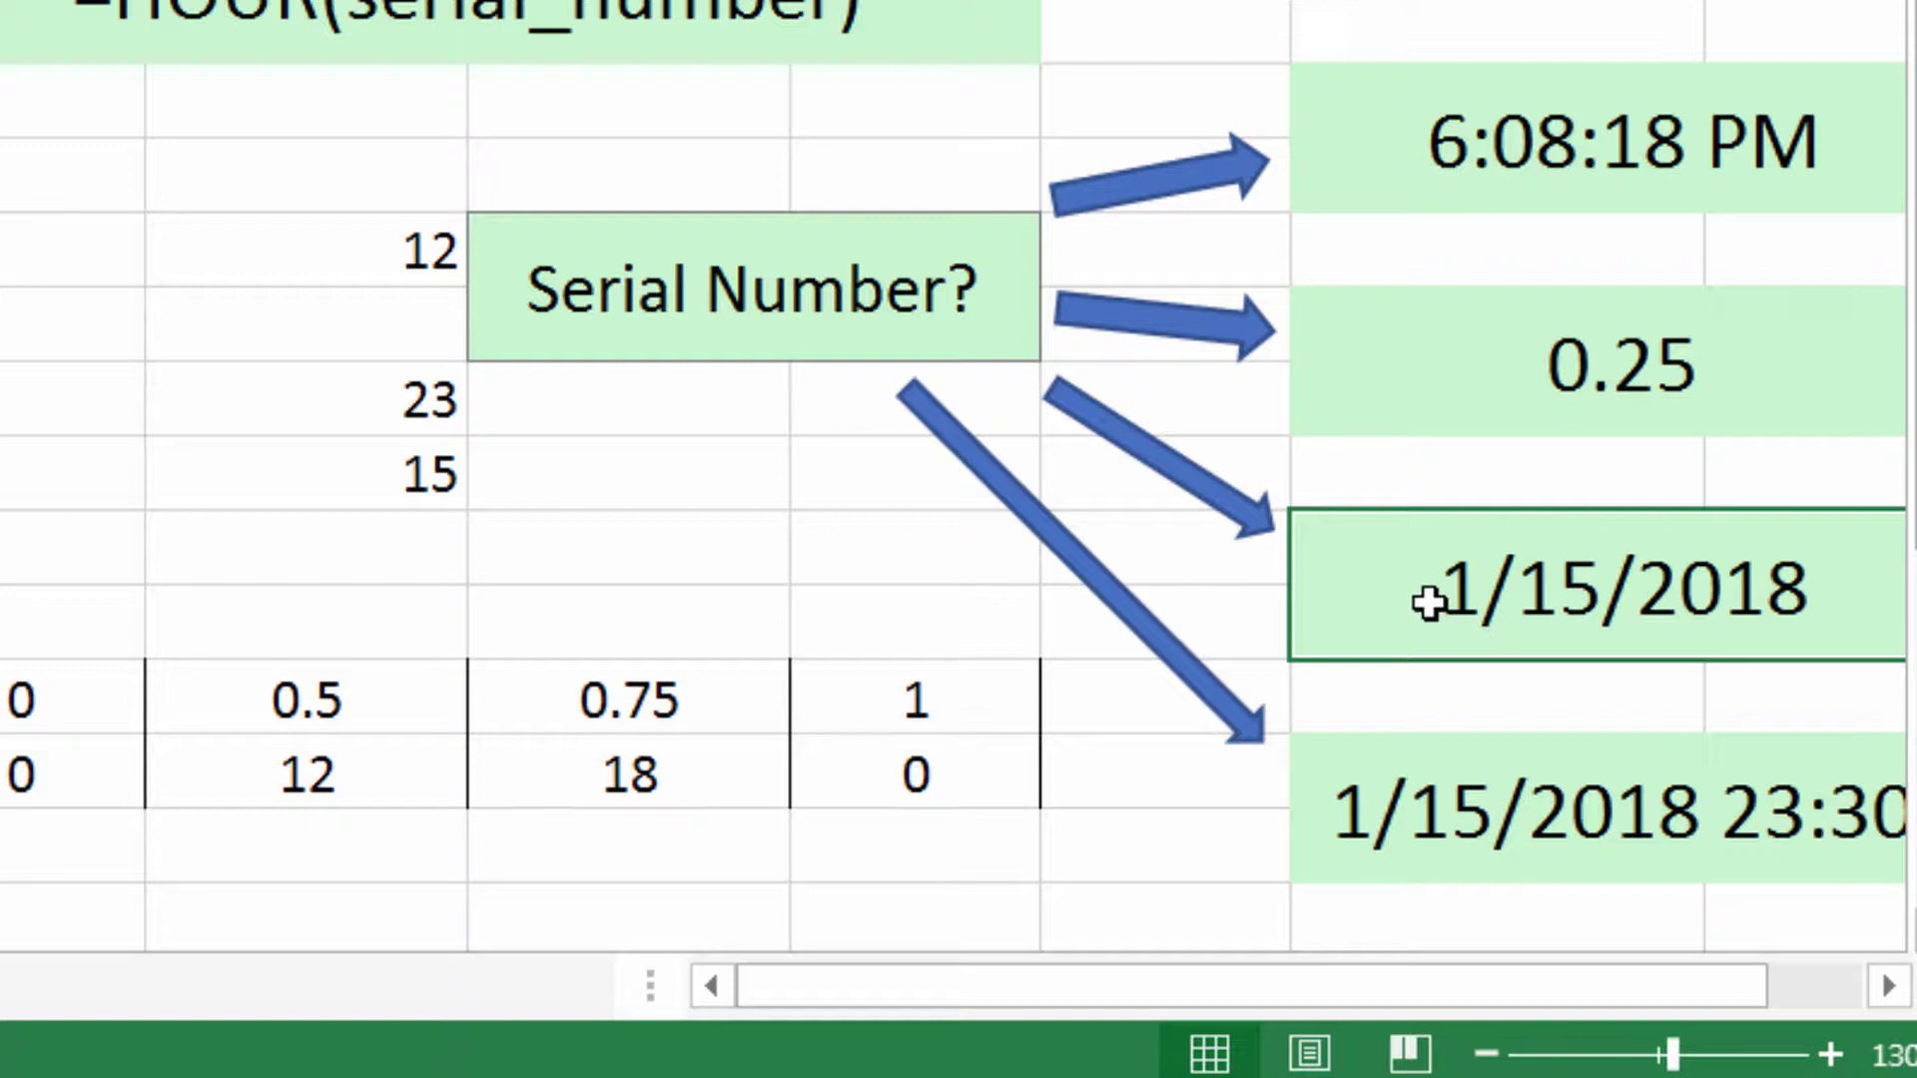
left_click(1453, 800)
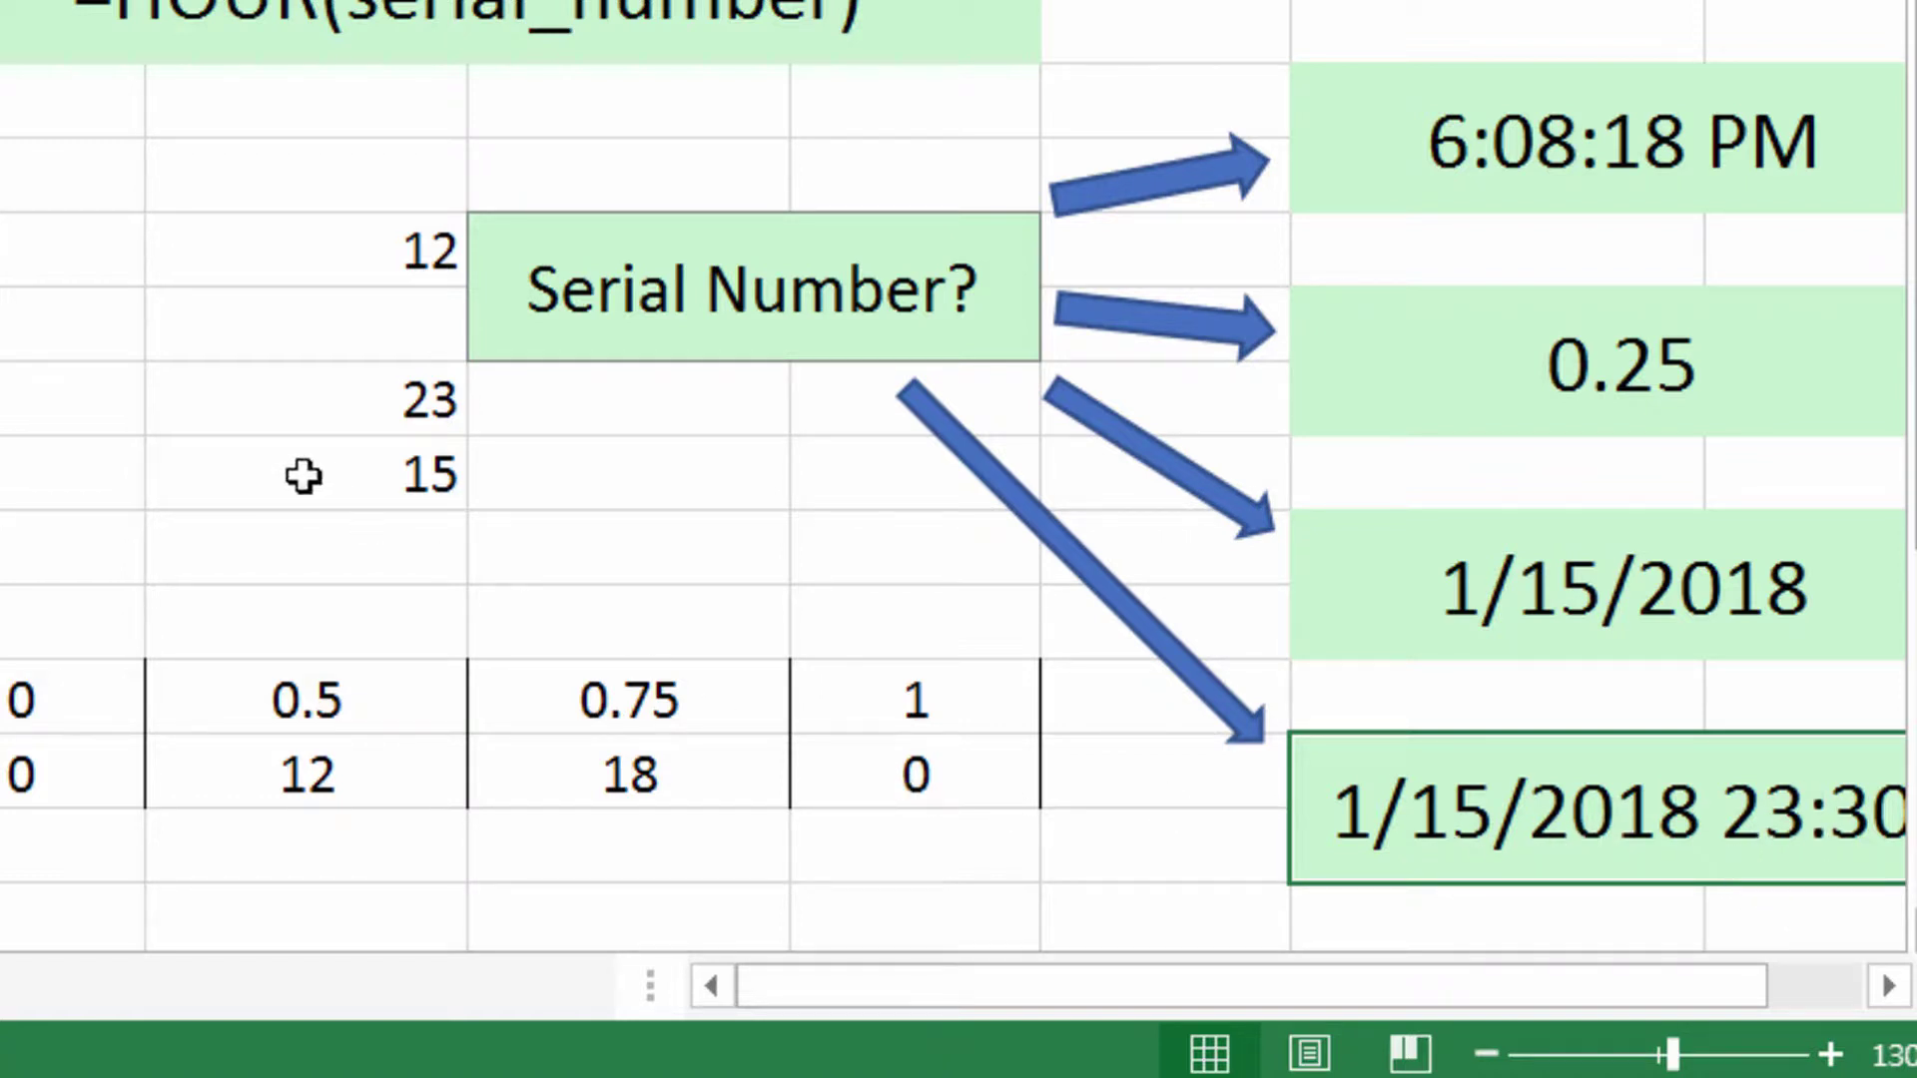
Step: Enter =HOUR(NOW()) in cell F6 to return the current hour
left_click(231, 334)
type("=hour")
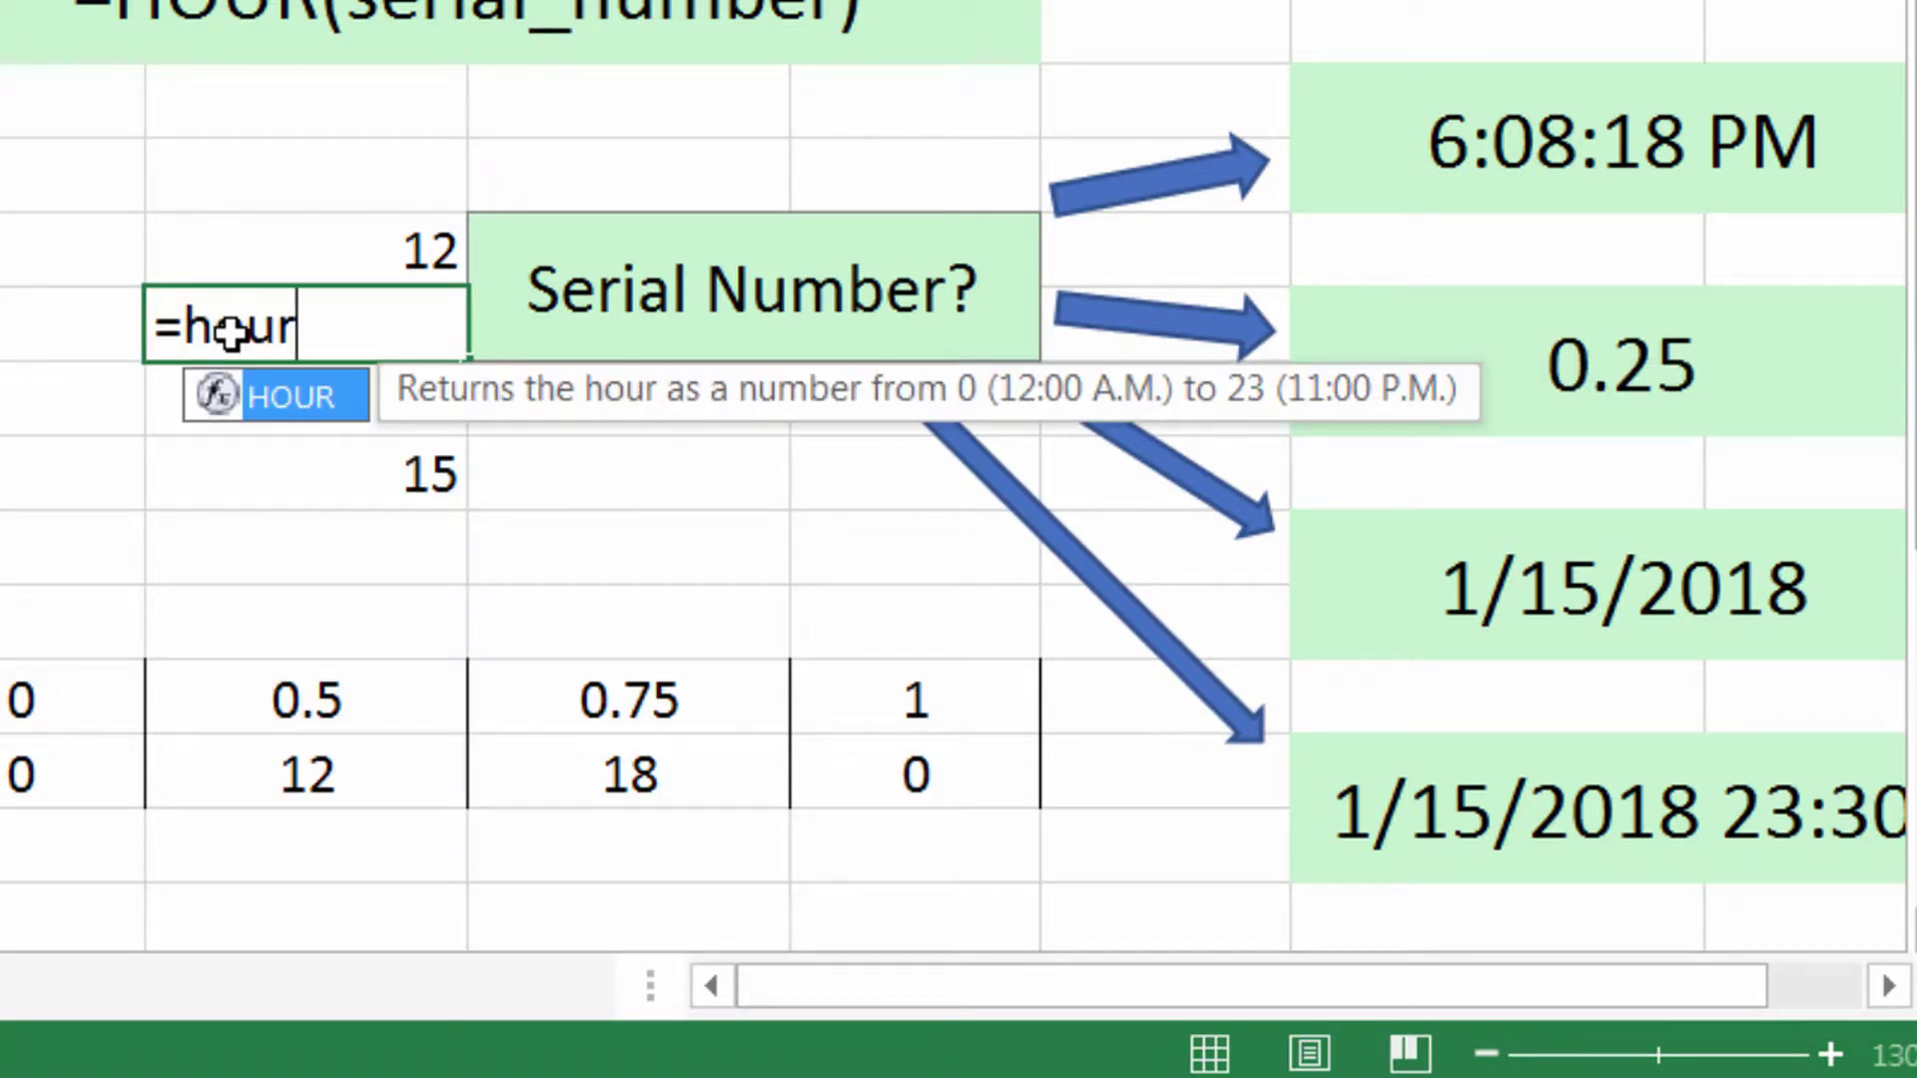
type("(now))")
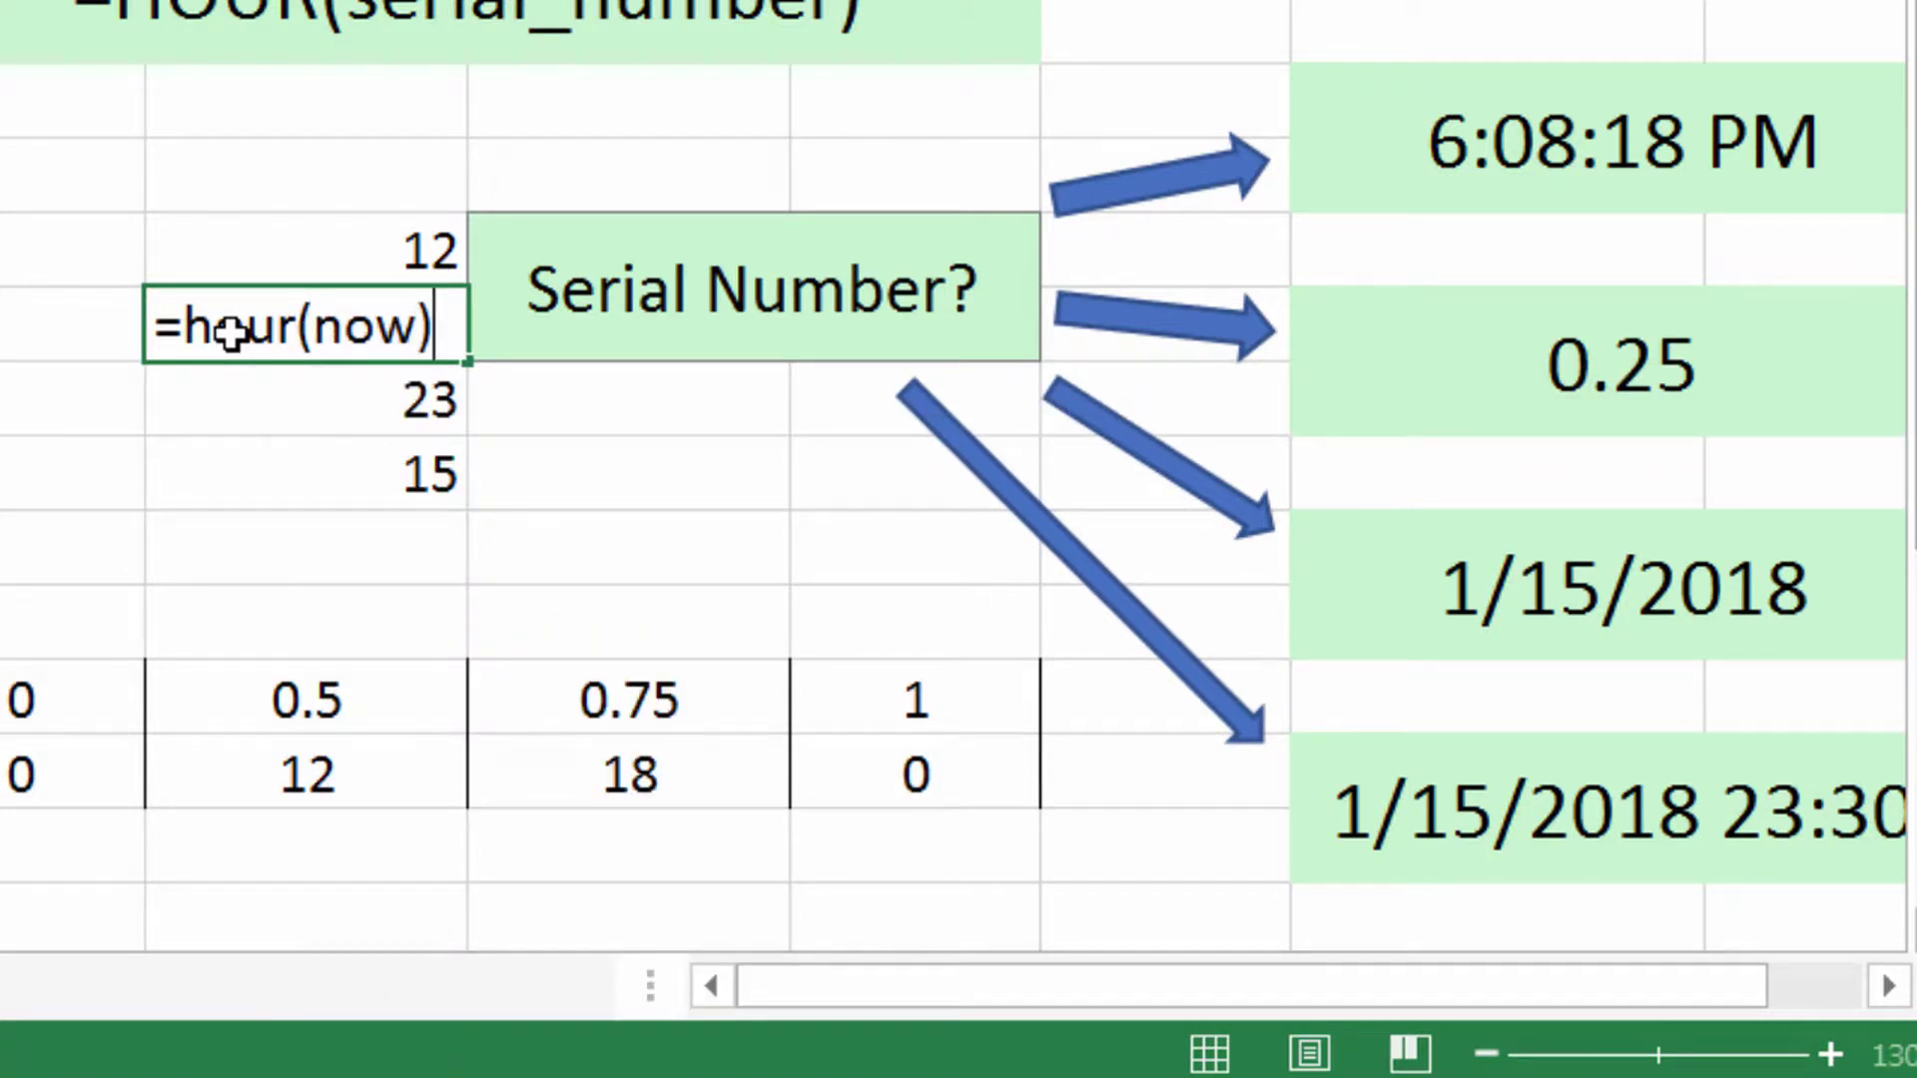
key("BackSpace")
key("BackSpace")
type("()")
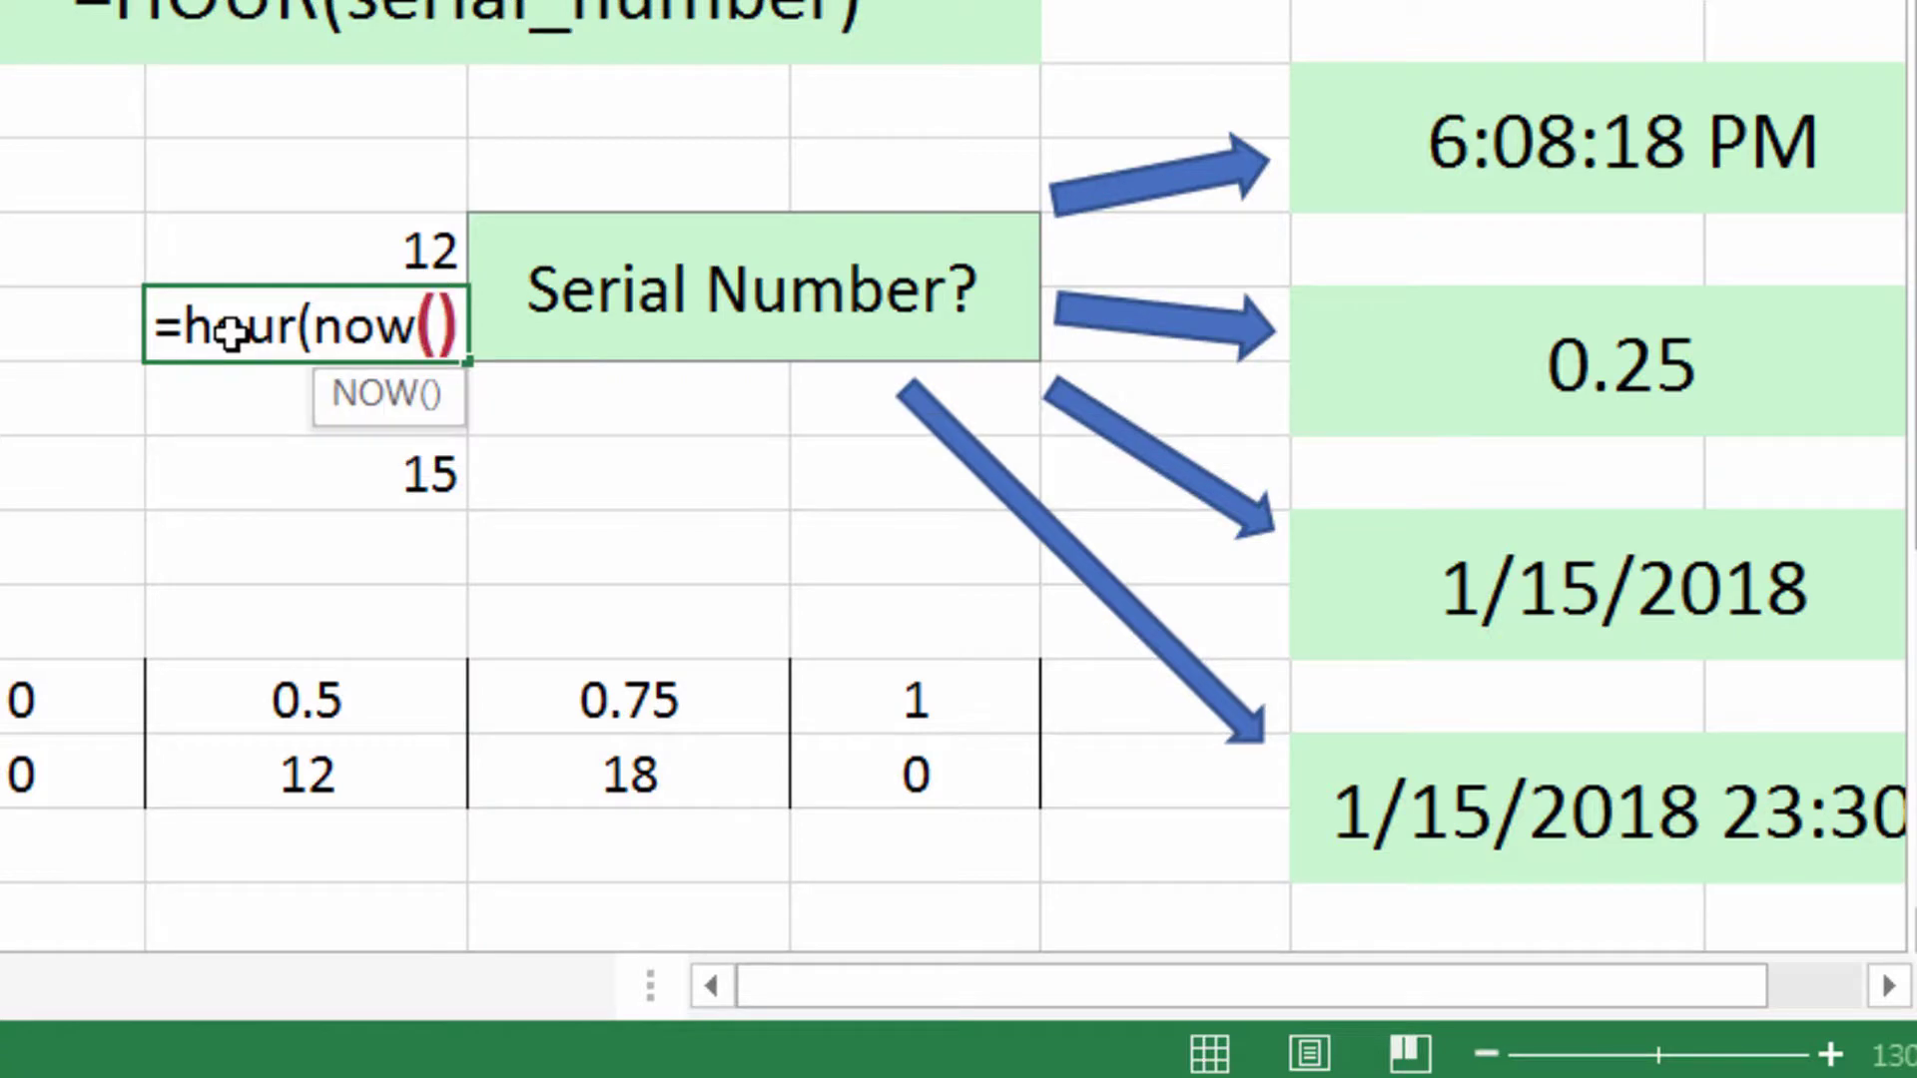
key("Return")
key("Return")
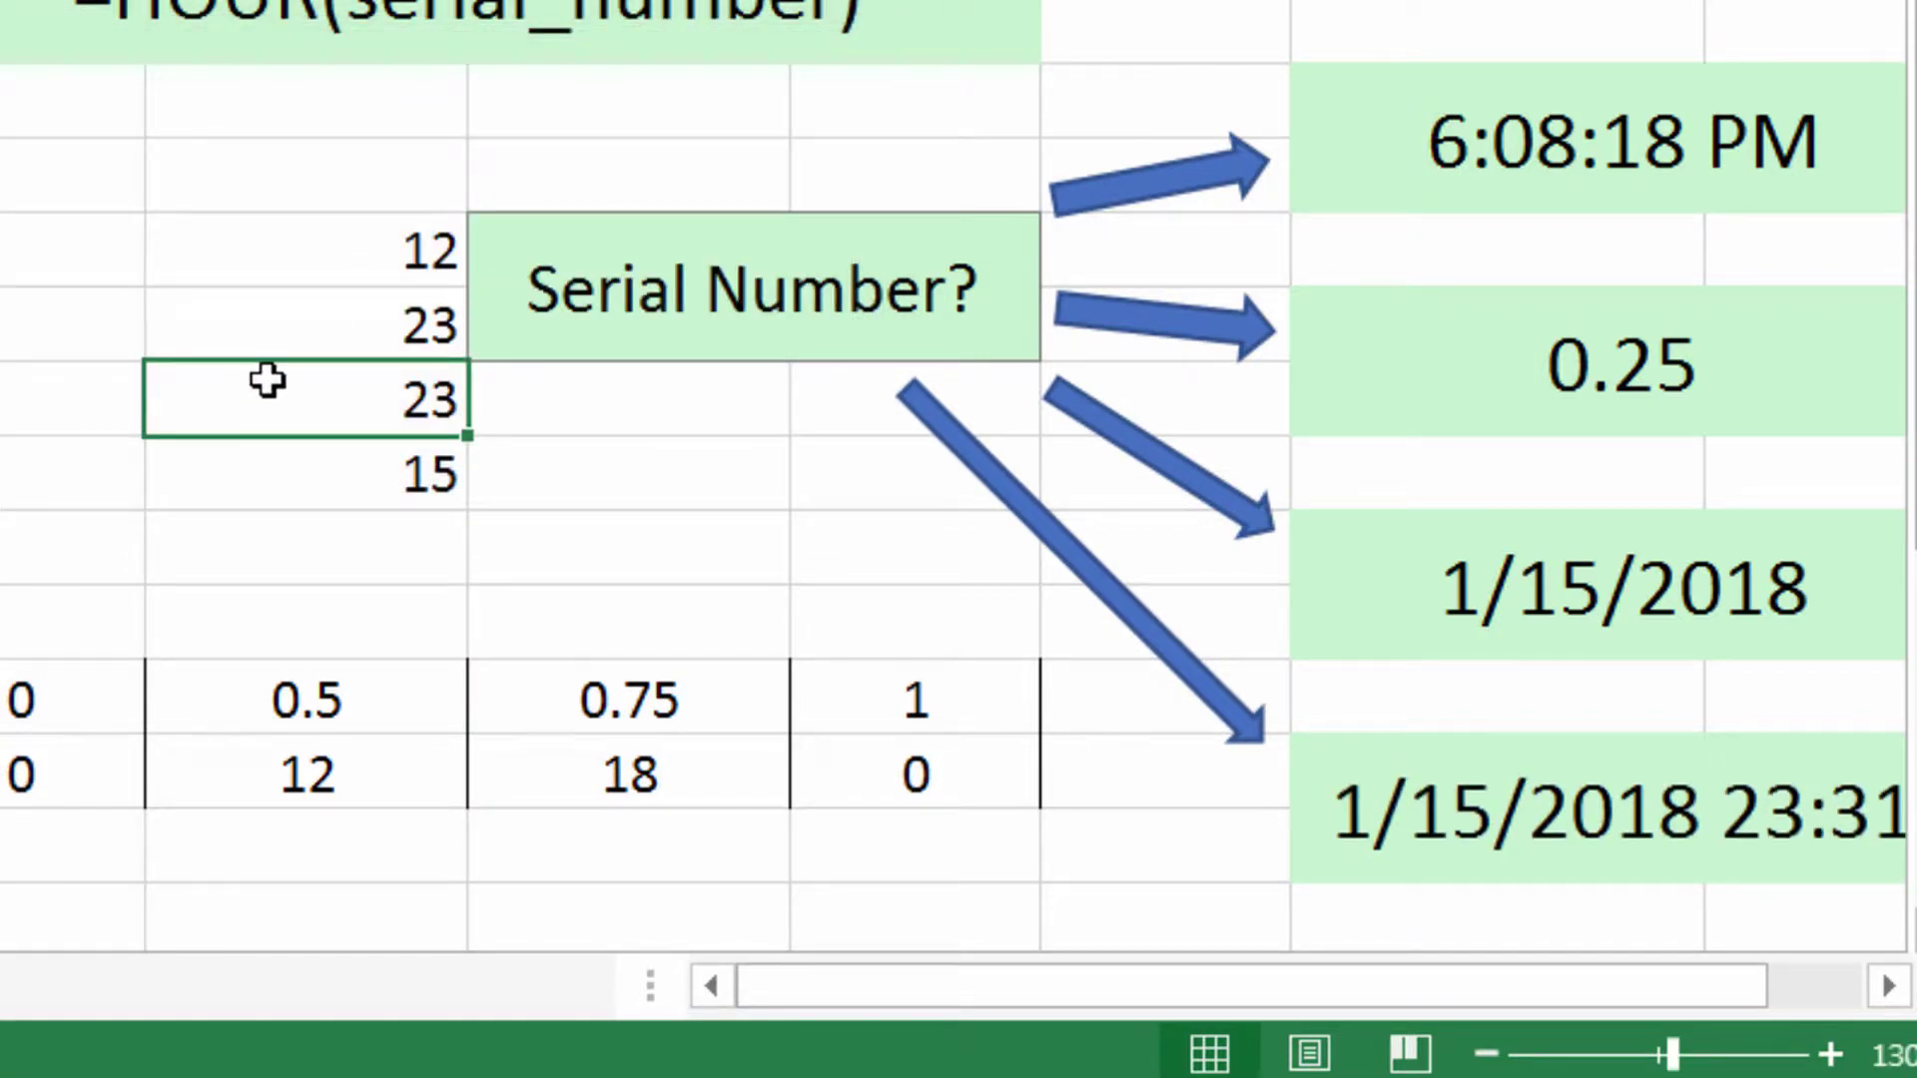
Step: Clear the existing Price Now formulas for Margarita and Martini in D7 and D6
left_click(1070, 636)
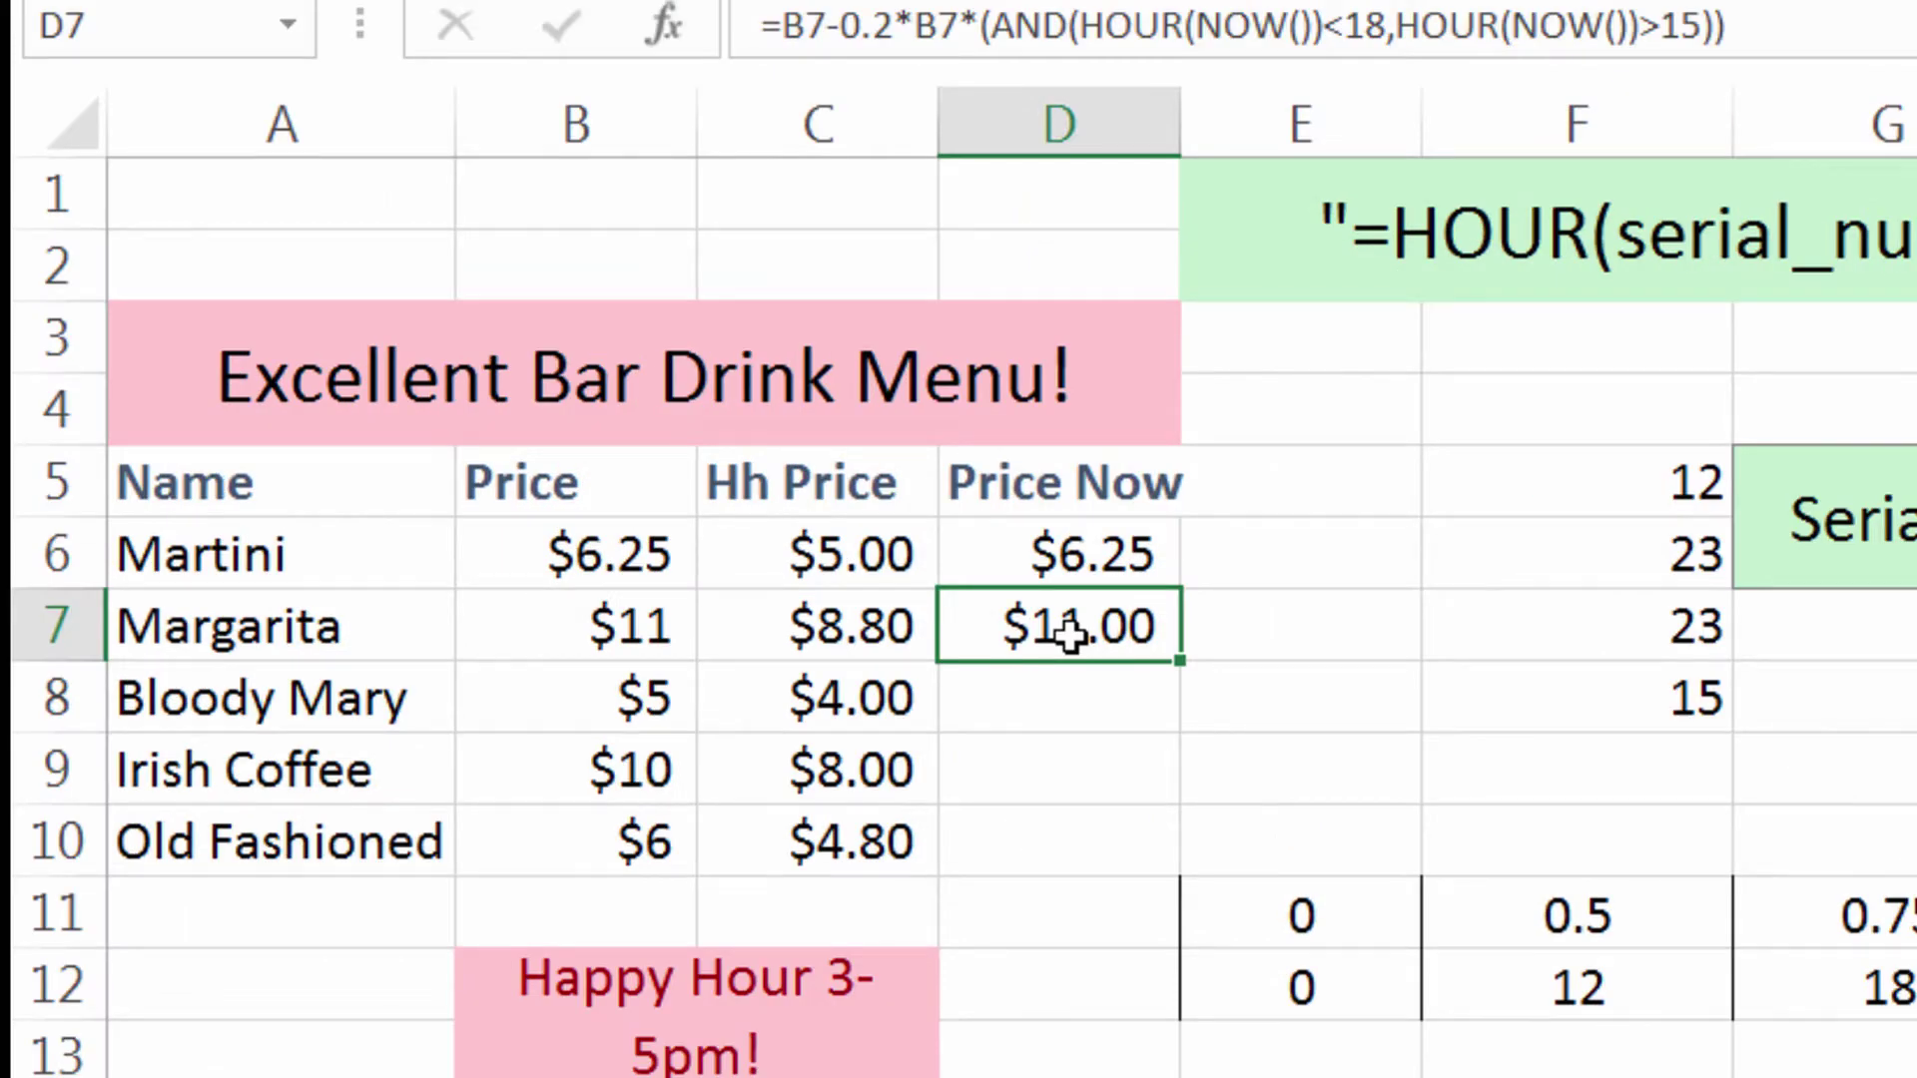
key("Delete")
key("Up")
key("Delete")
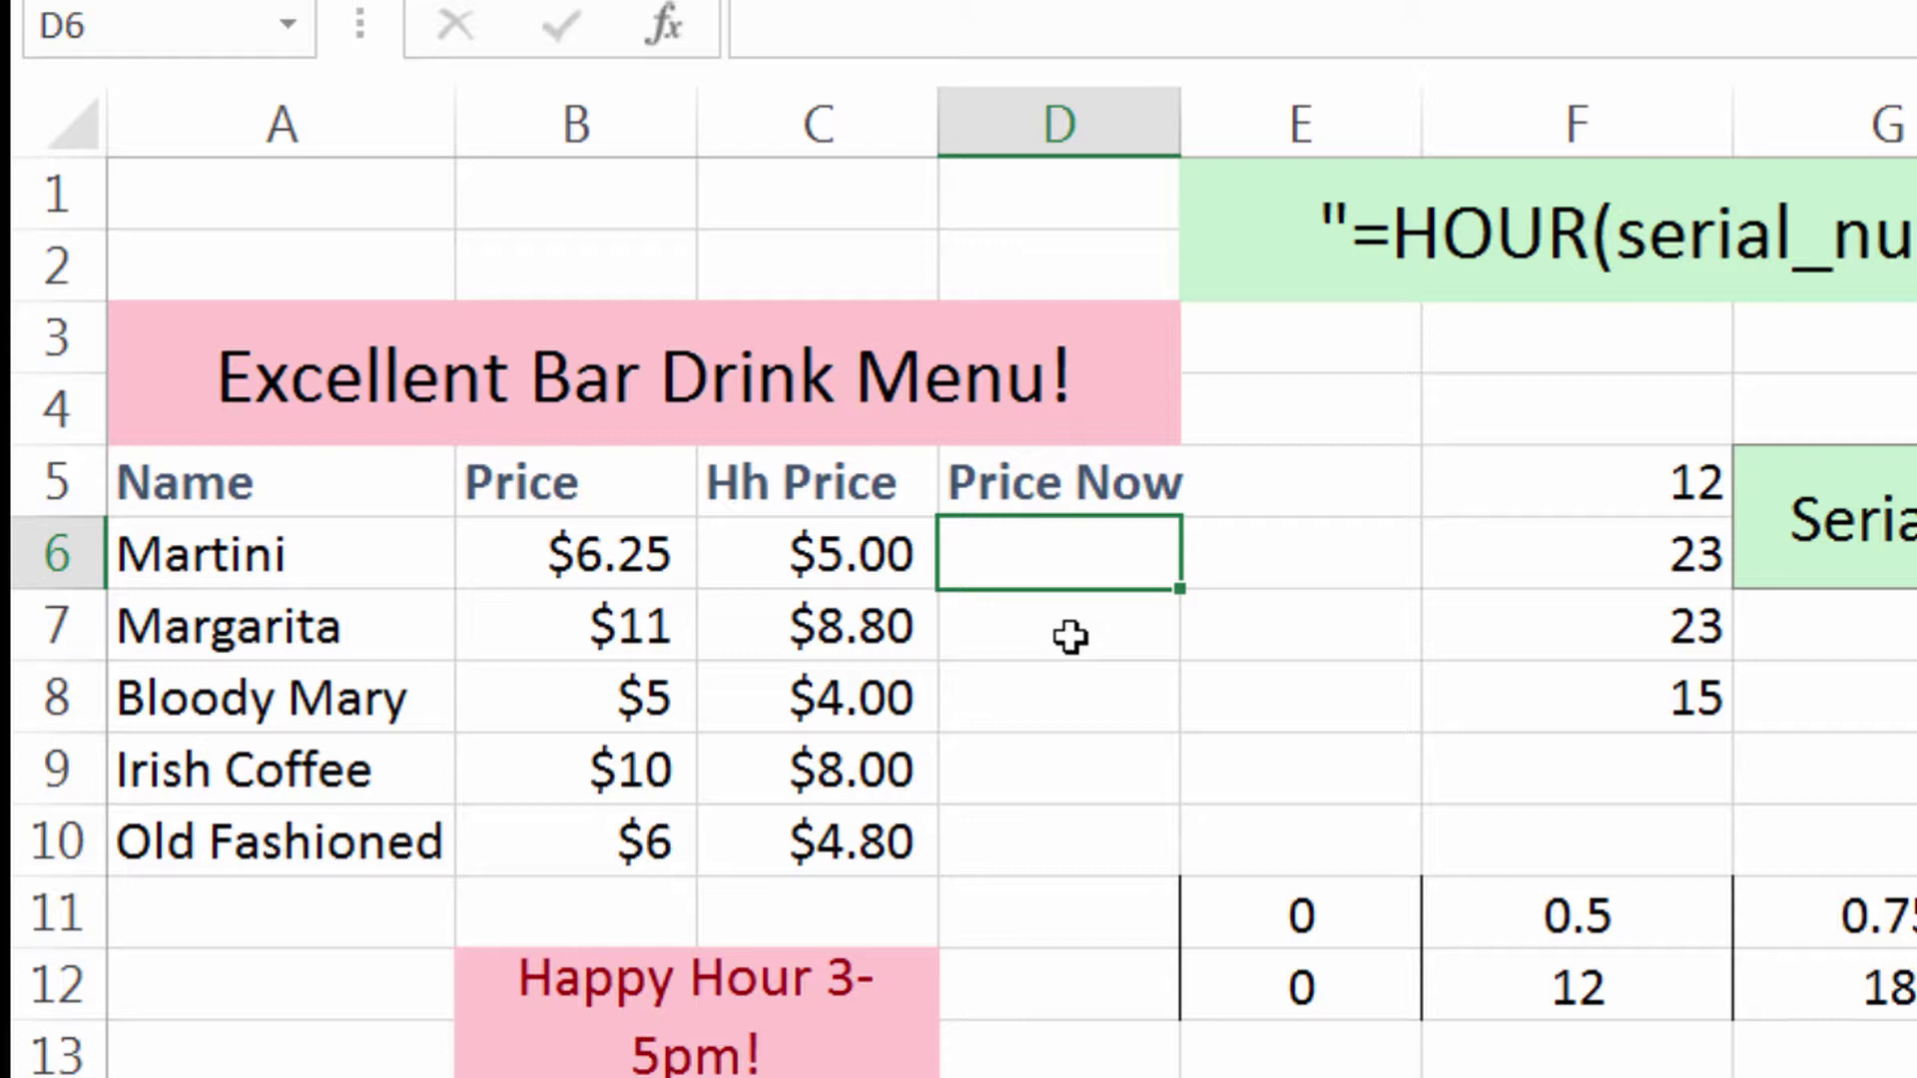
Step: Review the Martini row's name and happy hour price formula, and the Happy Hour 3-5pm note below the drink menu
key("Left")
key("Left")
key("Left")
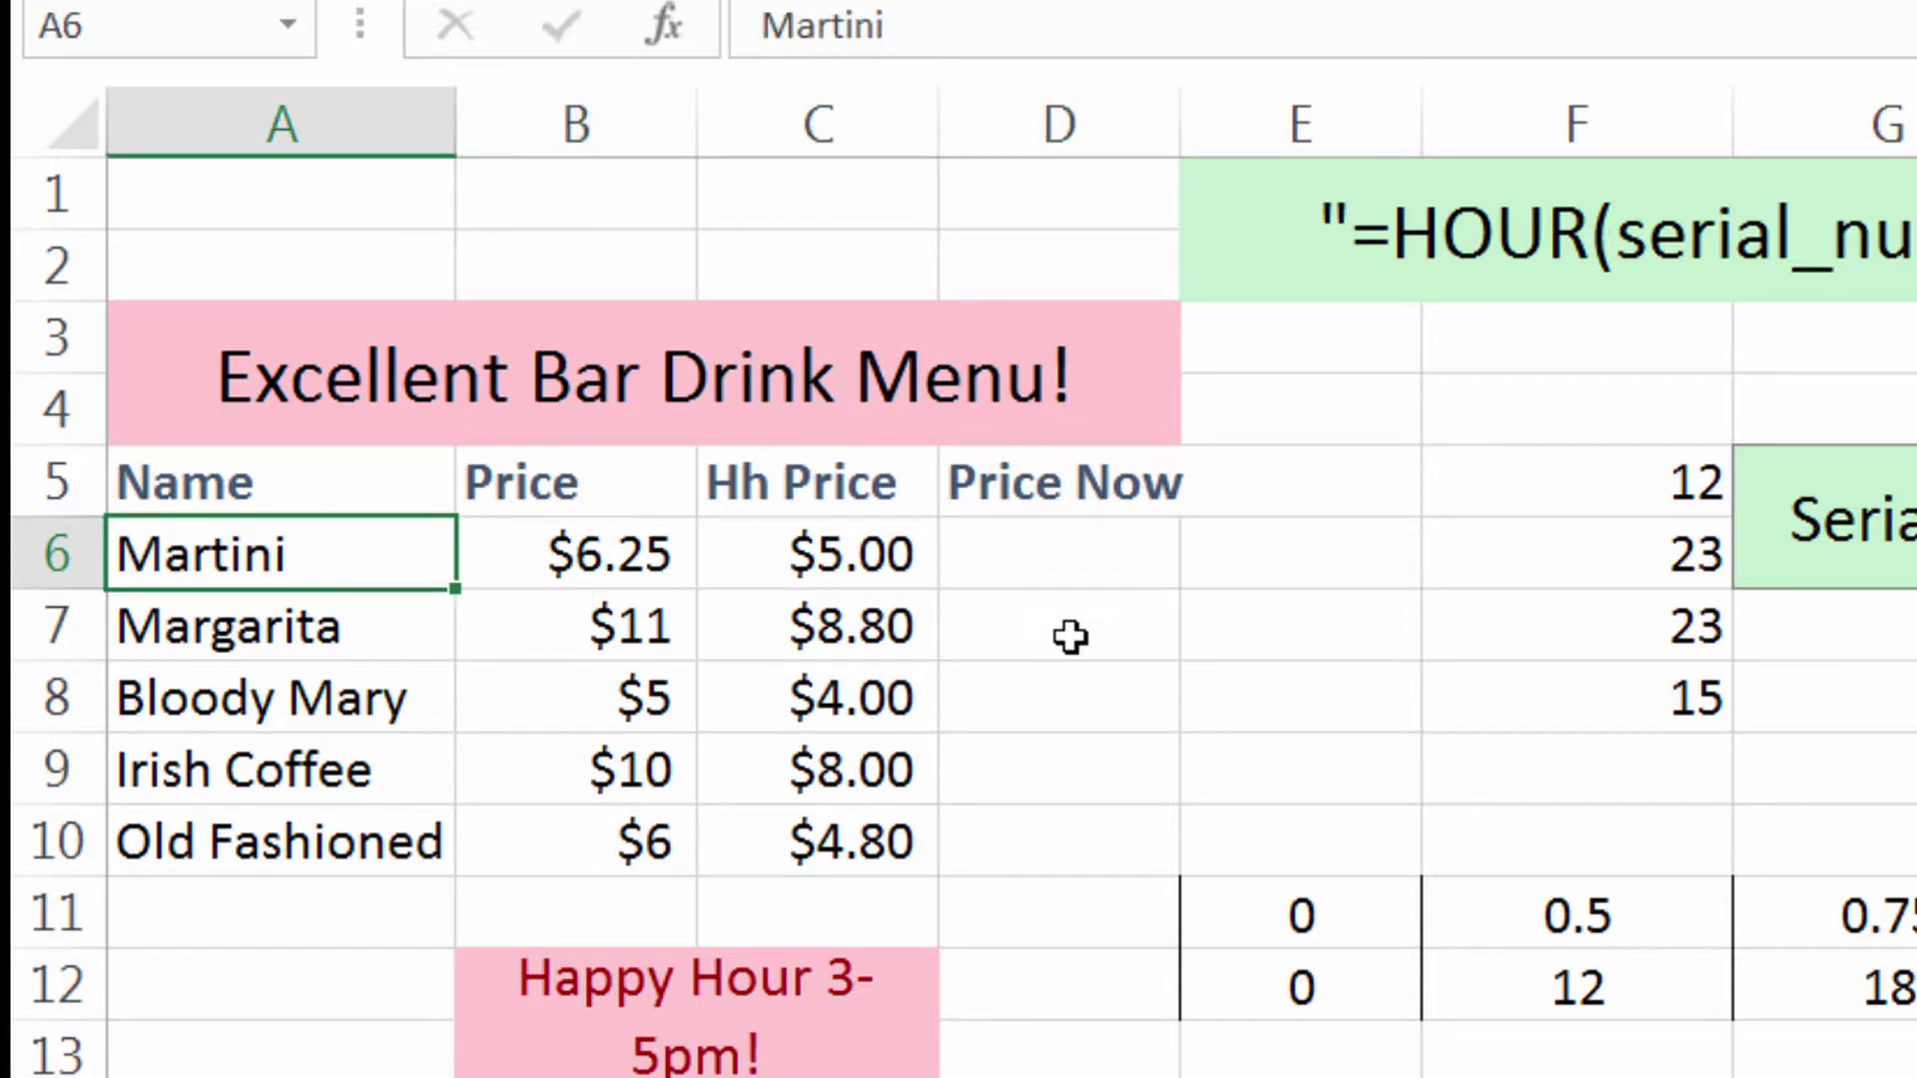
key("Right")
key("Right")
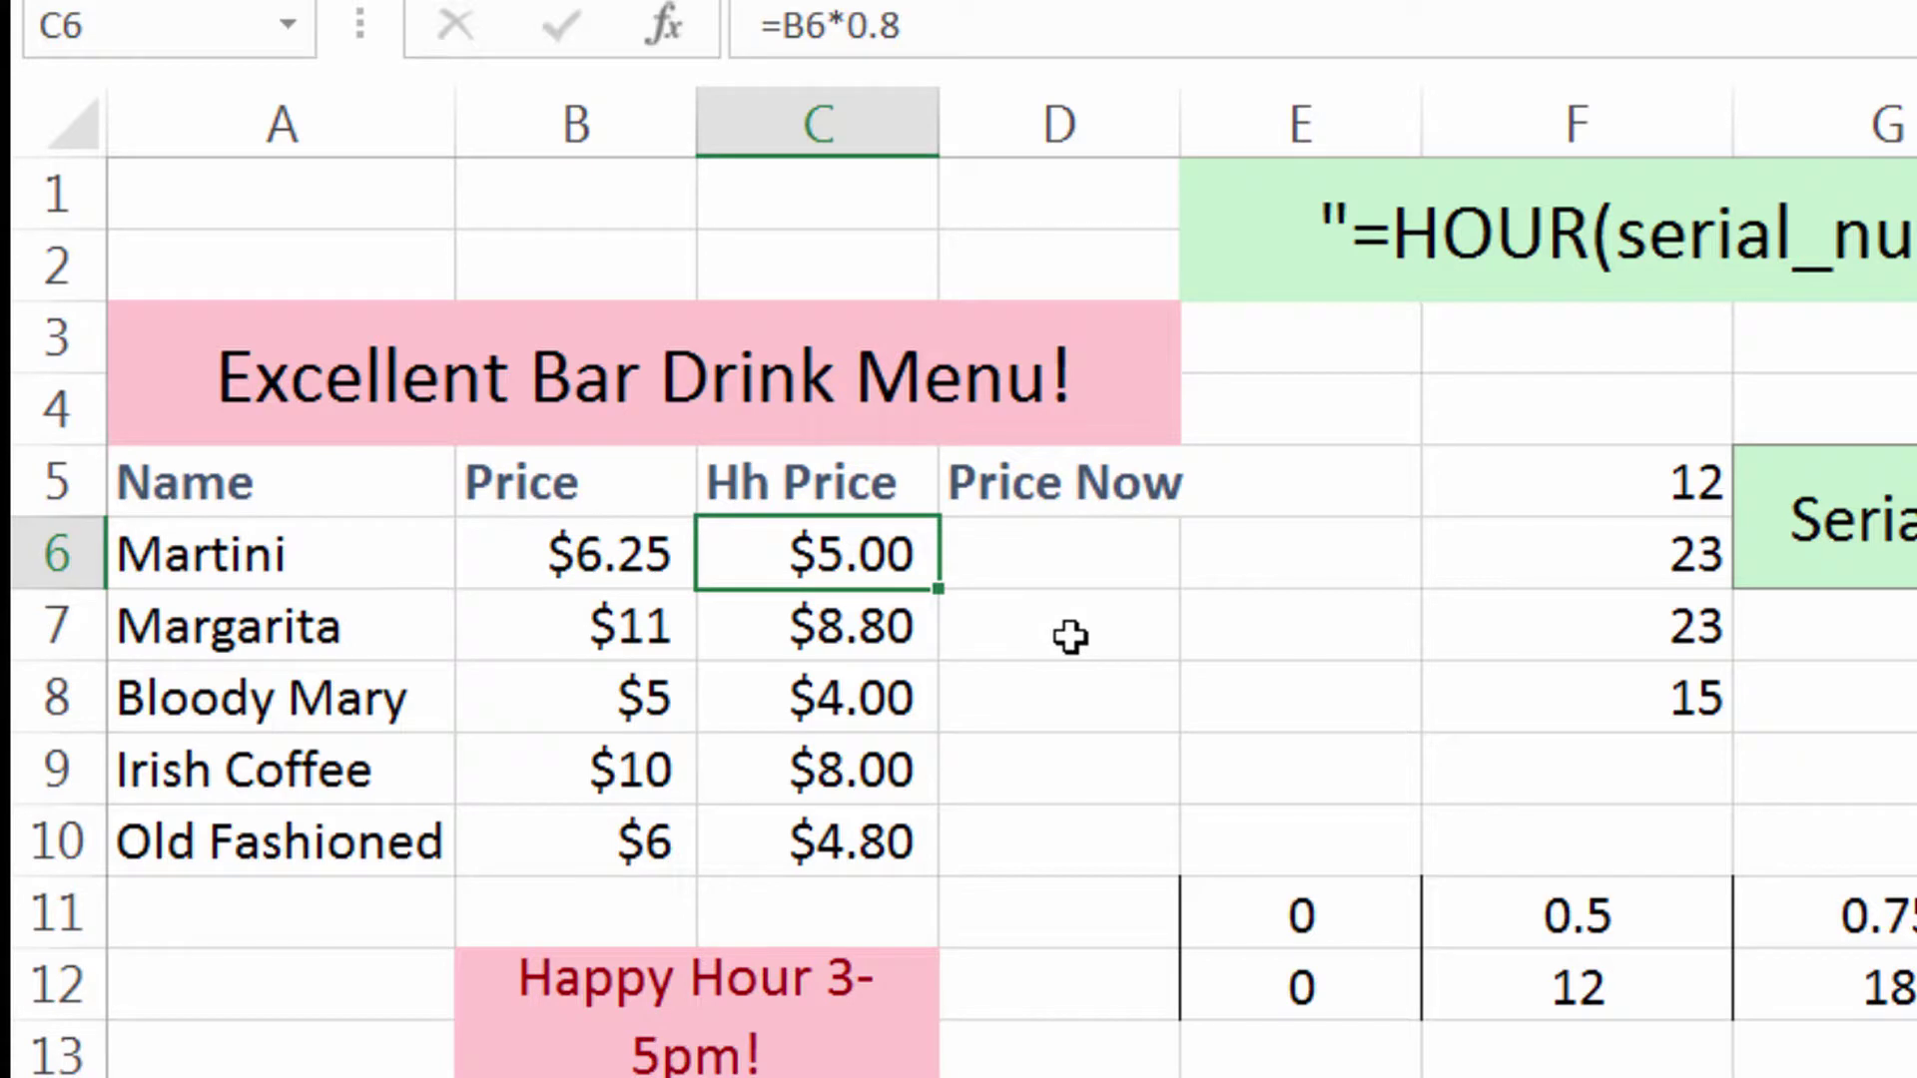
key("Right")
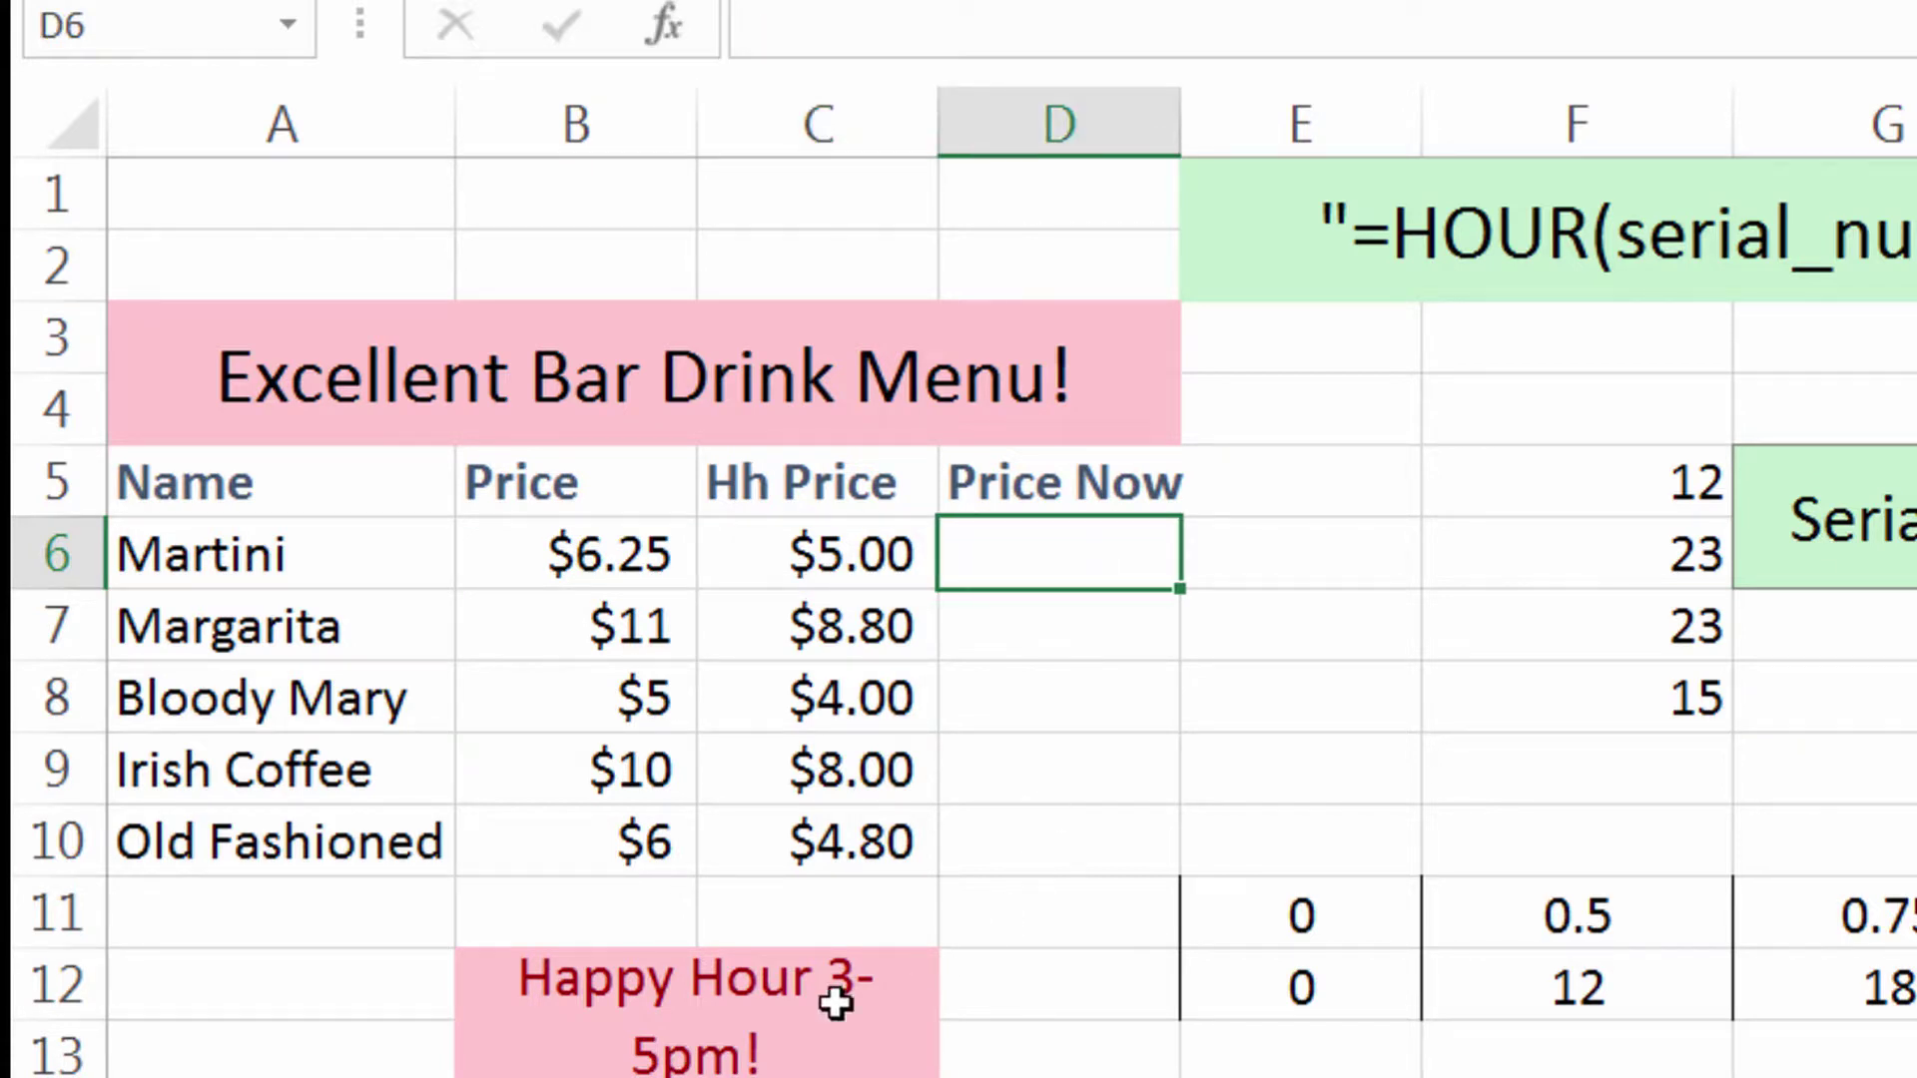
left_click(789, 1013)
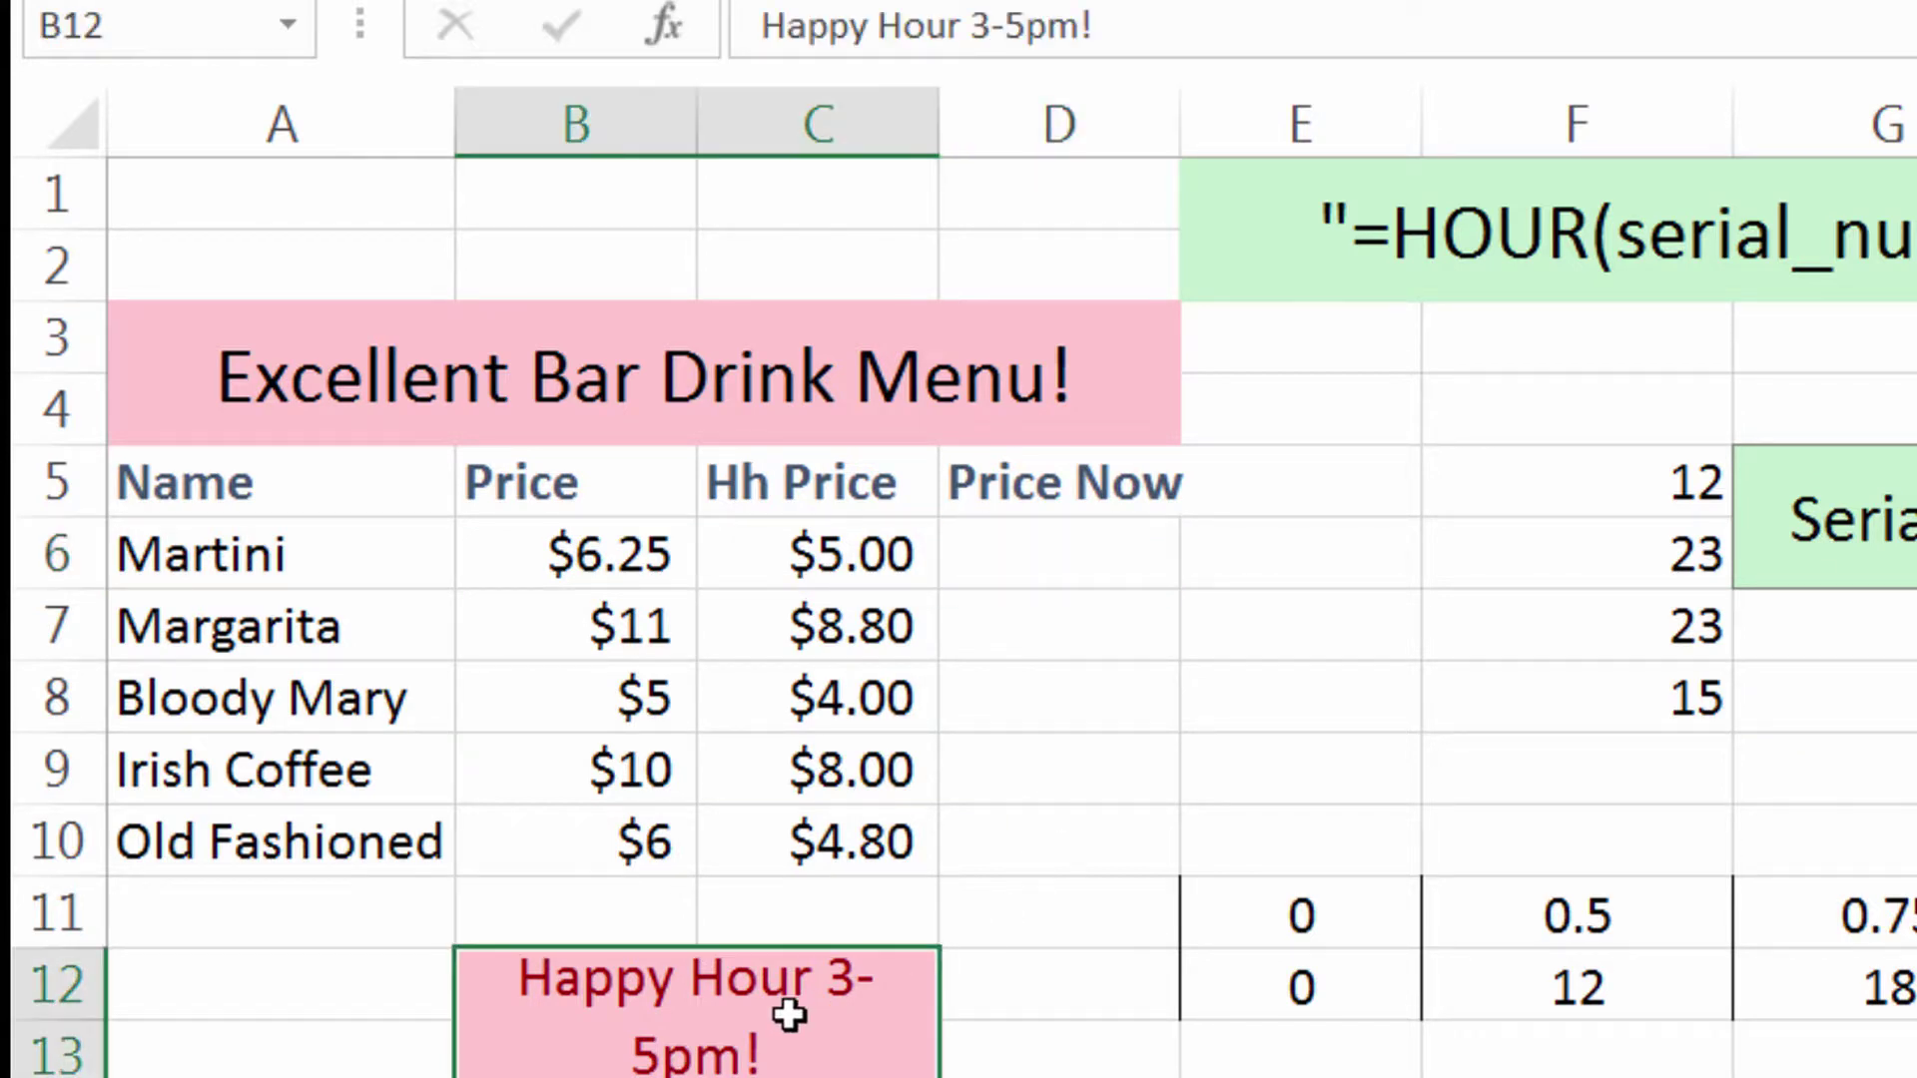
left_click(994, 554)
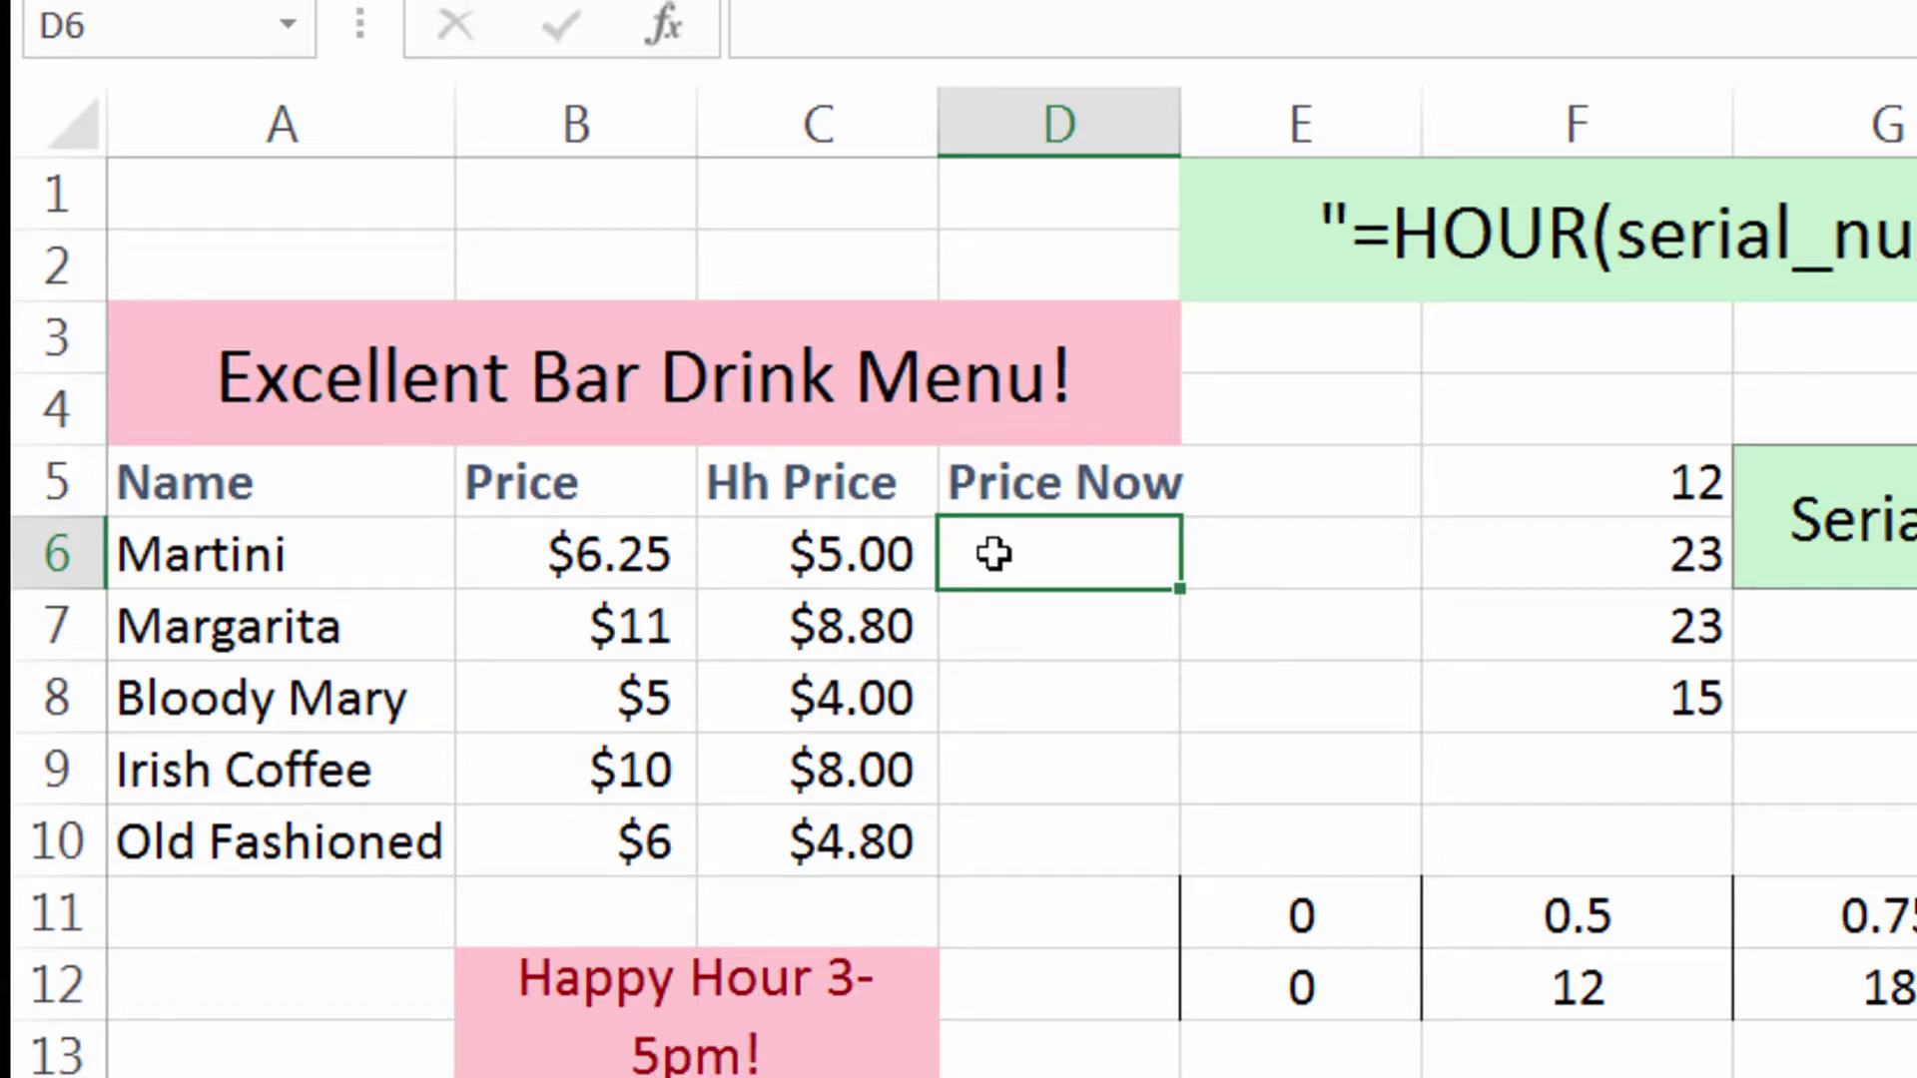
left_click(820, 551)
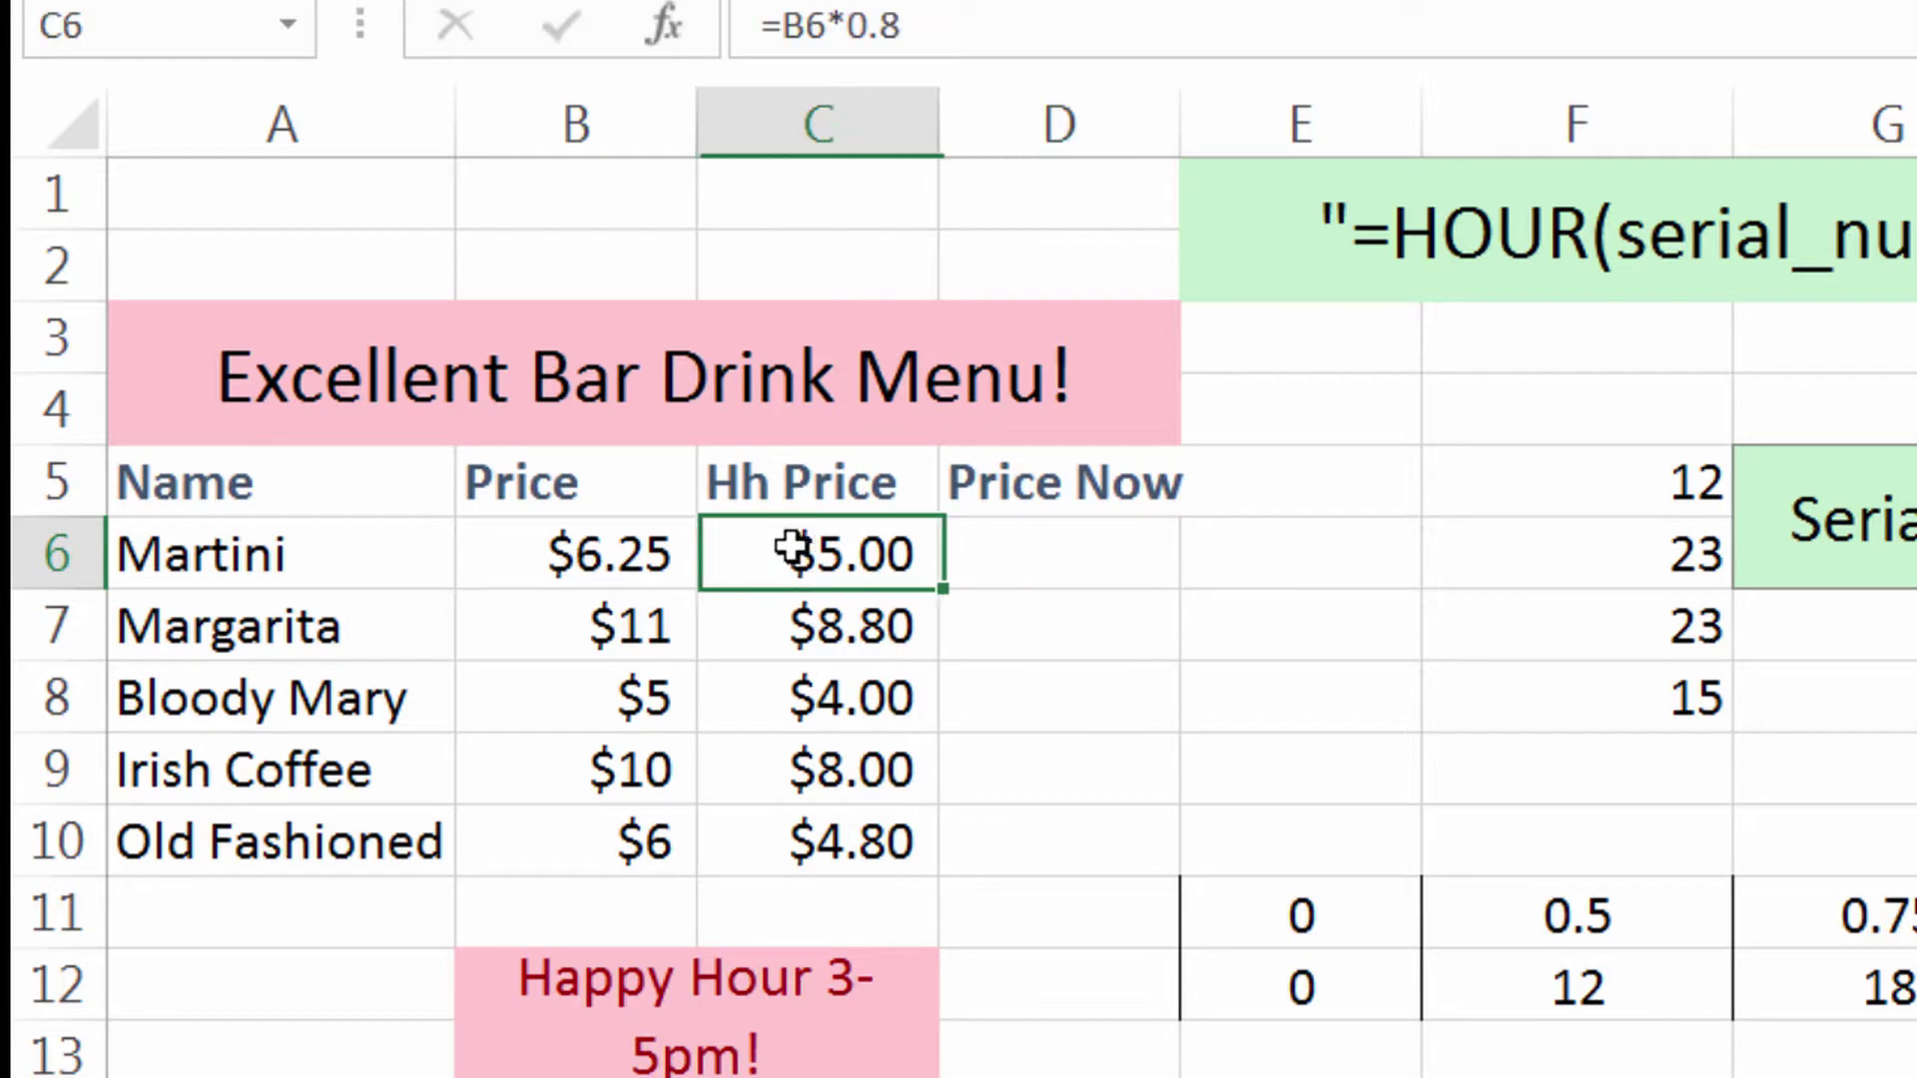
Step: Begin the Martini's Price Now formula in D6 with =b6-b6*.2*( as the regular price minus a 20% discount term
left_click(1037, 567)
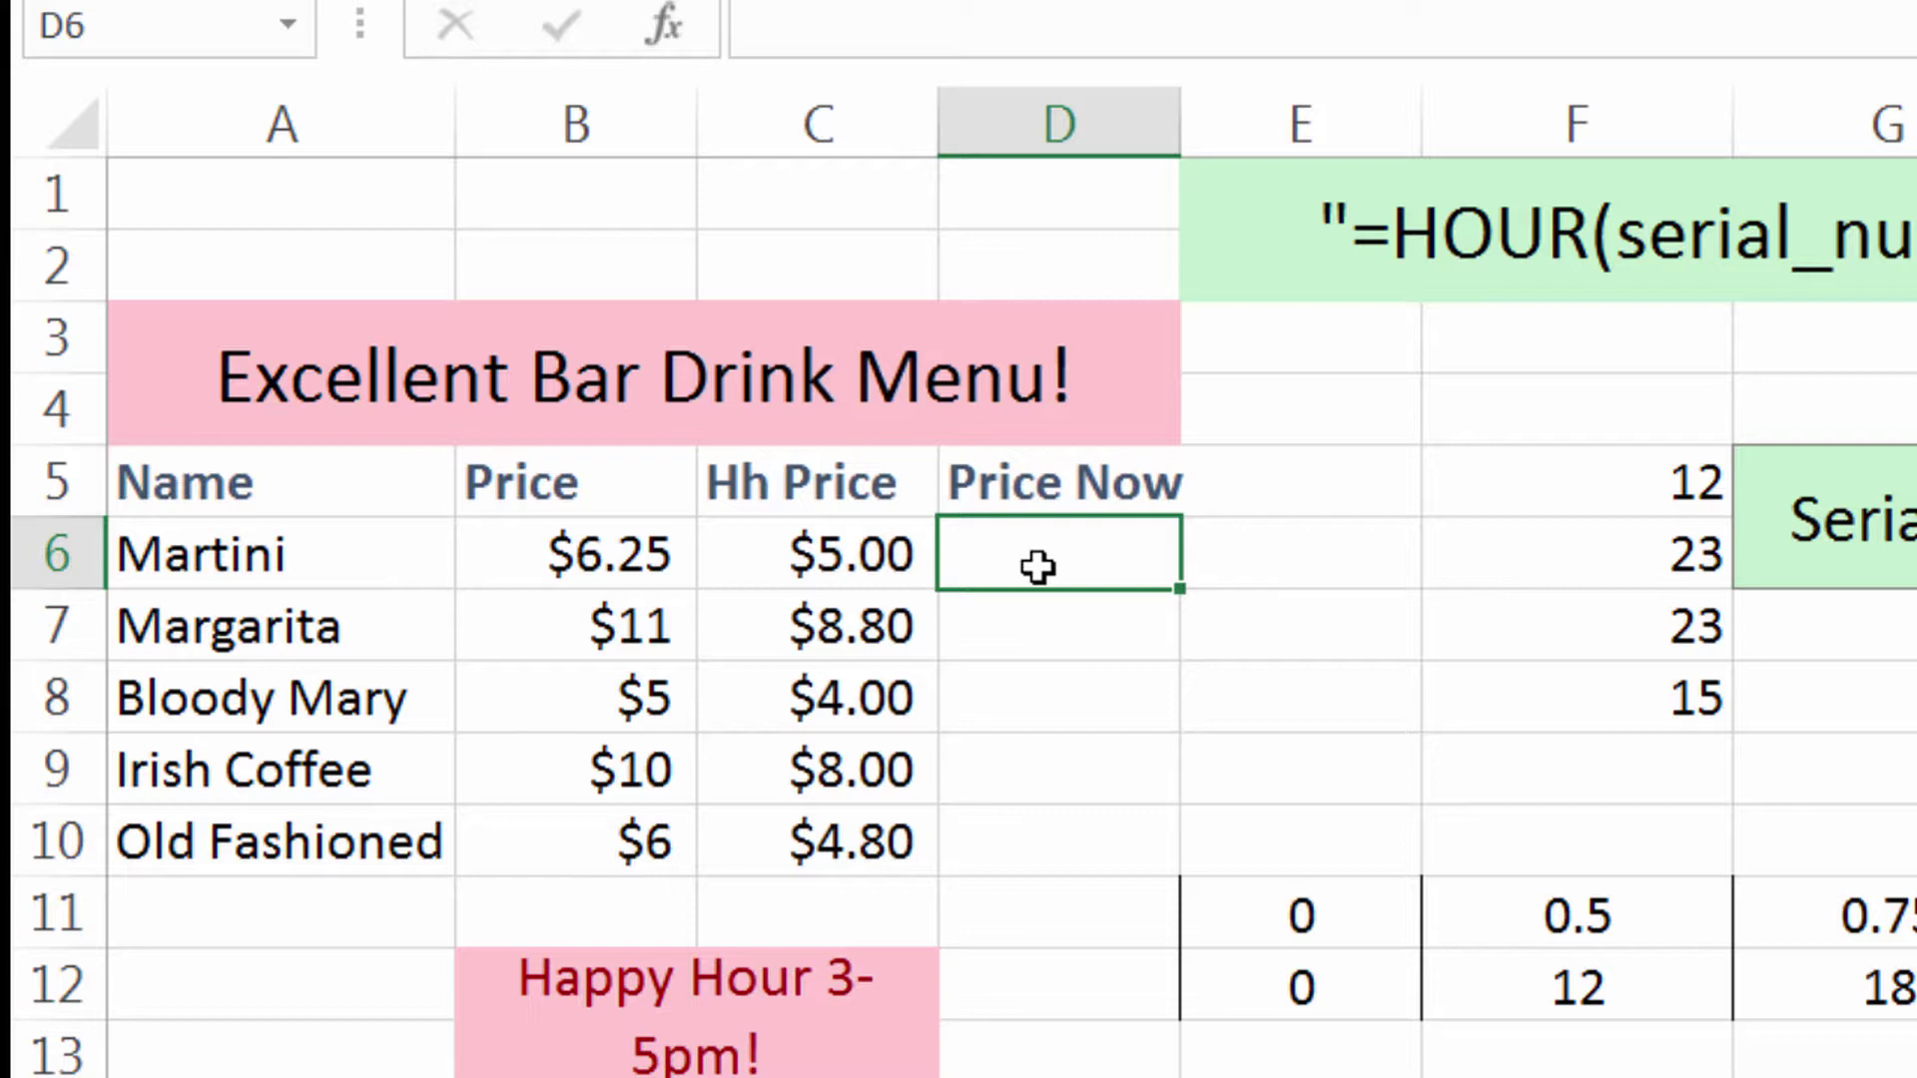
type("=")
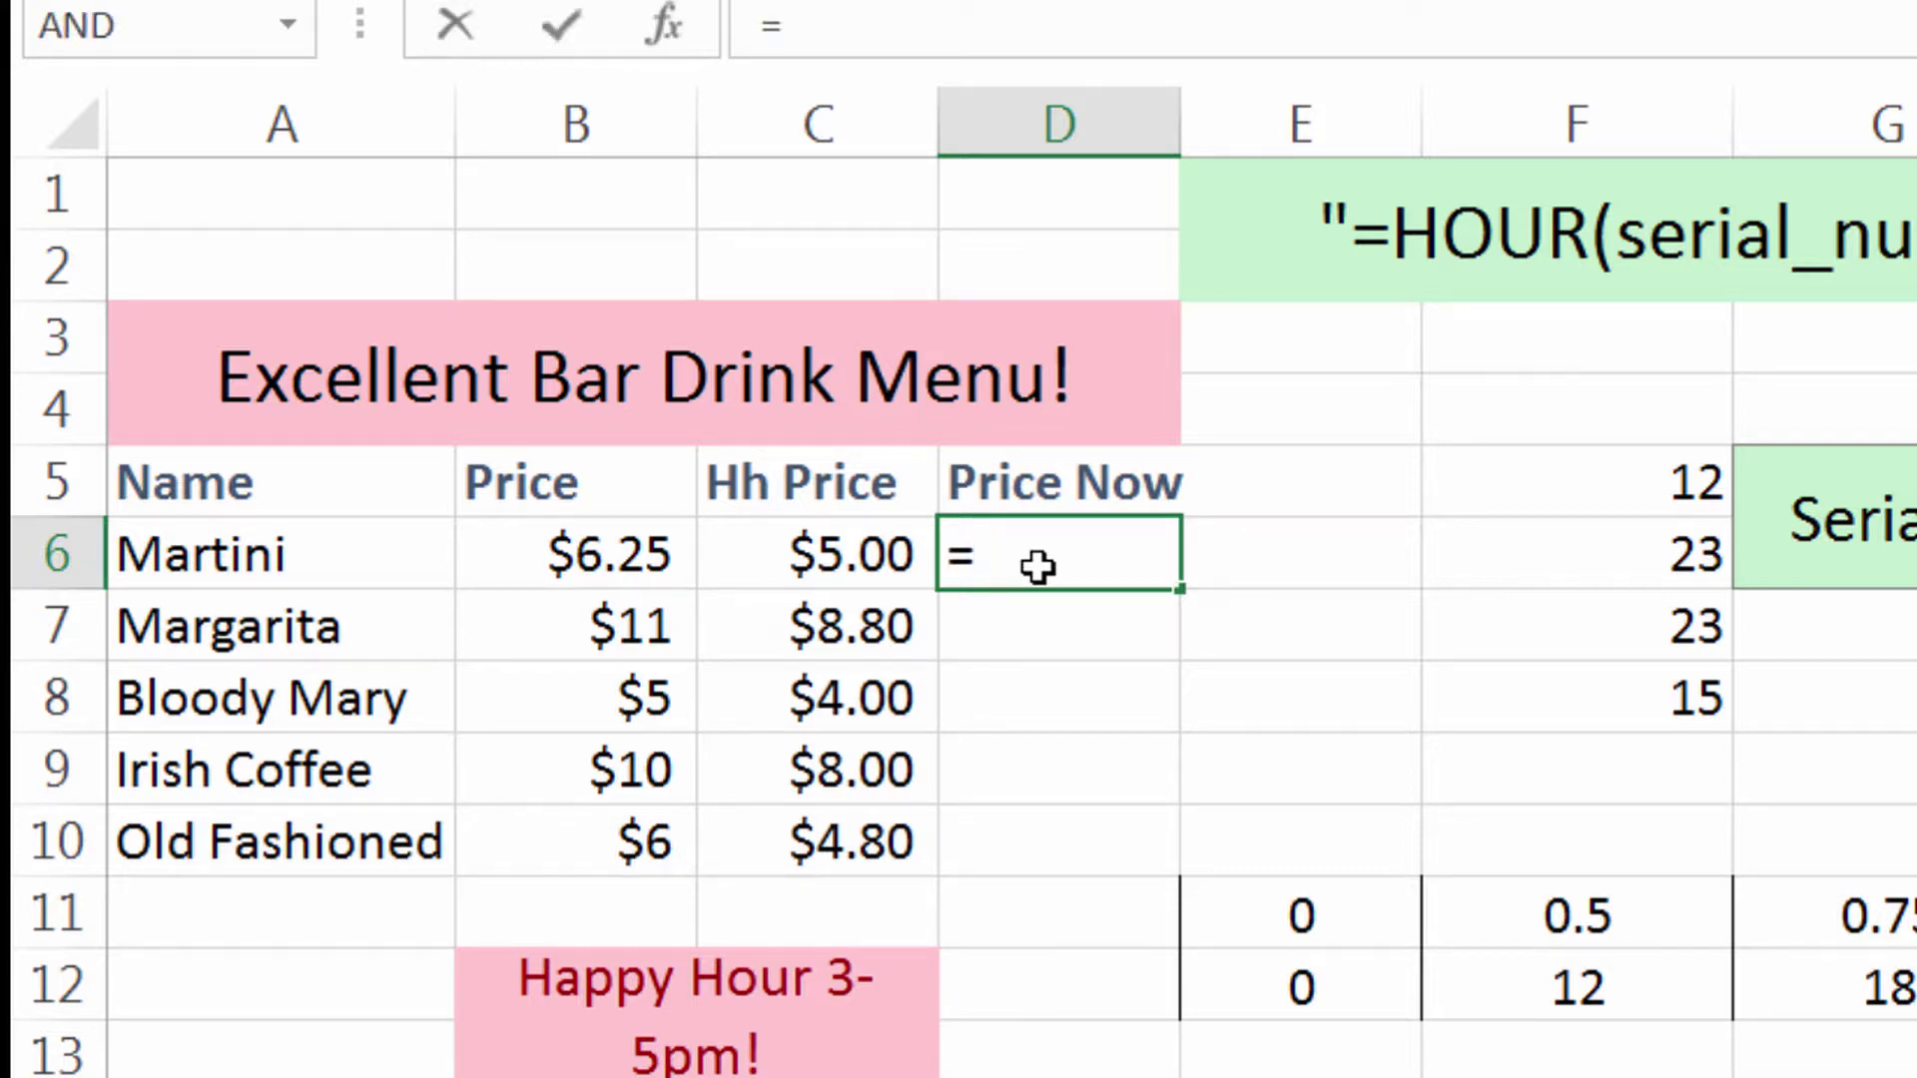
type("b6")
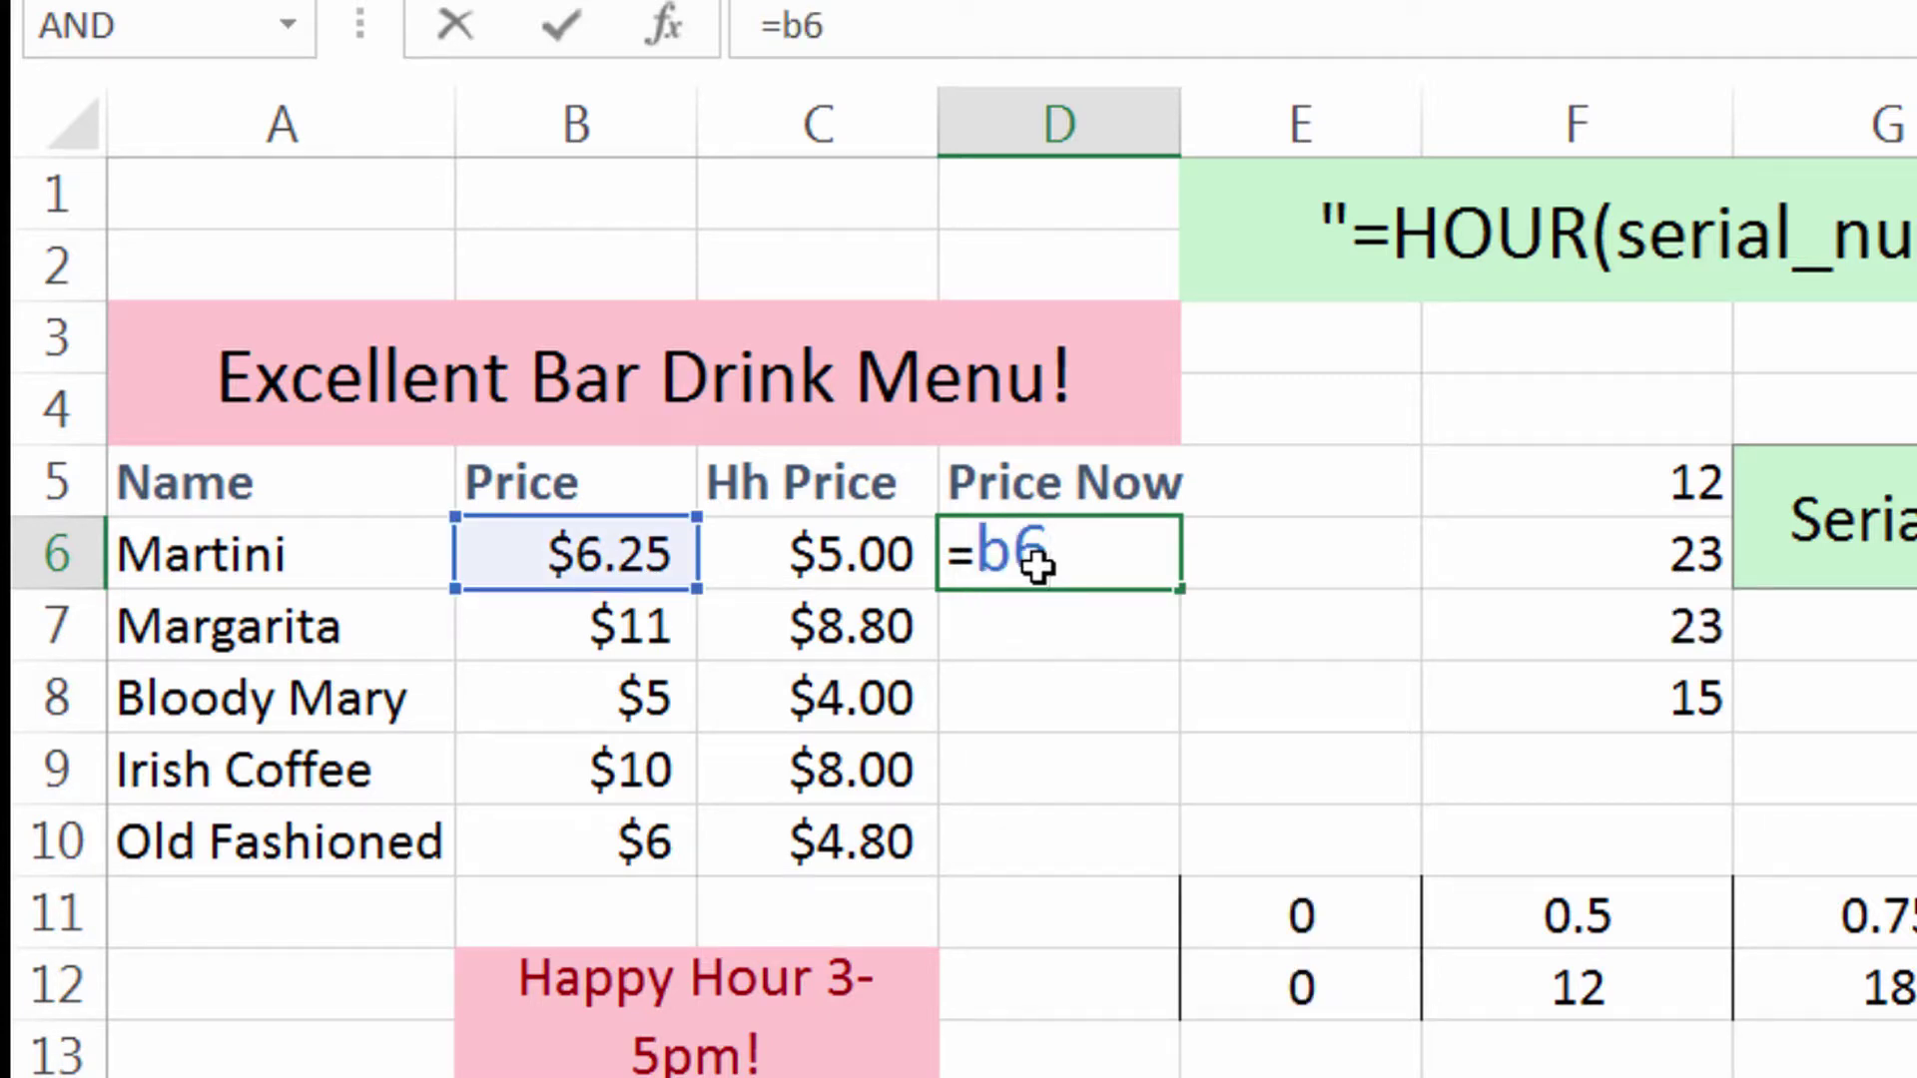
type("-b6*.")
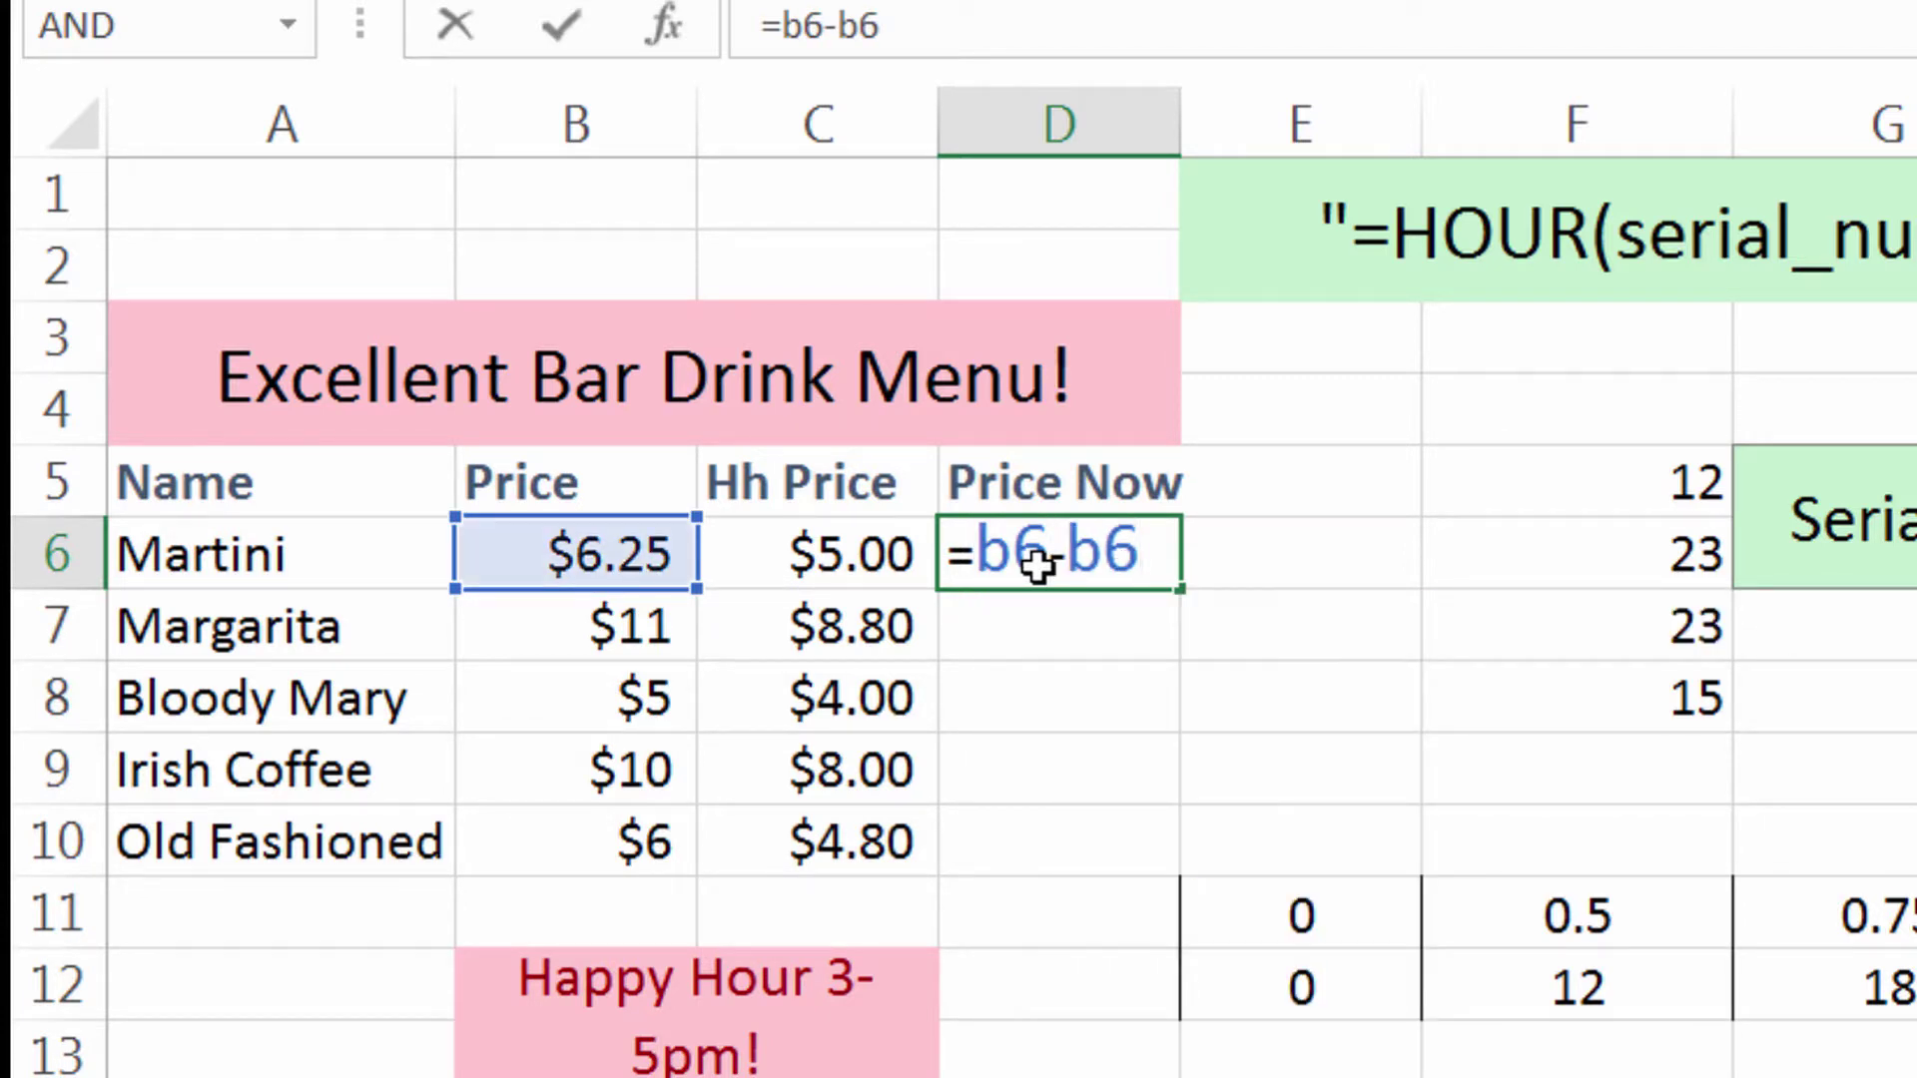
type("2")
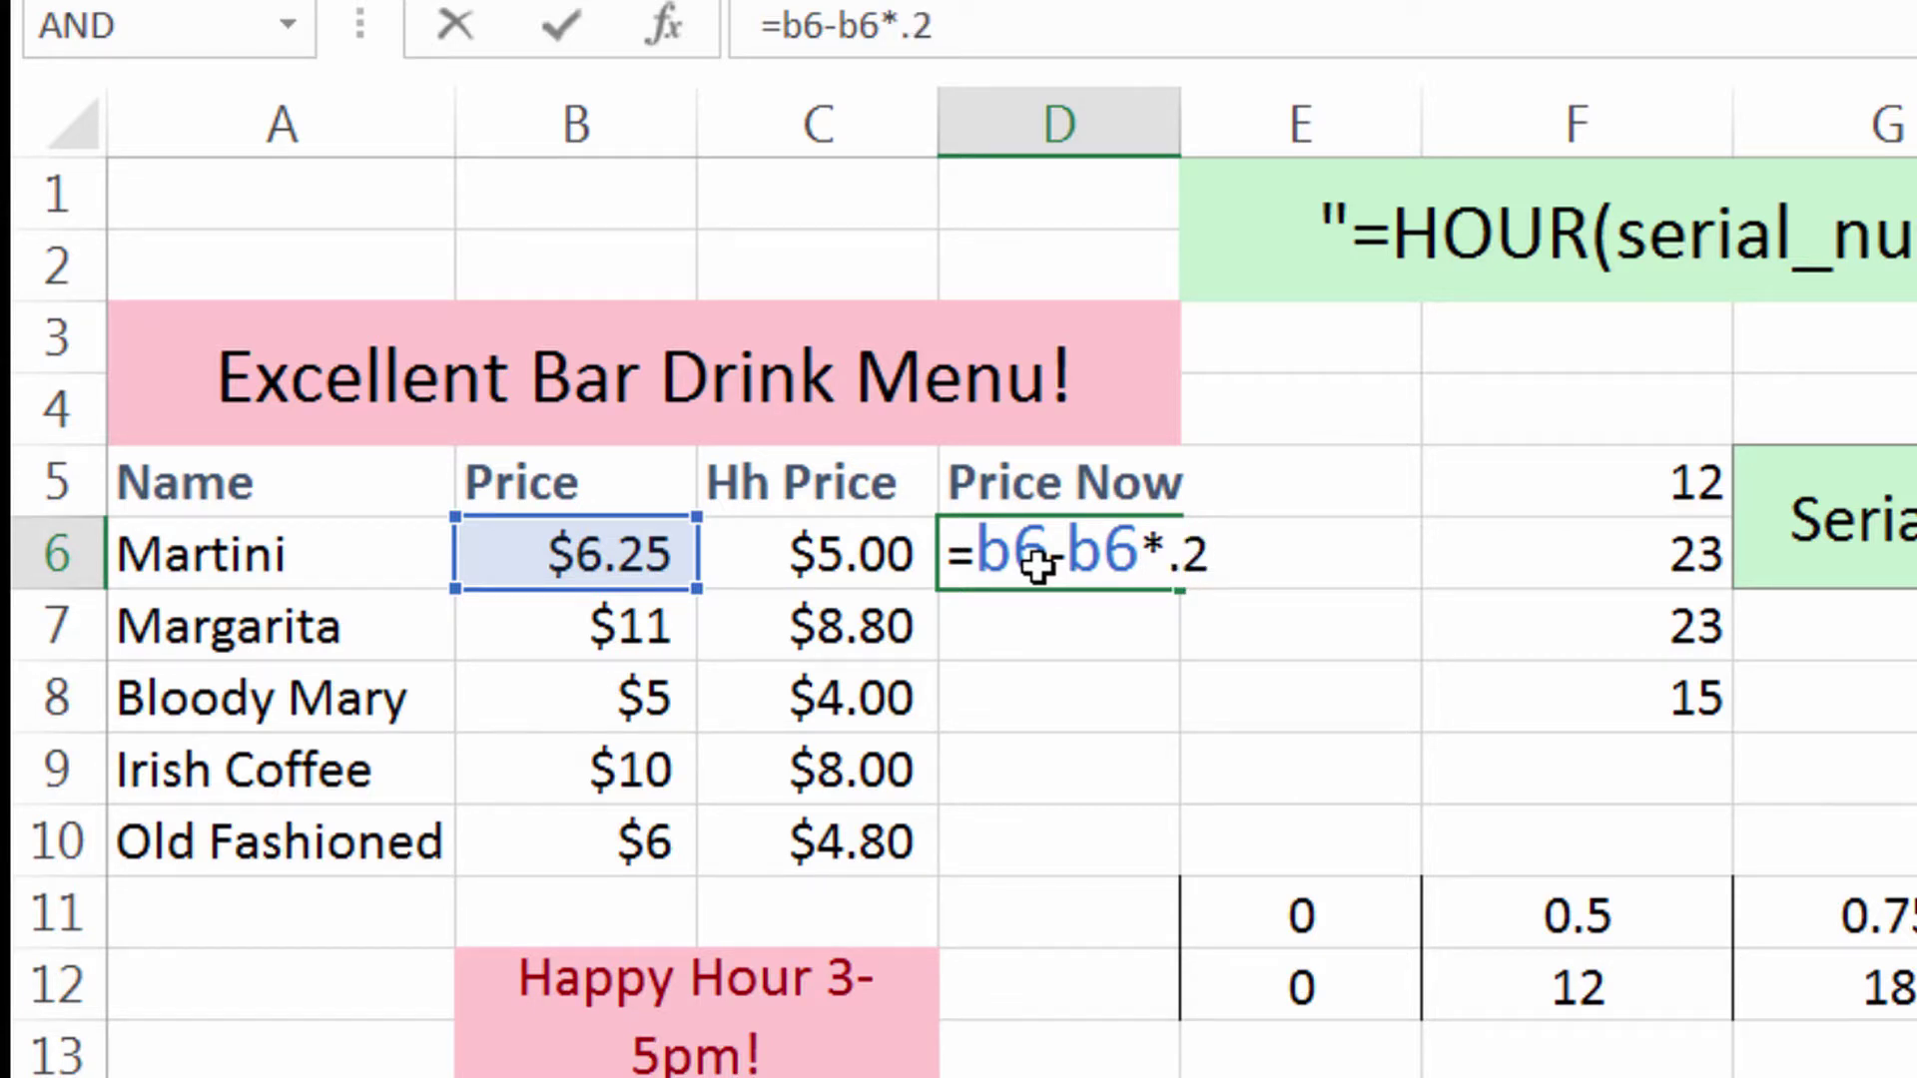
type("*(")
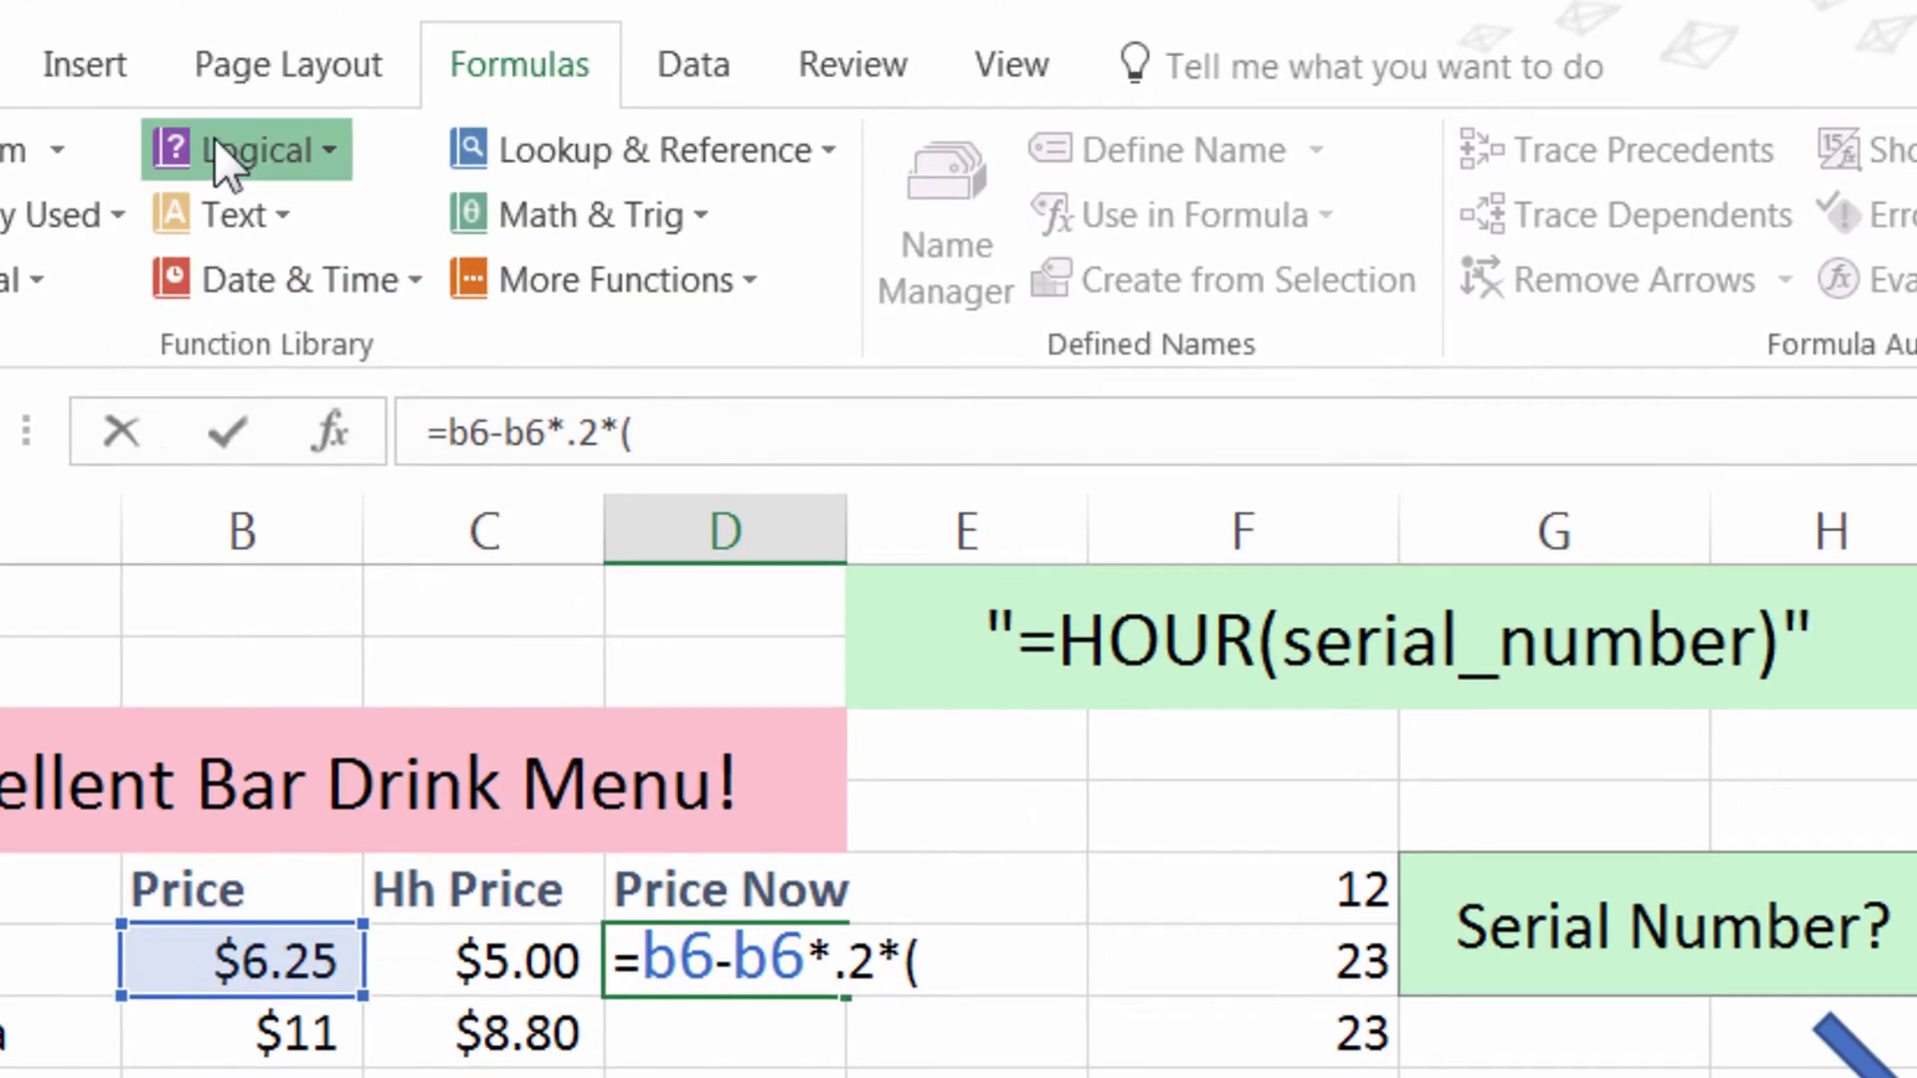
Step: Complete the D6 formula with an AND function testing hour(now())<18 and hour(now())>15
left_click(213, 146)
left_click(231, 222)
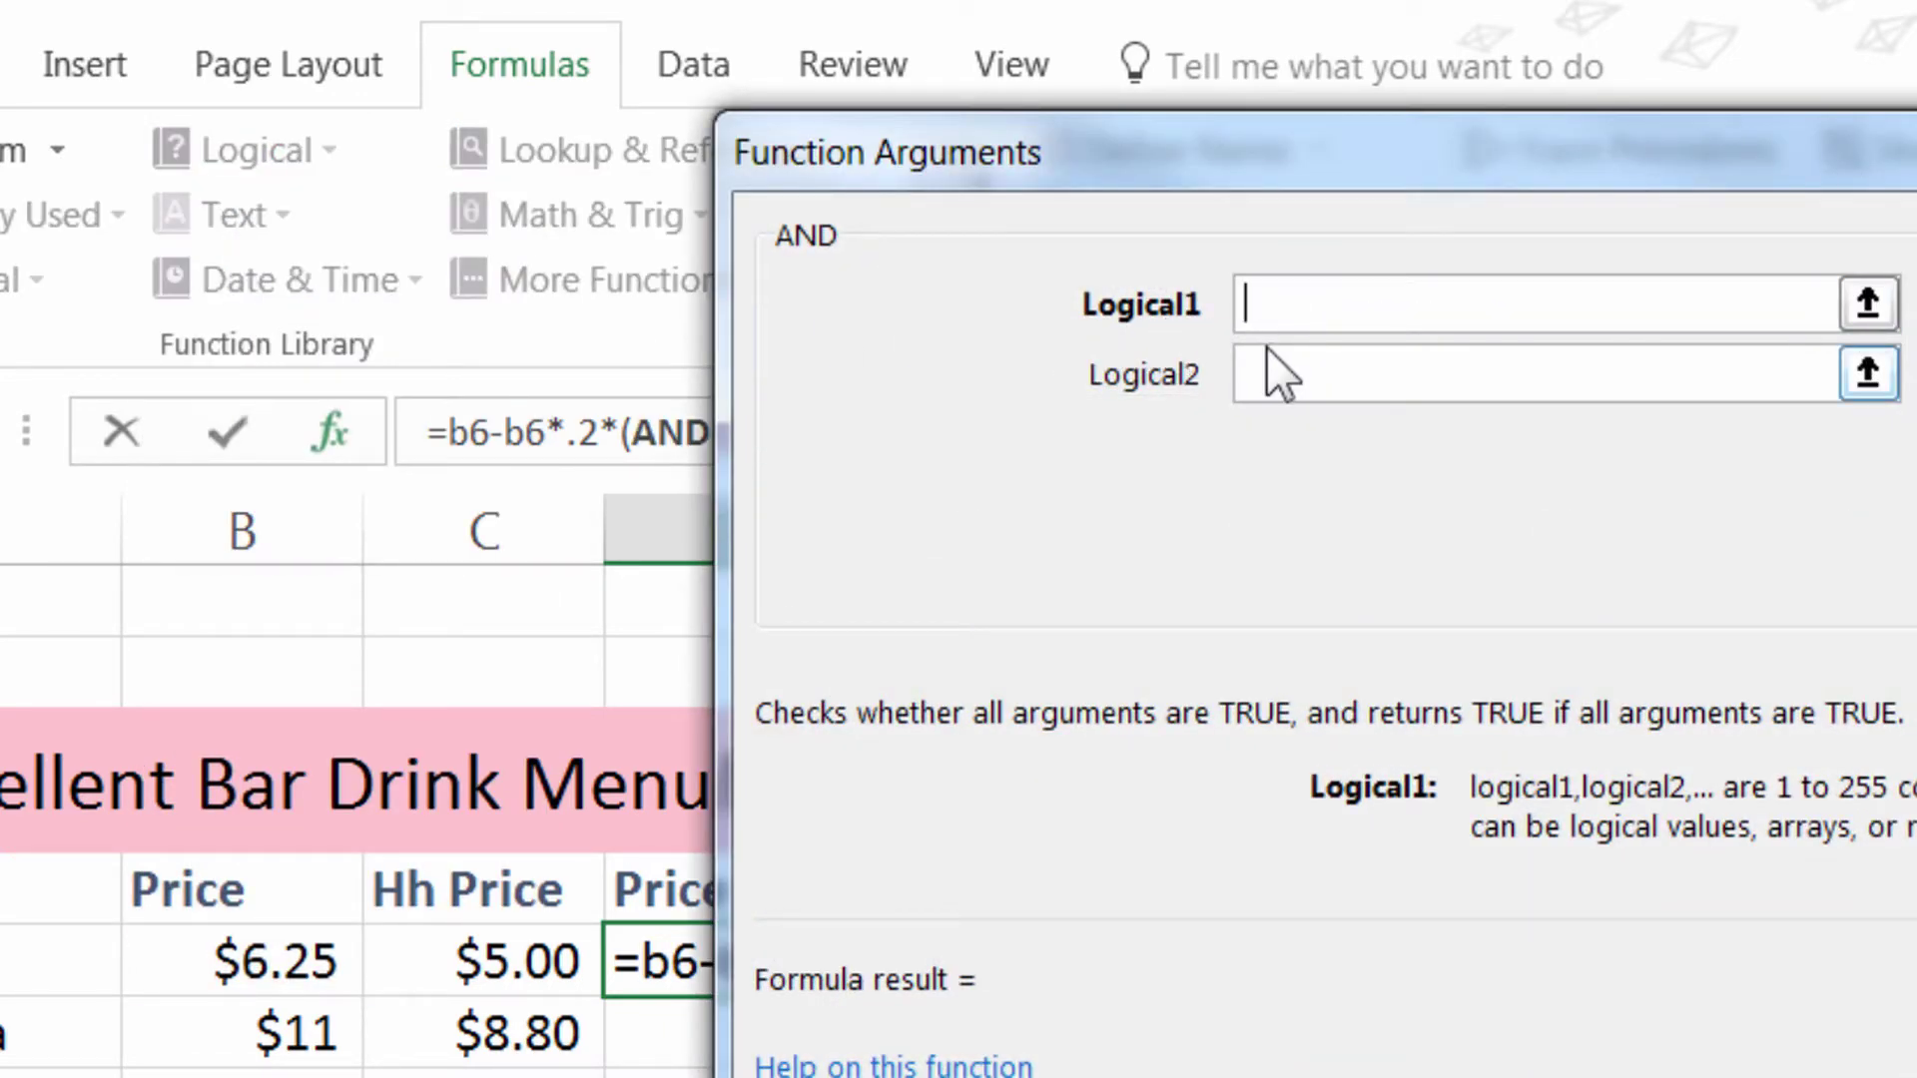
type("hour(now())")
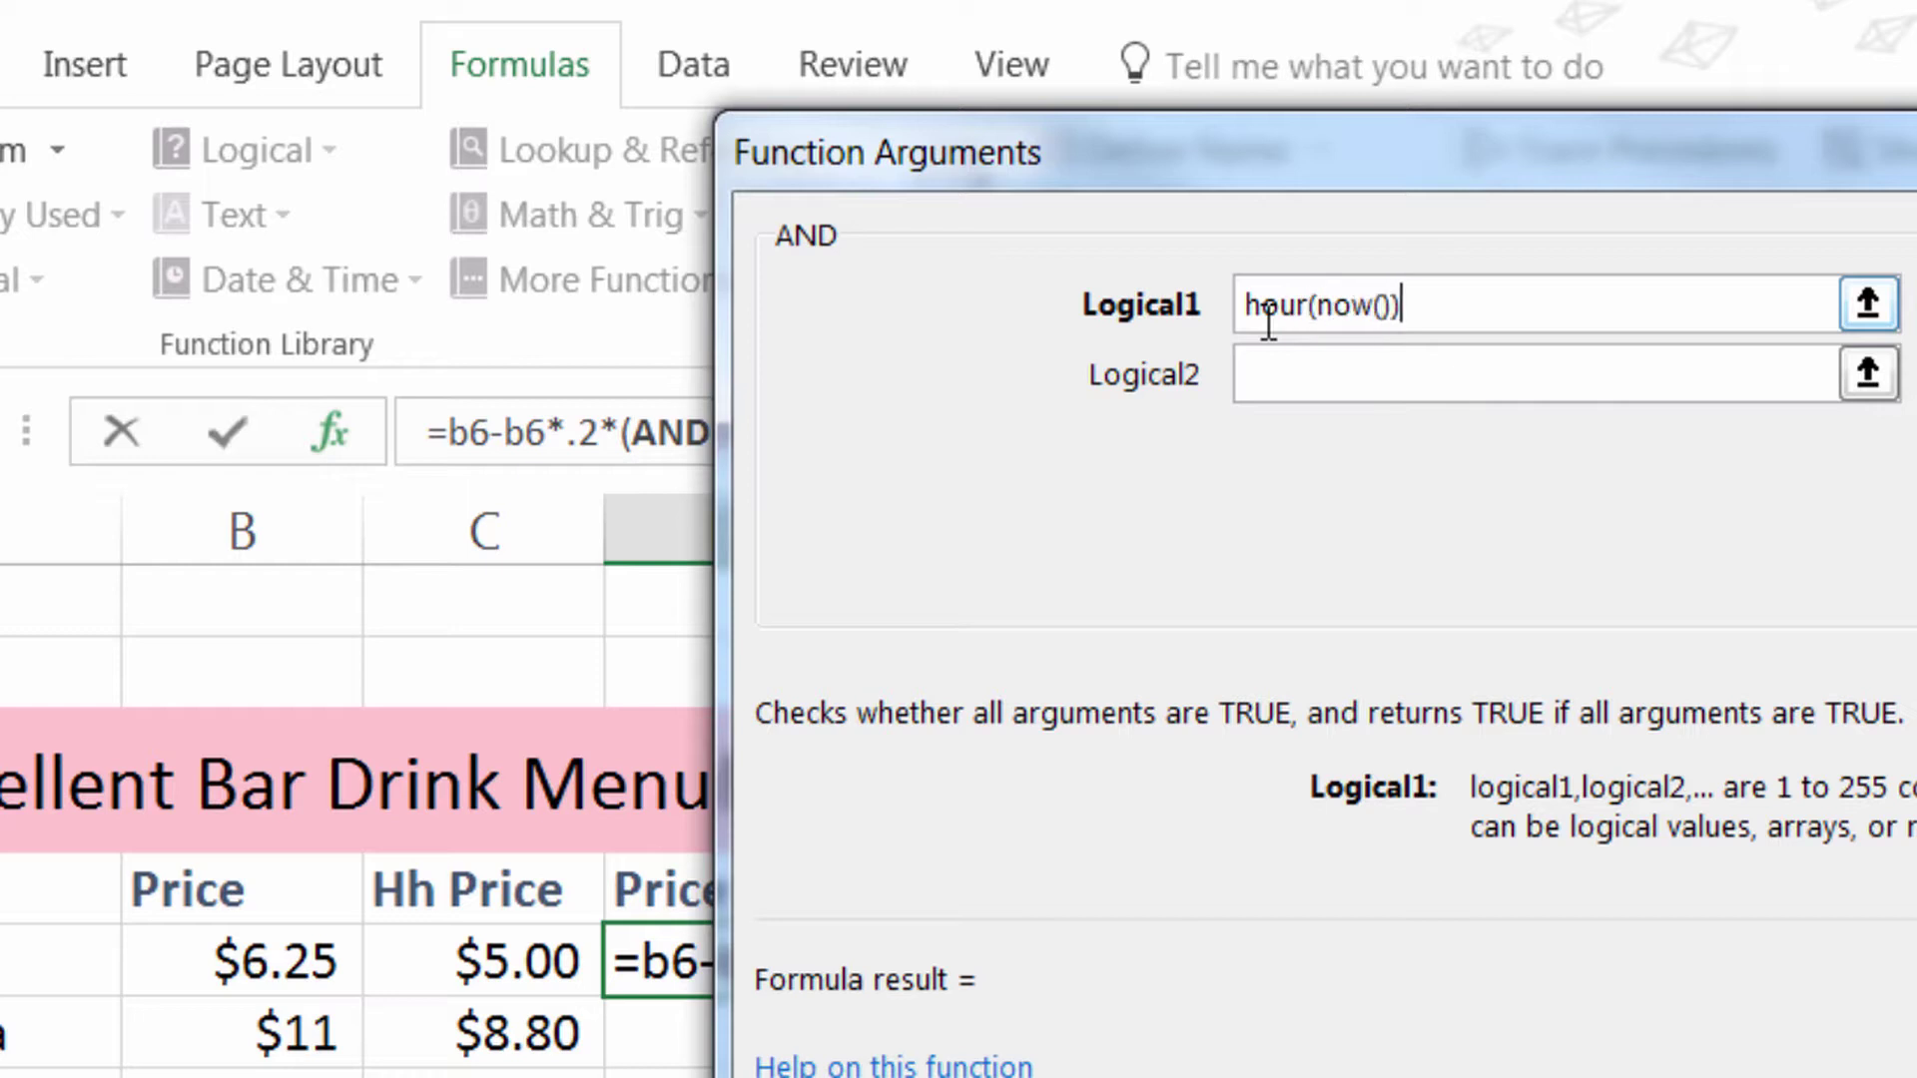
type("<18")
key("Tab")
type("hour")
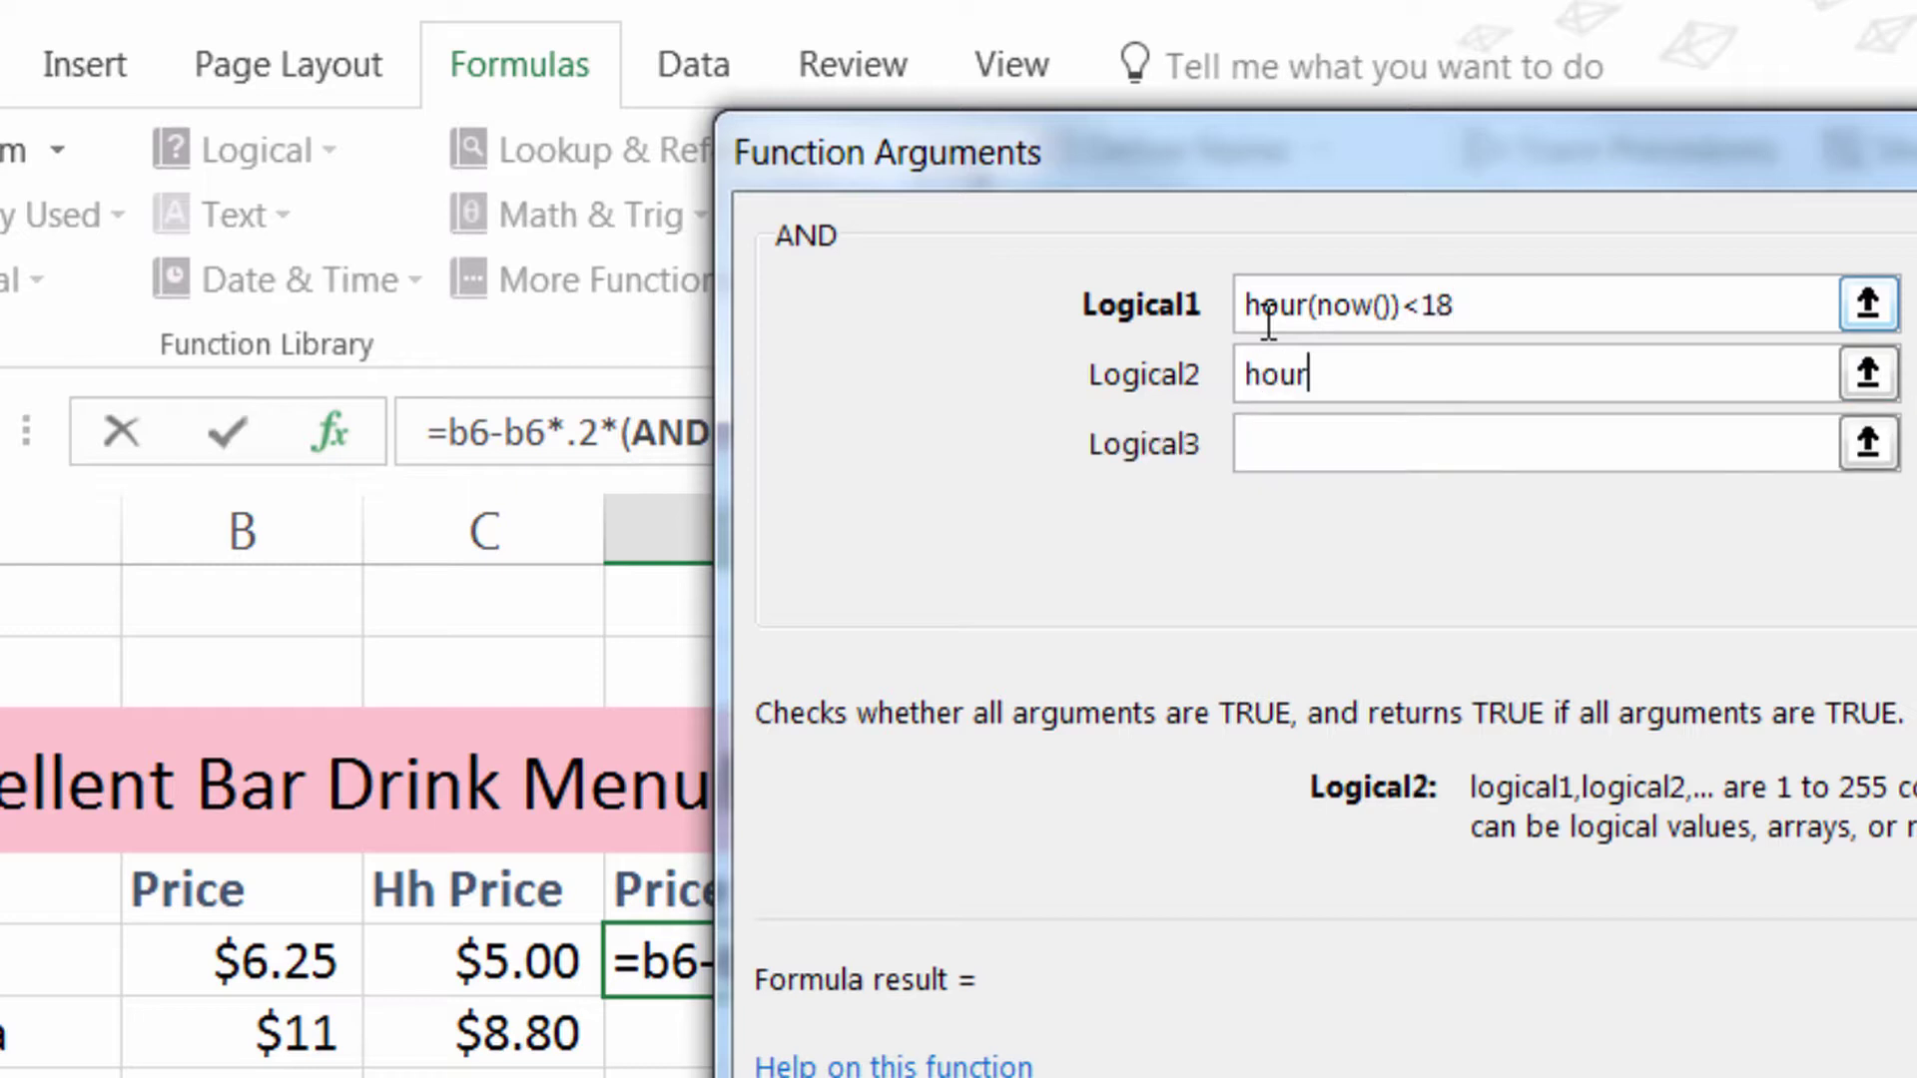
type("(now())>15")
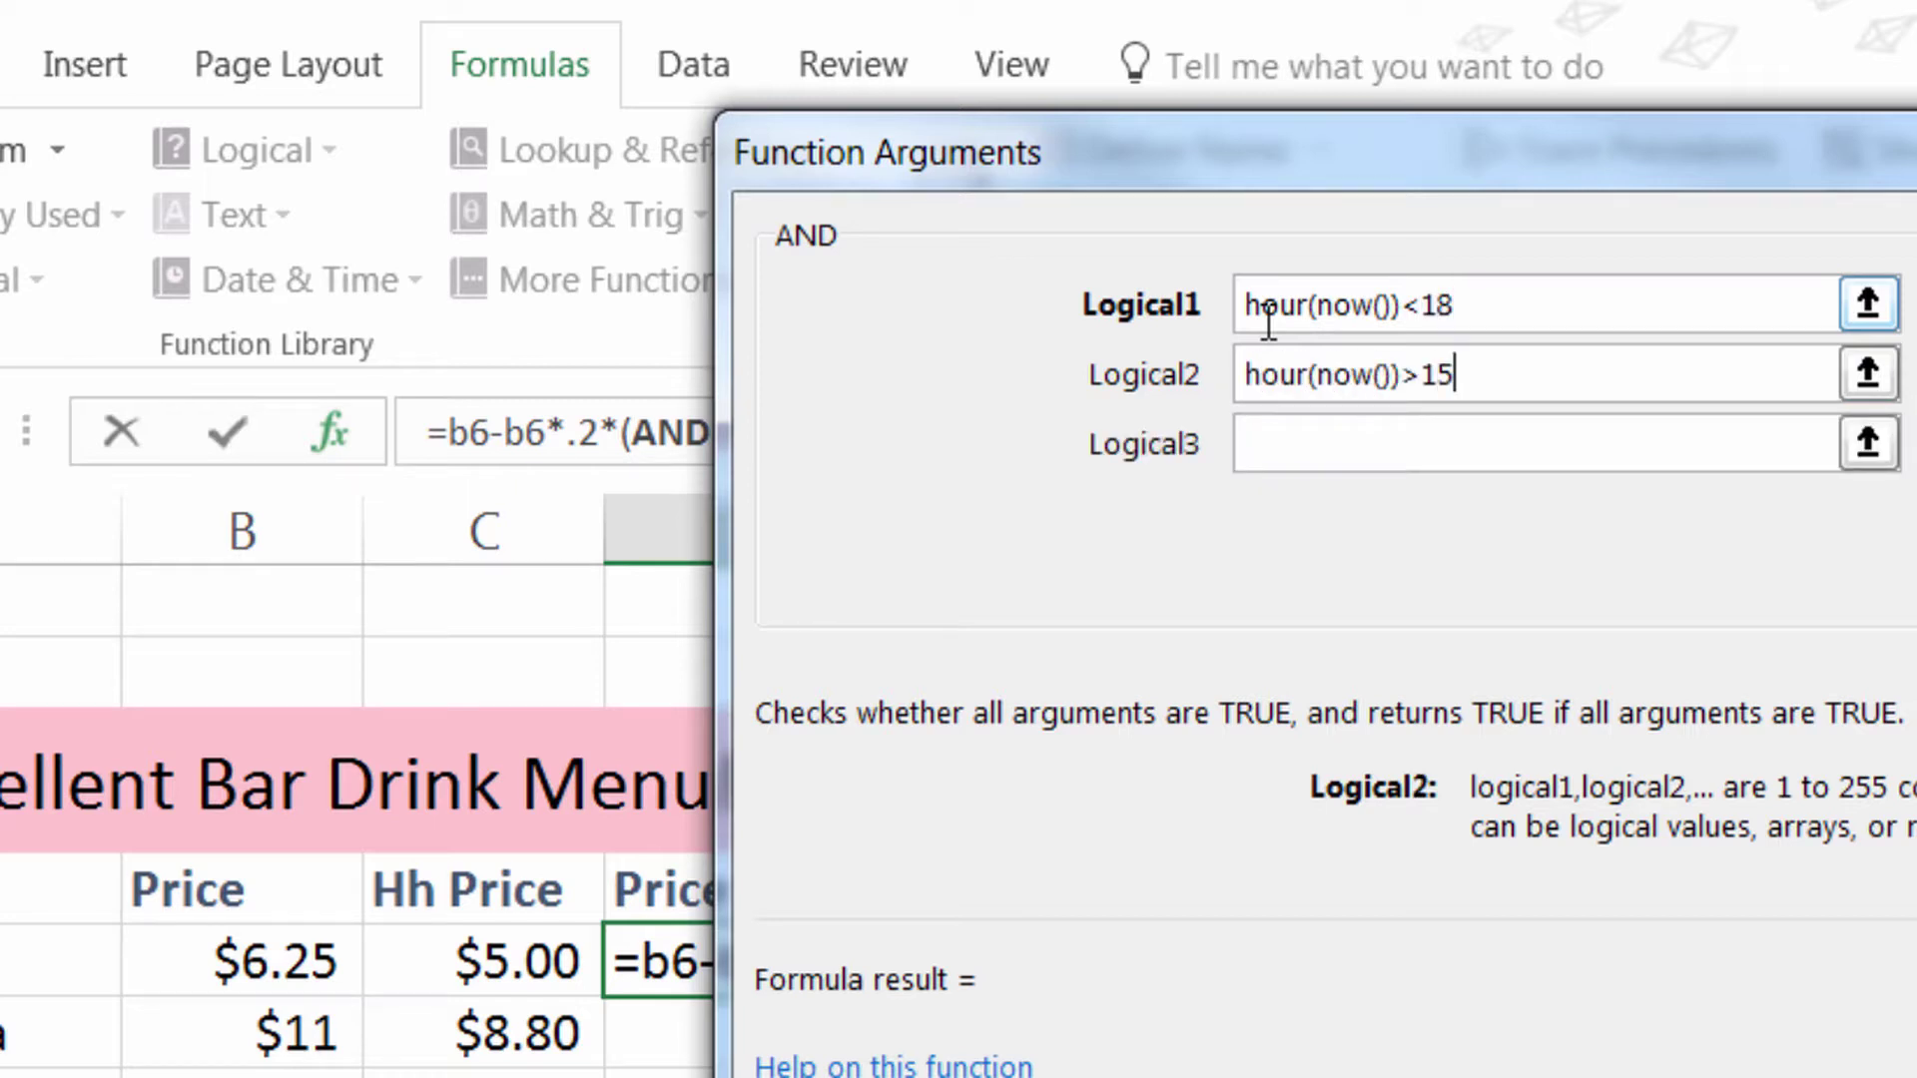
key("Return")
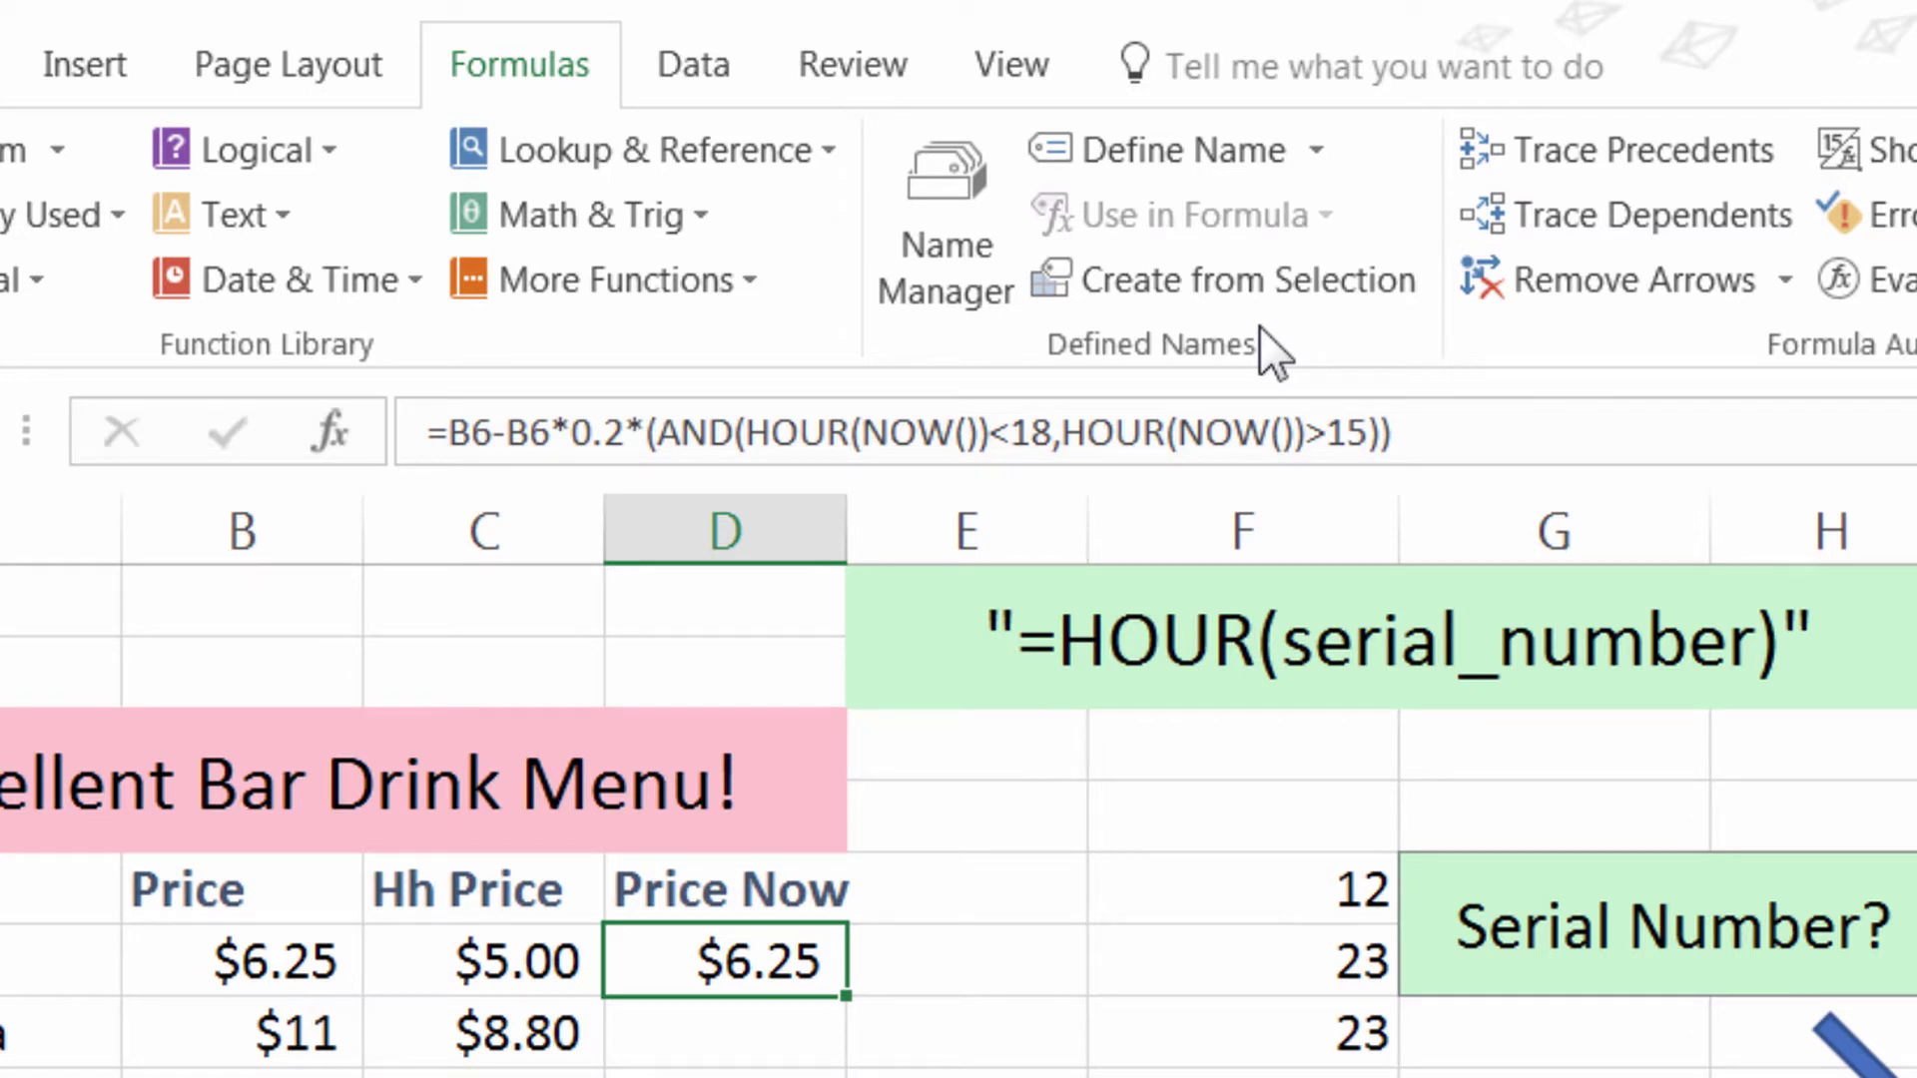
Step: Set the upper hour limit in the Martini's Price Now formula in D6 to 24 to test the happy hour discount
key("F2")
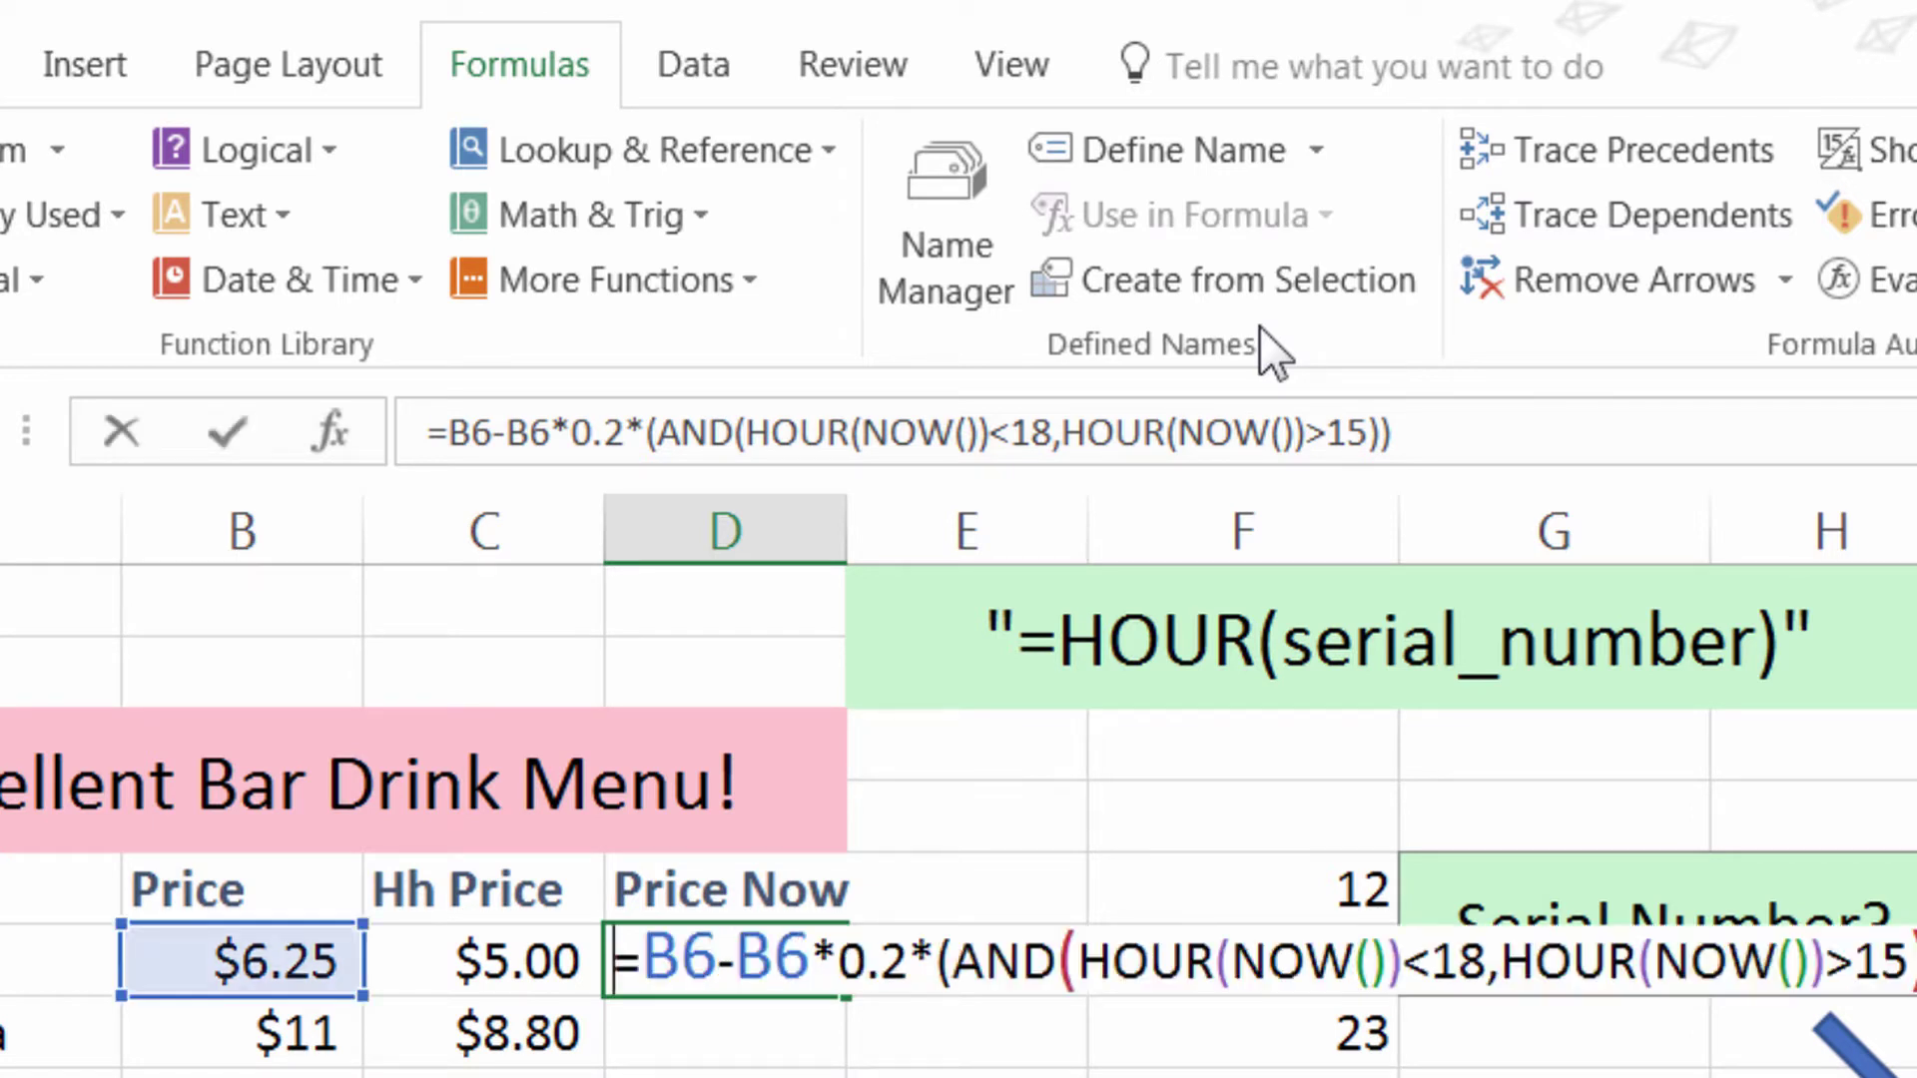
key("Left")
key("Left")
key("Left")
key("Left")
key("Left")
key("Left")
key("Left")
key("Left")
key("Left")
key("Left")
key("Left")
key("Left")
key("Left")
key("Left")
key("Left")
key("Left")
key("Left")
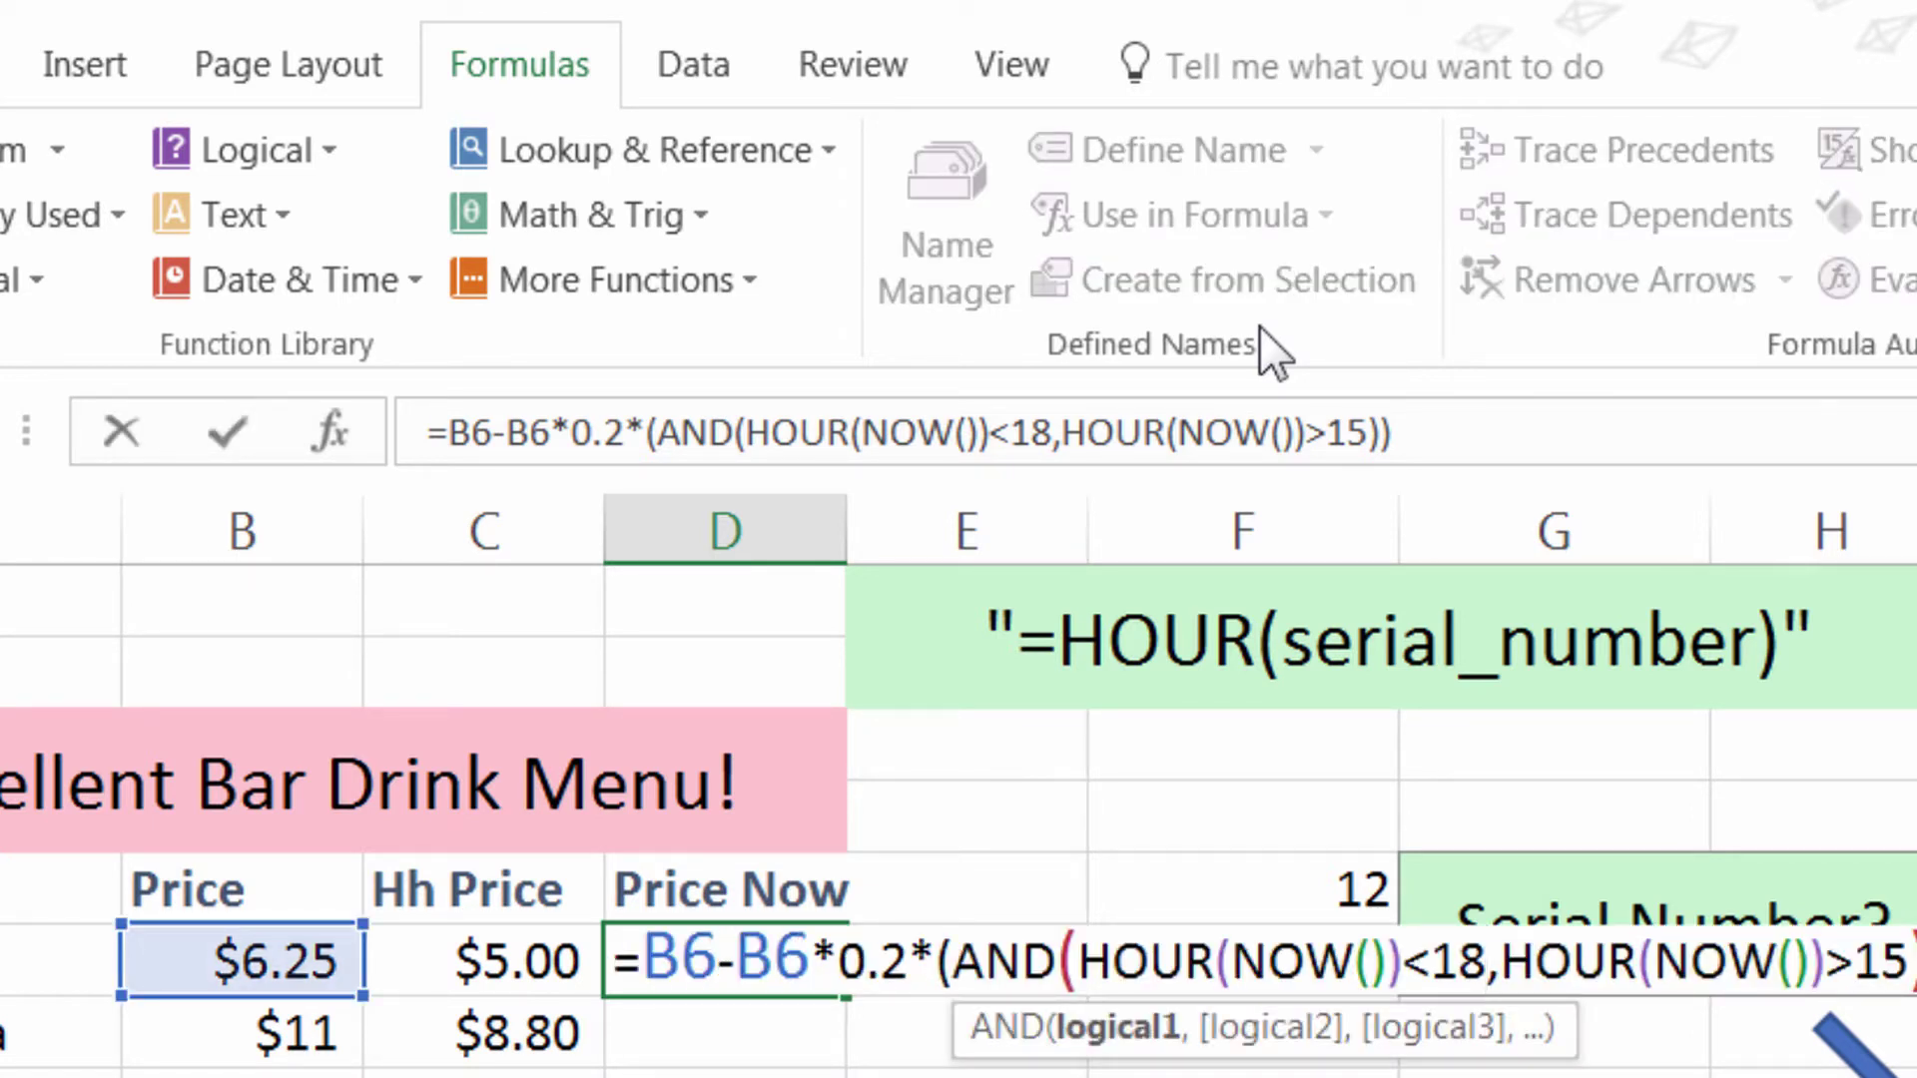
key("BackSpace")
key("BackSpace")
type("24")
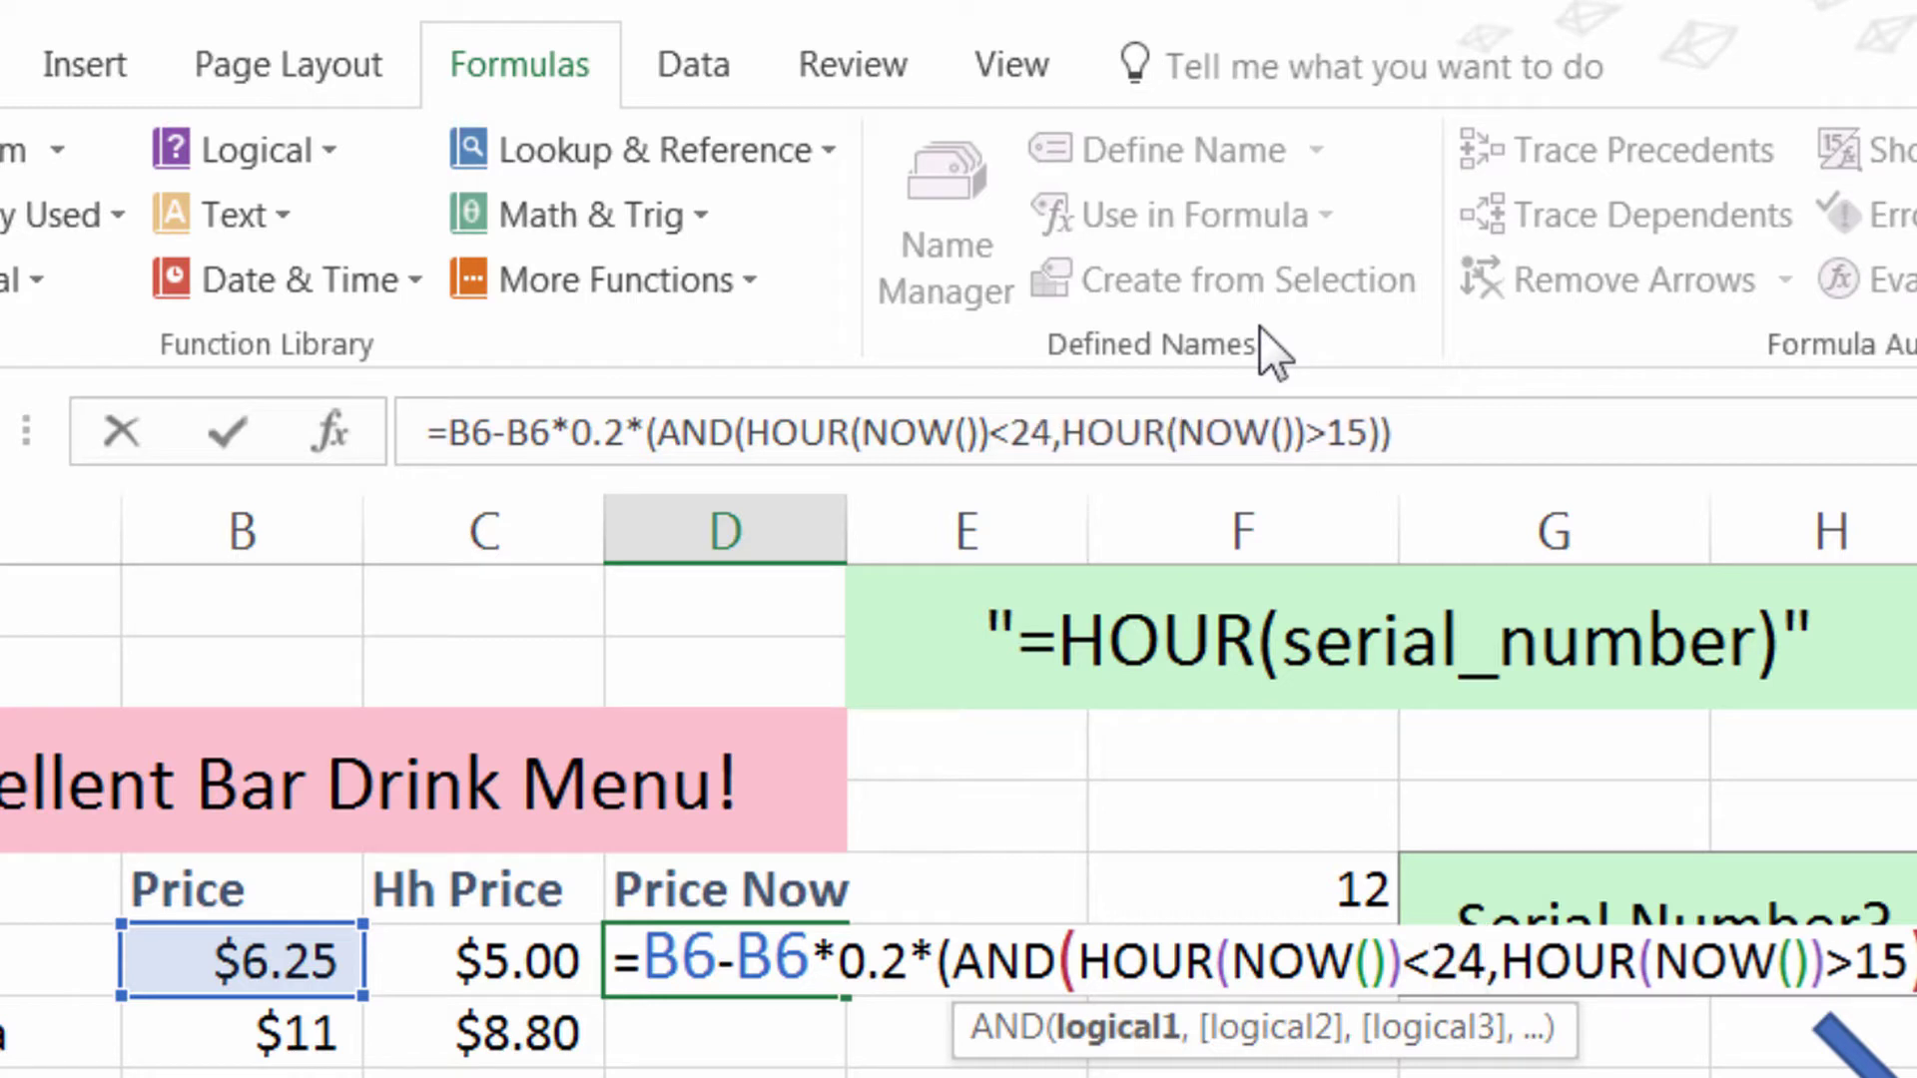
key("Return")
key("Up")
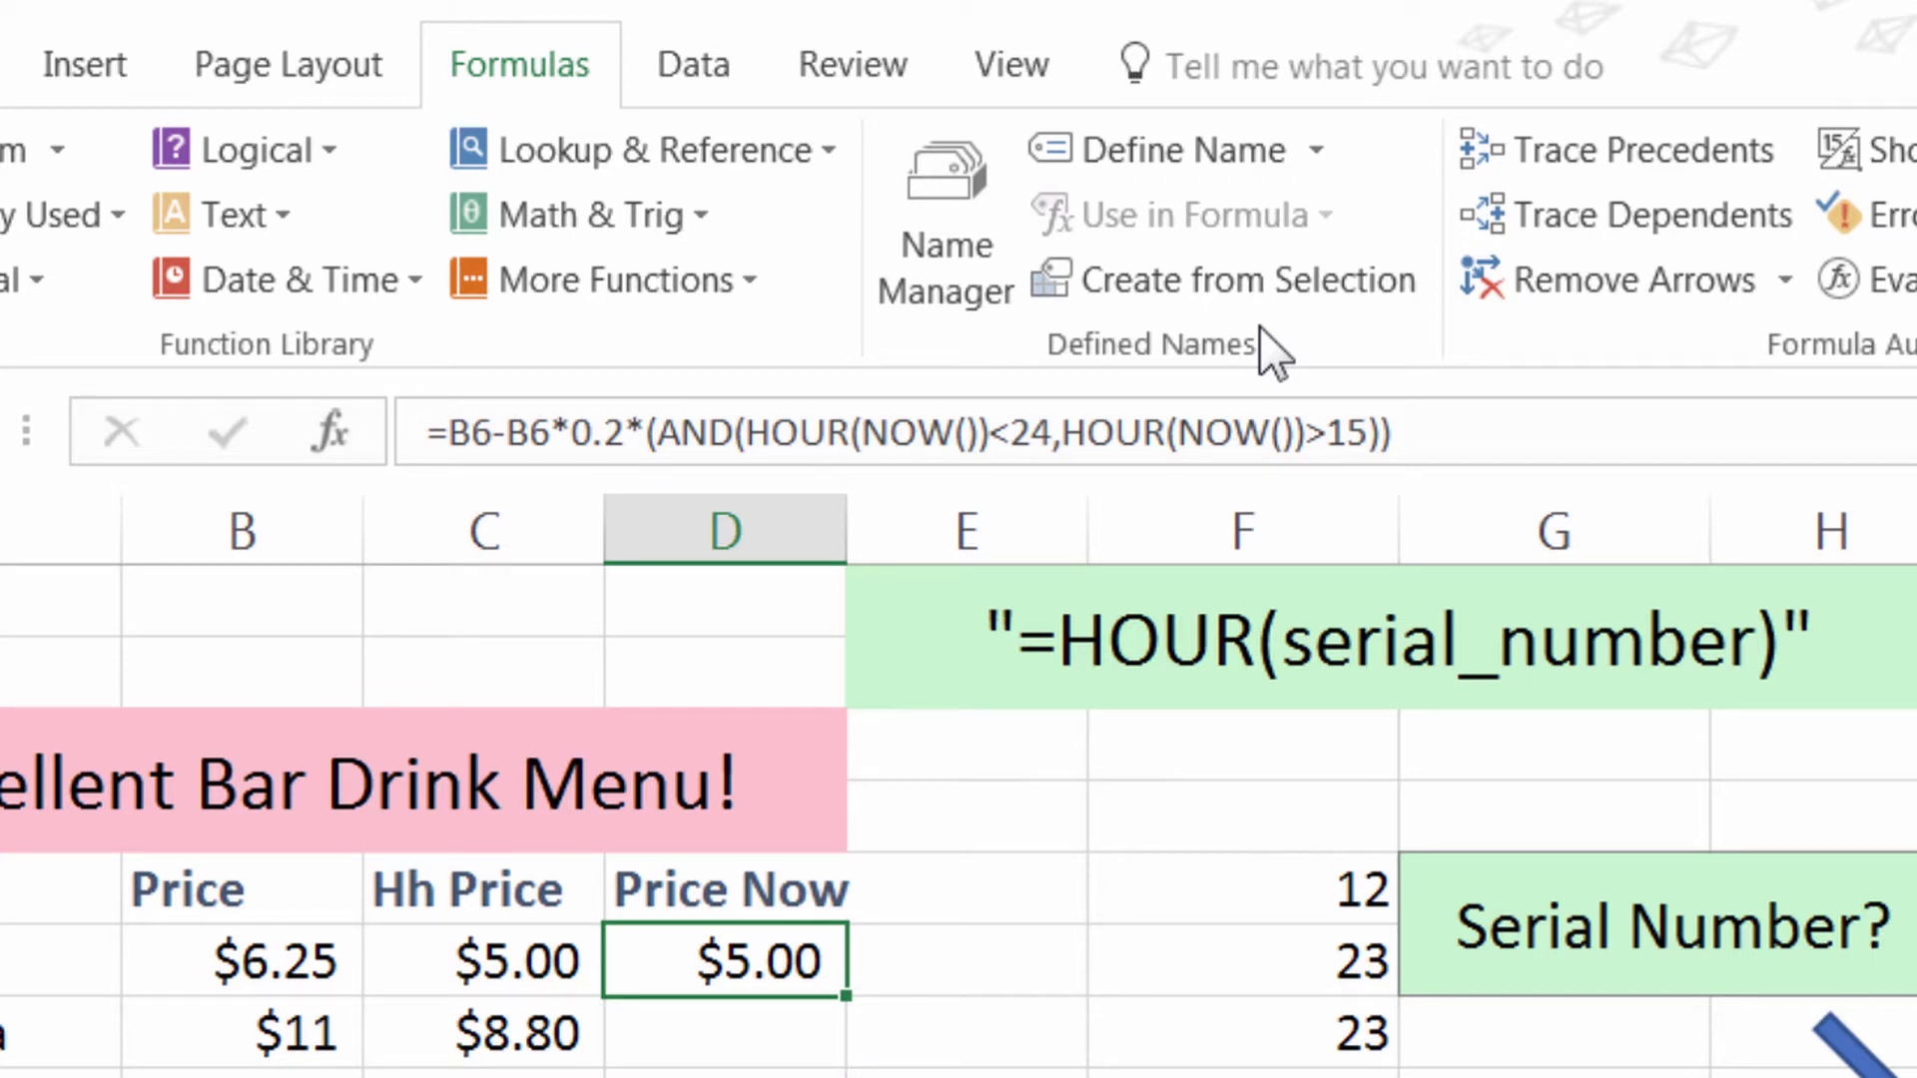
Step: Restore the upper hour limit in the D6 formula to 18 and fill the formula down through D10 for all drinks
key("F2")
key("BackSpace")
key("BackSpace")
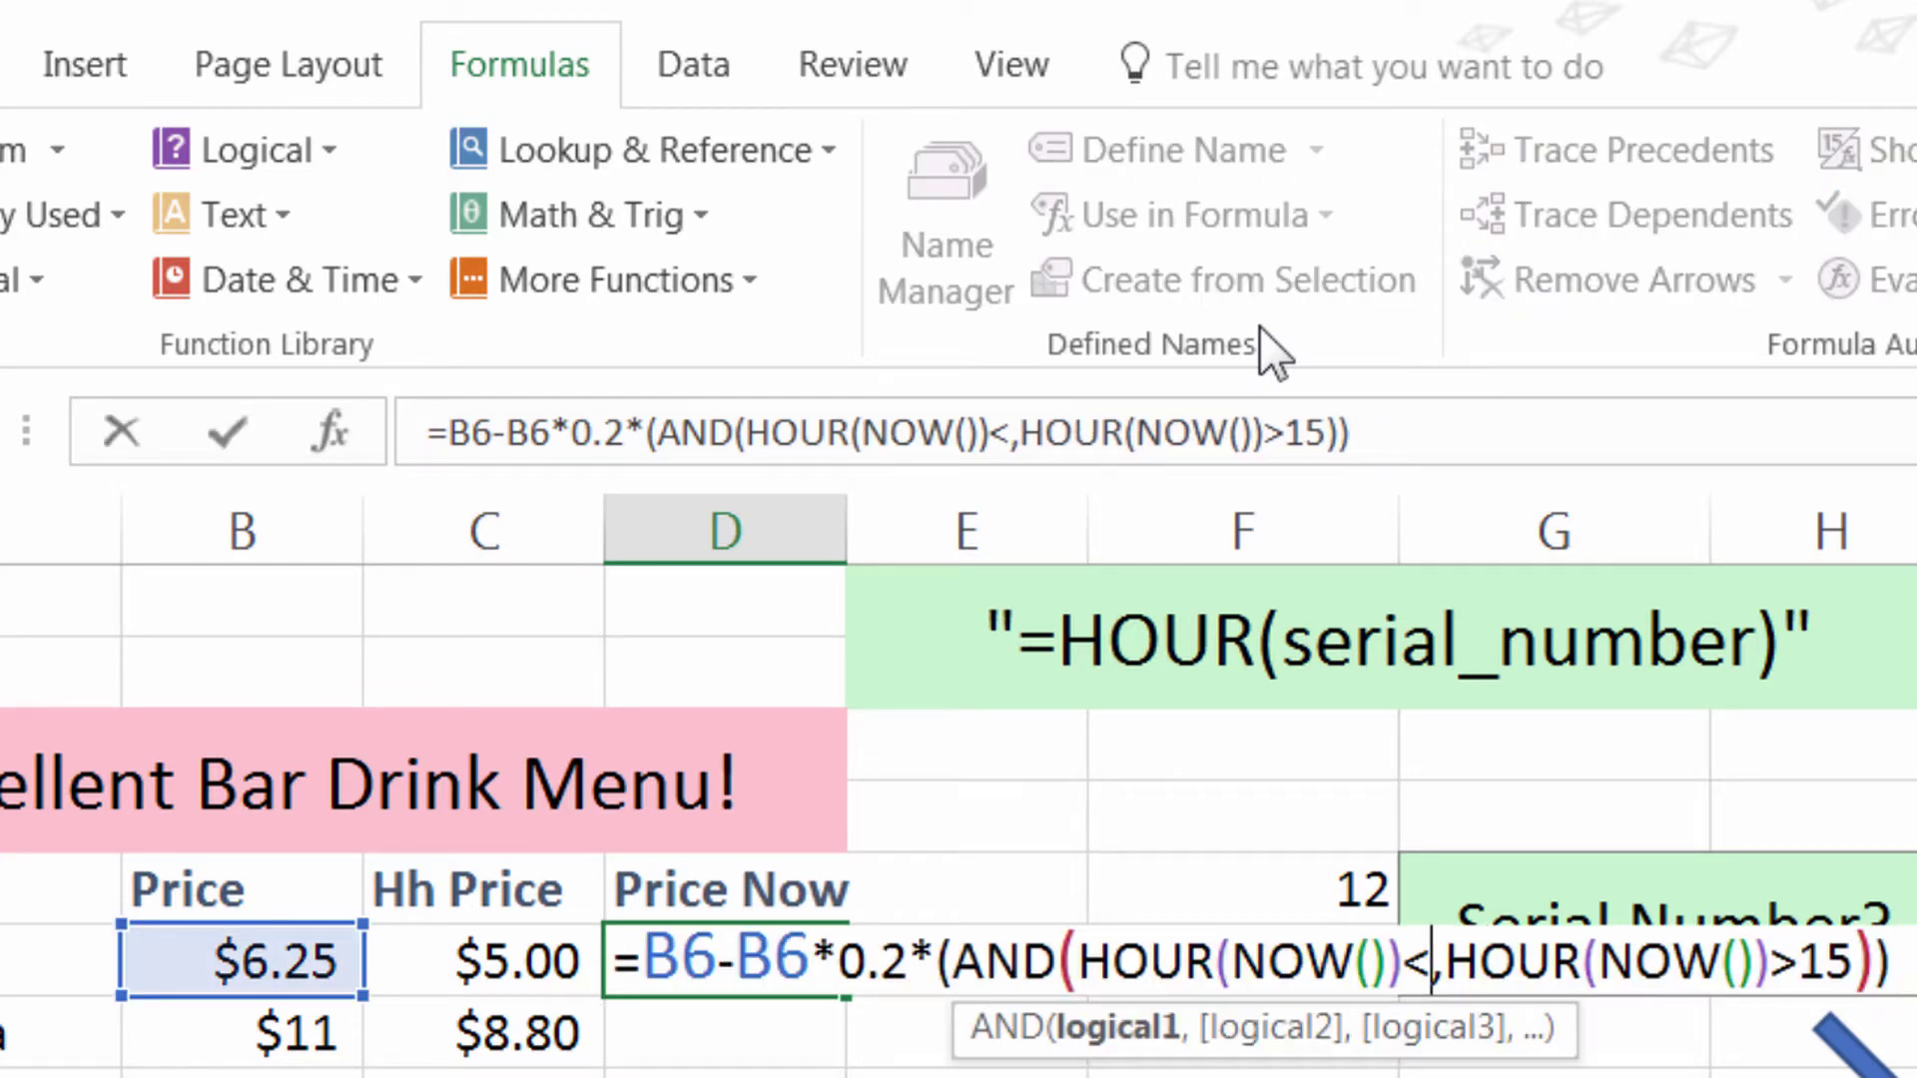
type("18")
key("Return")
left_click(649, 959)
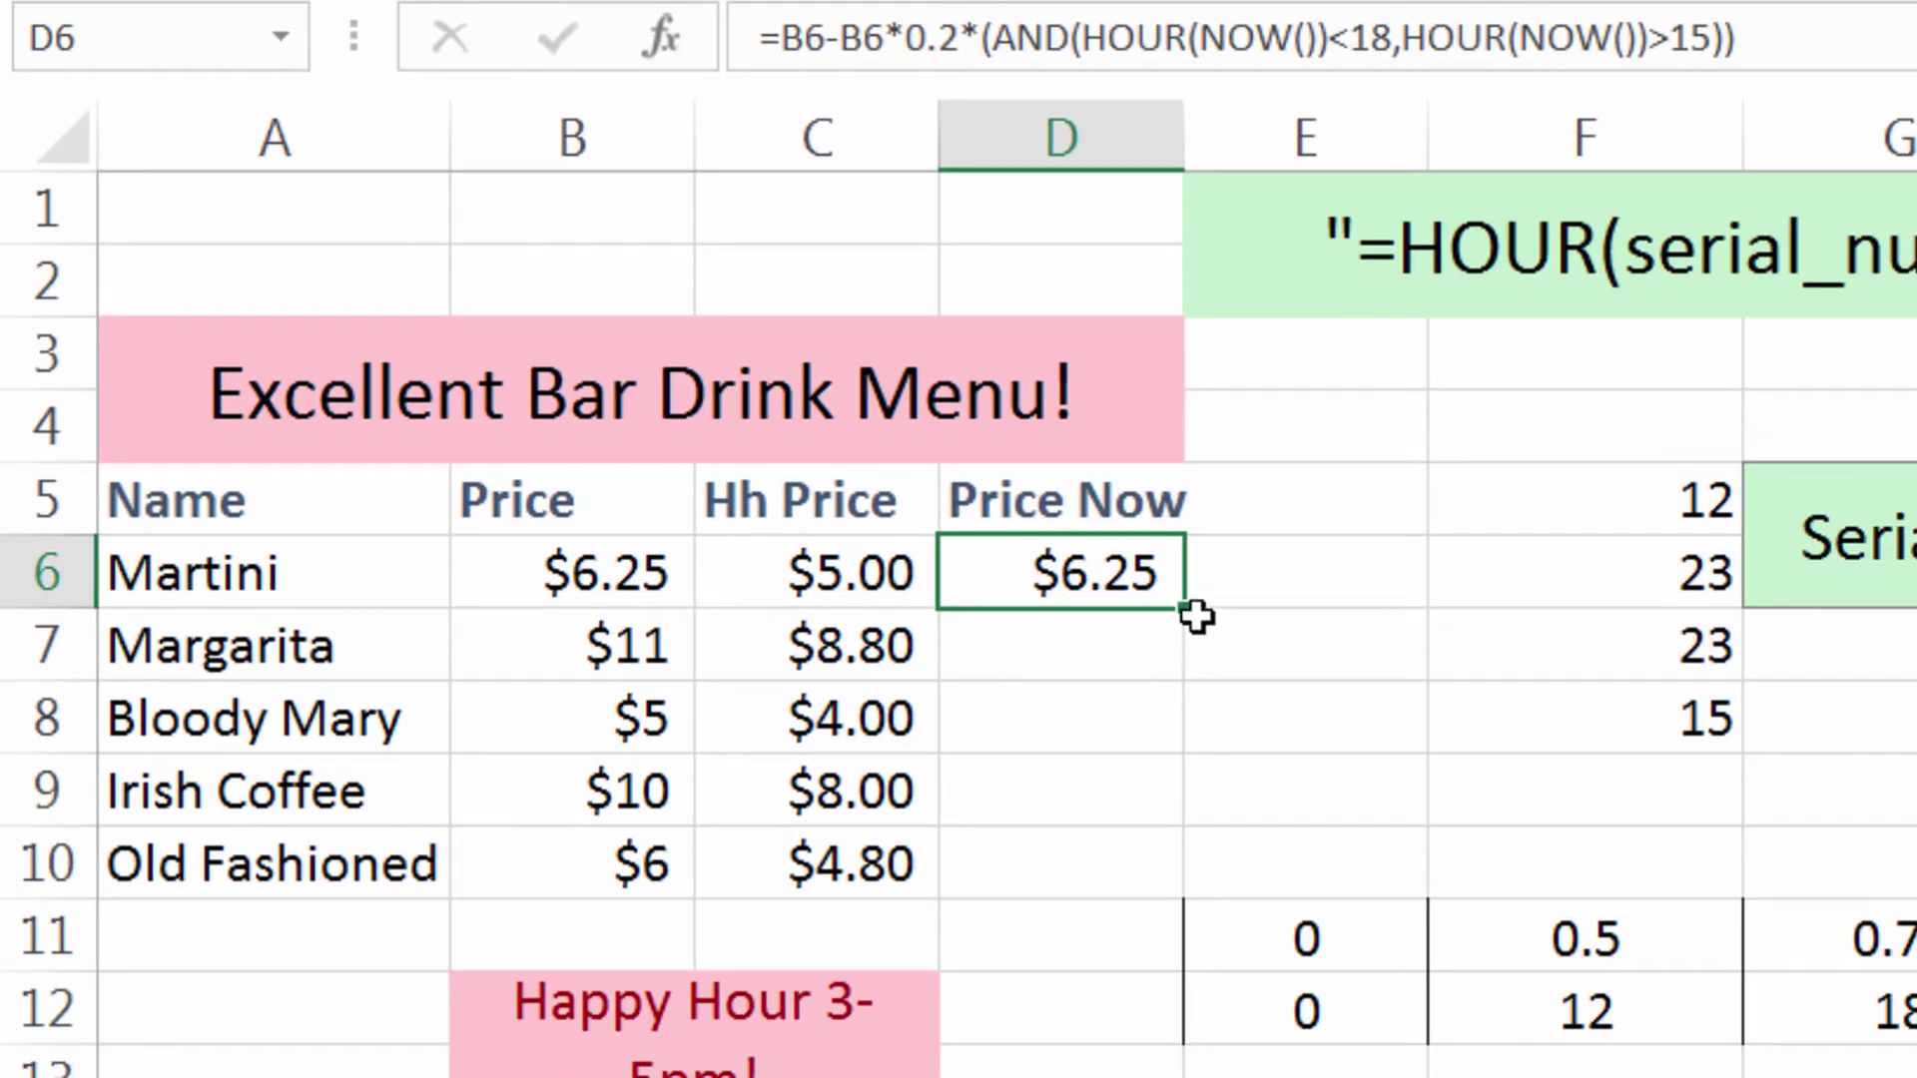
left_click_drag(1193, 616, 1198, 892)
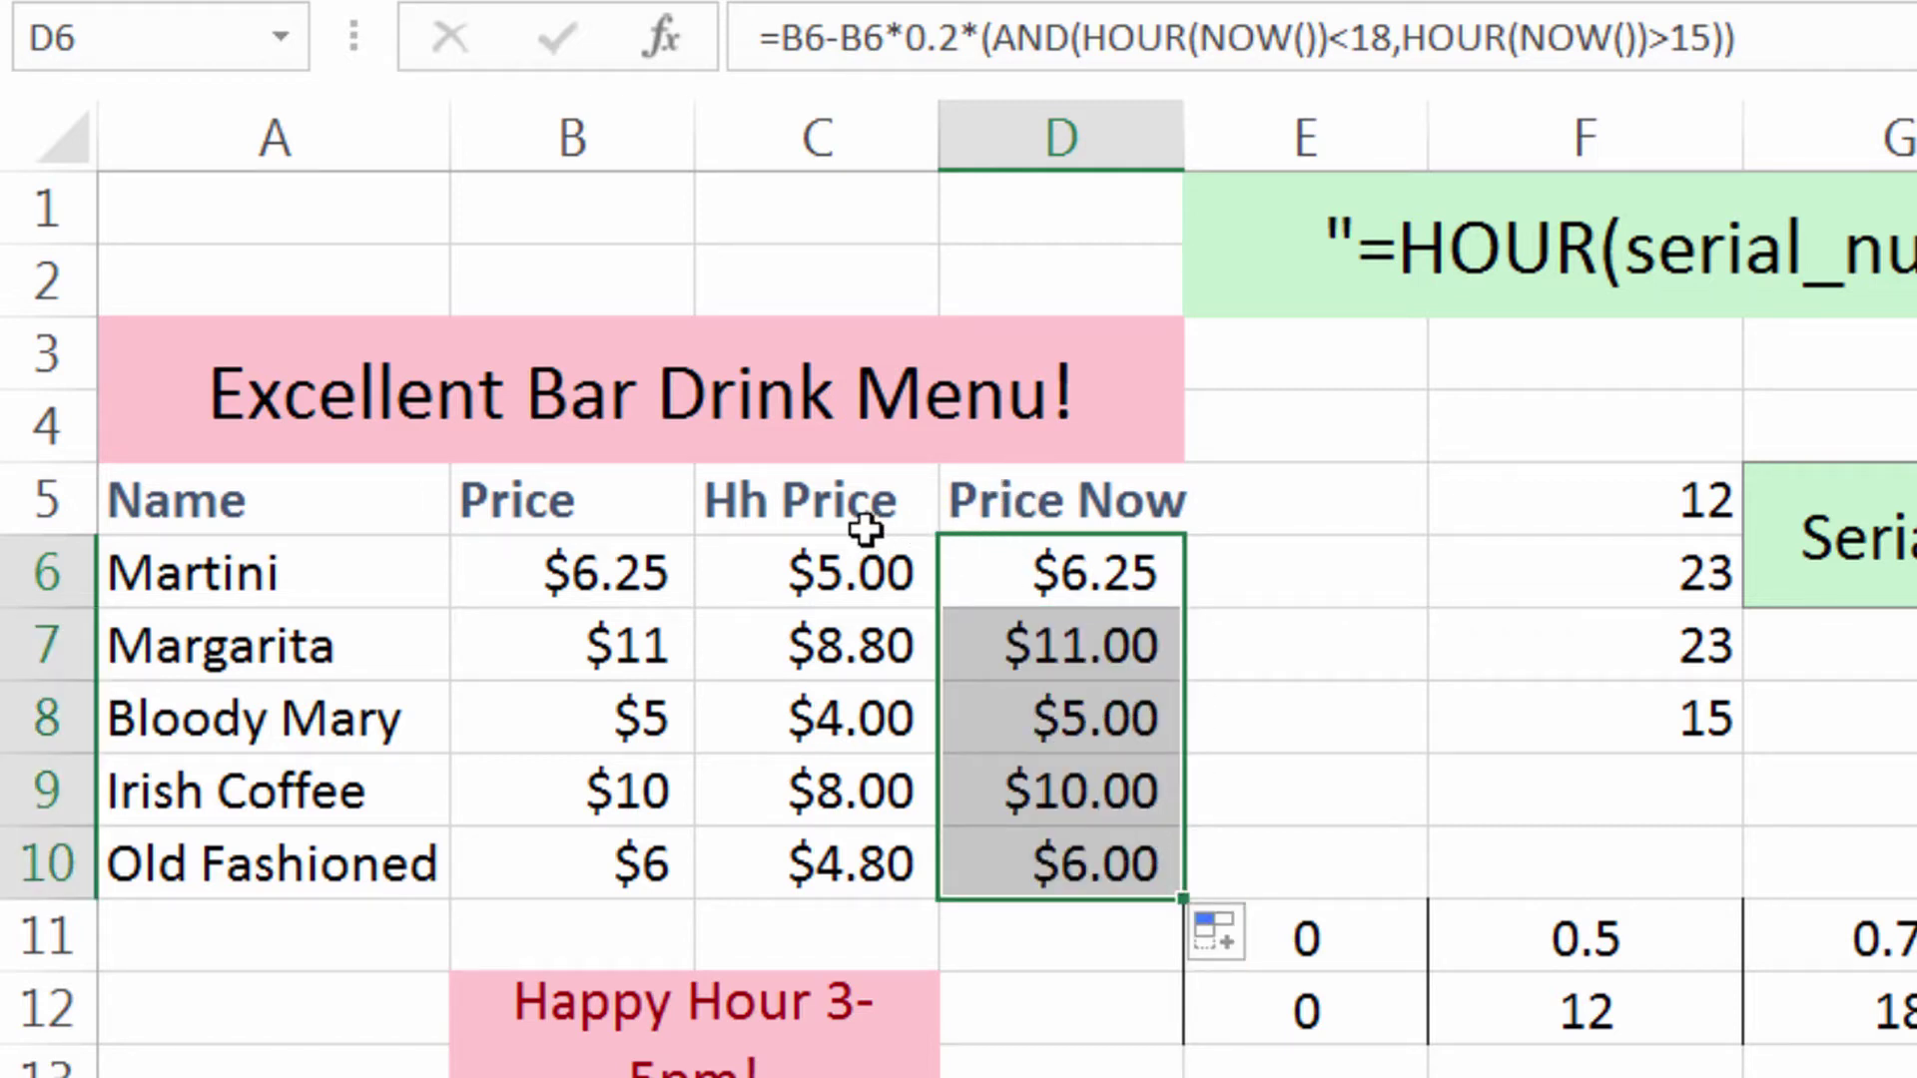
Step: Hide the Price and Hh Price columns (B and C) so only Name and Price Now remain in the drink menu
left_click(578, 501)
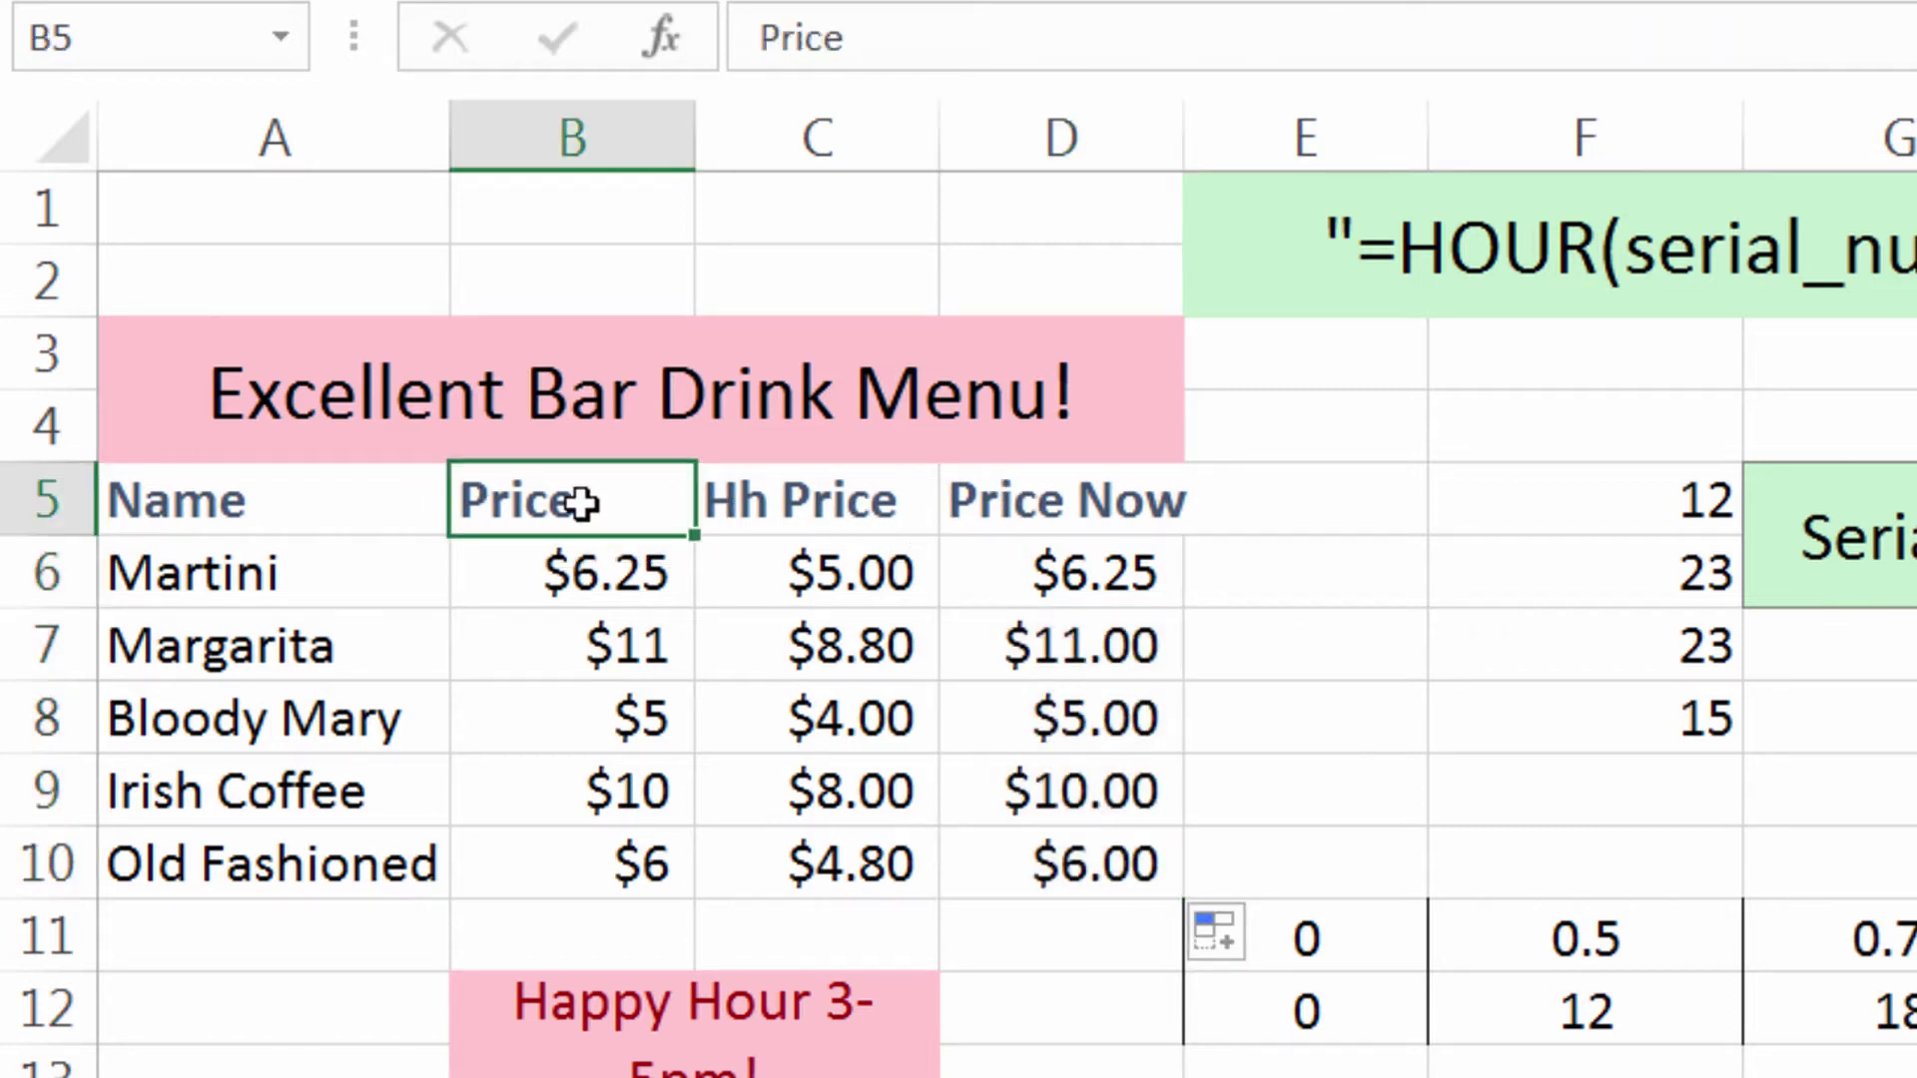
right_click(617, 136)
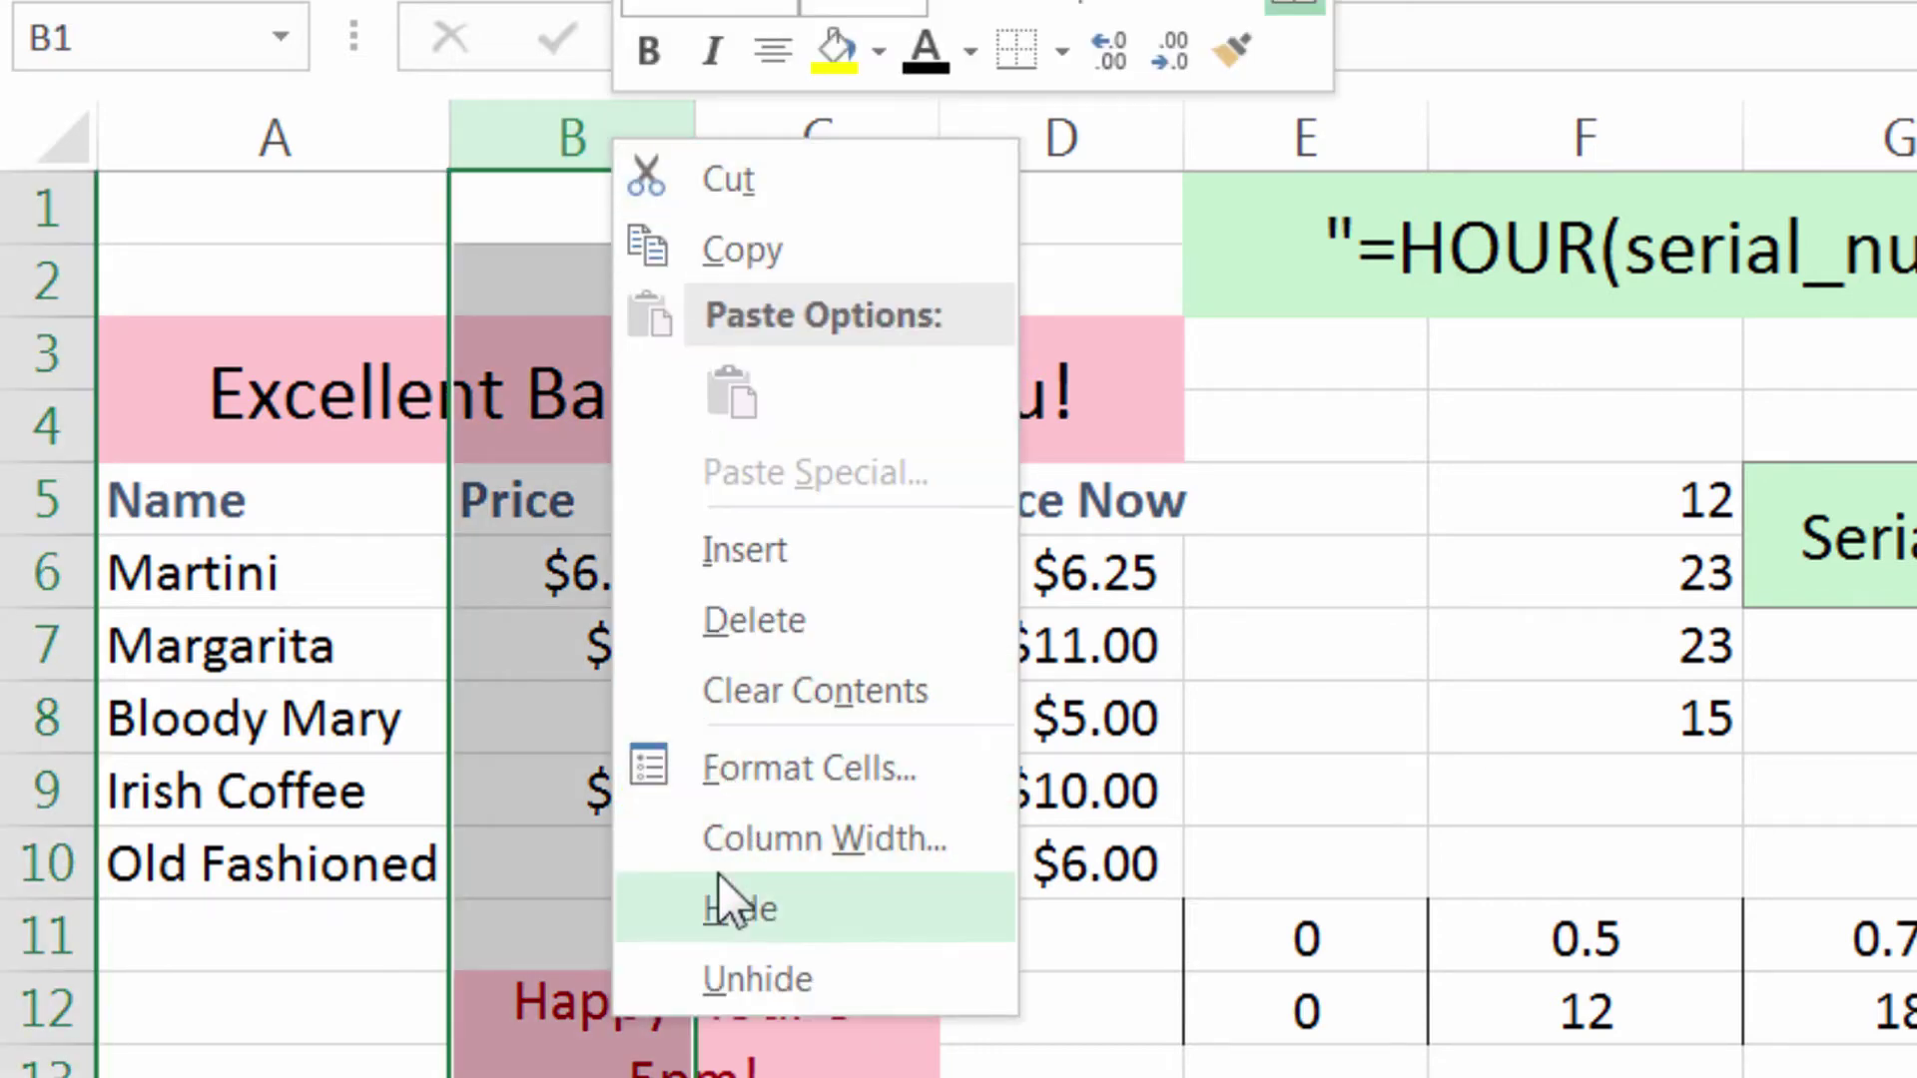
left_click(715, 907)
right_click(625, 133)
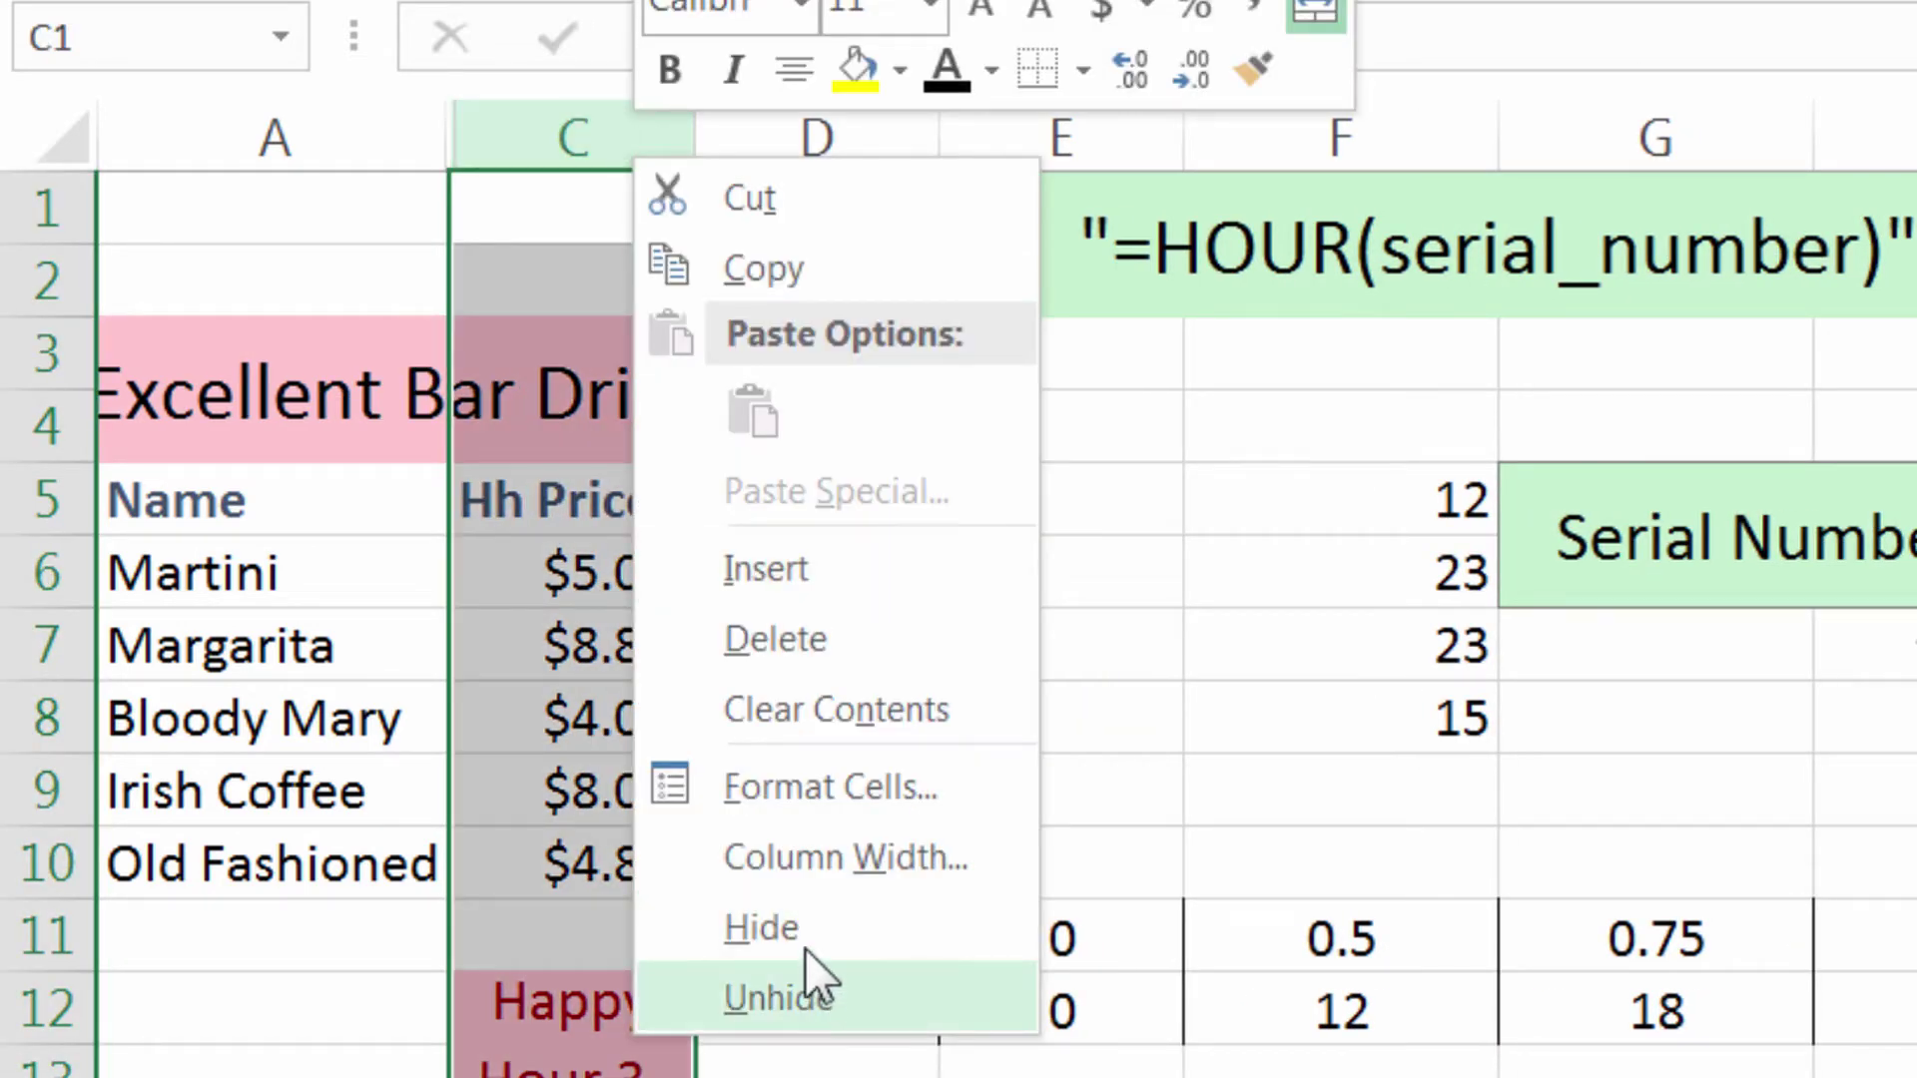
left_click(813, 979)
Step: Change the AND function's upper hour limit in the Martini's Price Now formula in D6 to 24
left_click(330, 561)
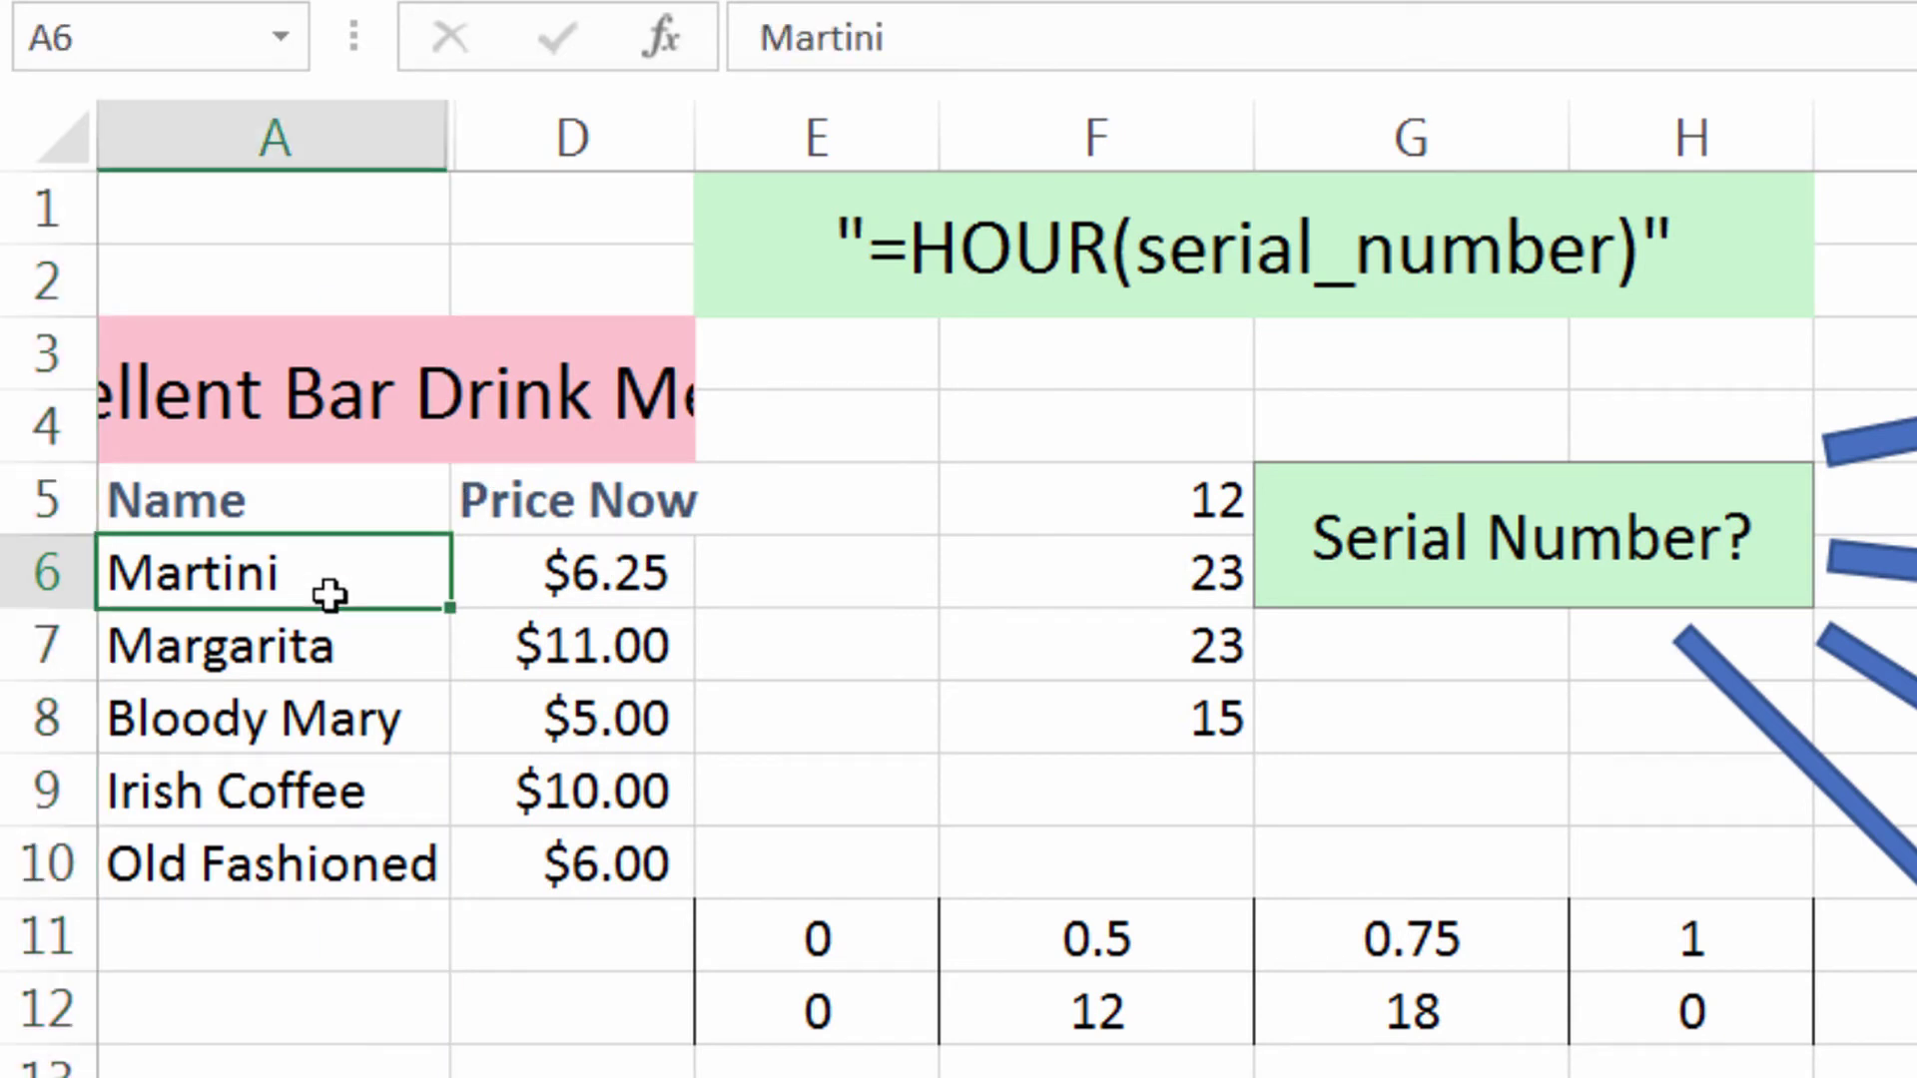
left_click(512, 572)
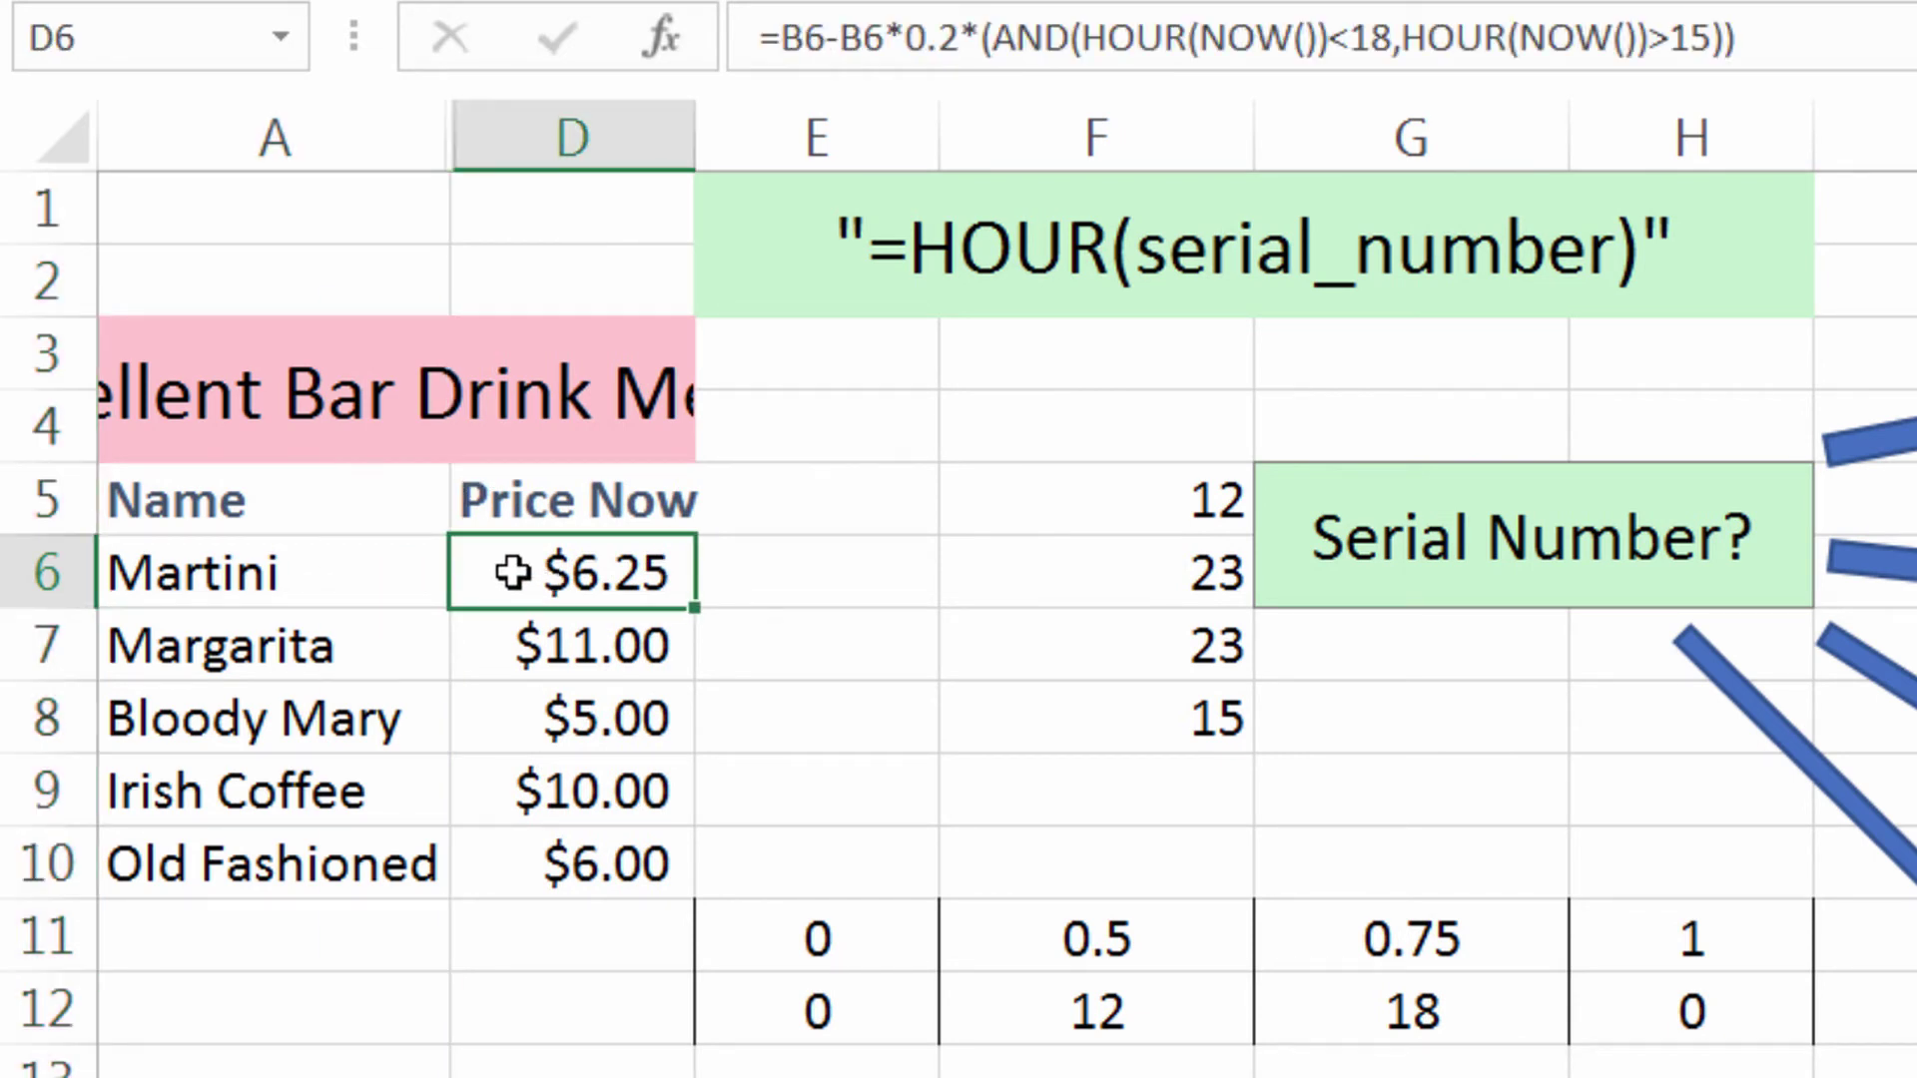
left_click(1396, 66)
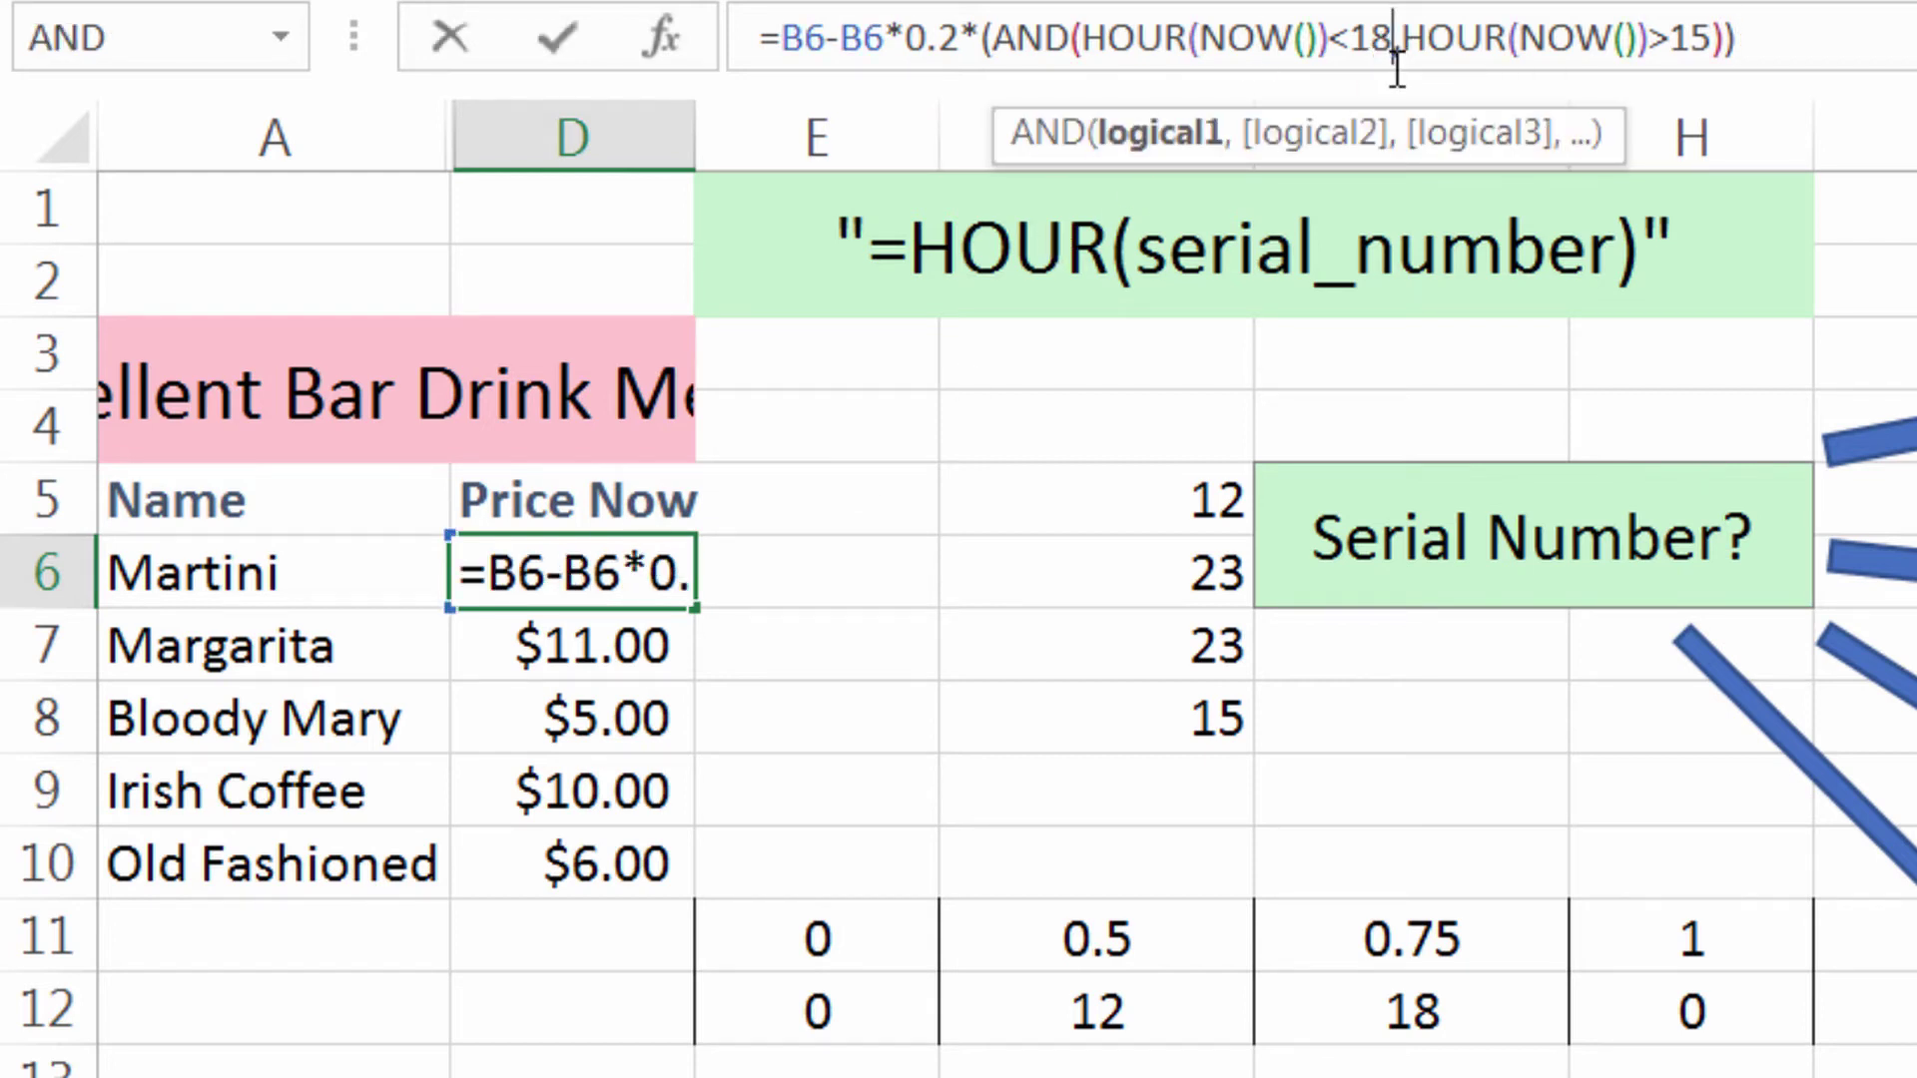
key("BackSpace")
key("BackSpace")
type("24")
key("Return")
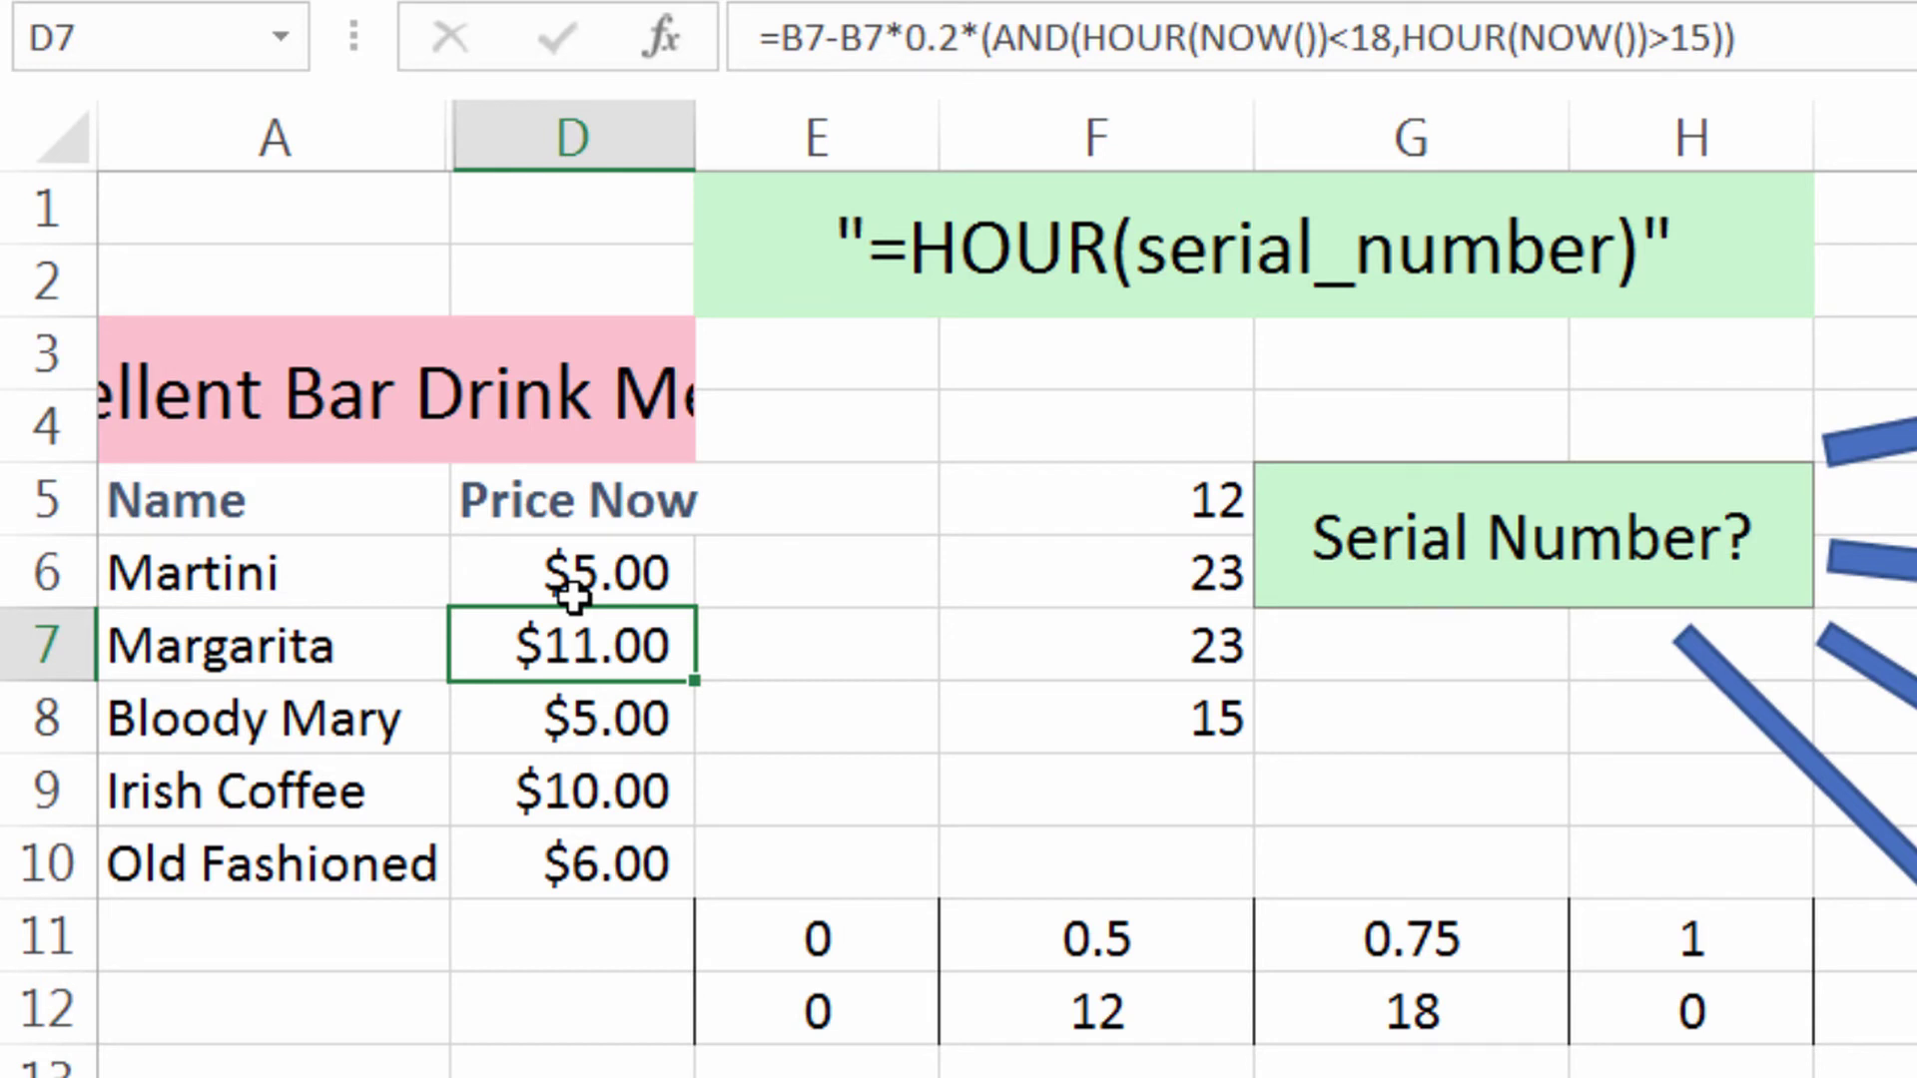
left_click(1146, 306)
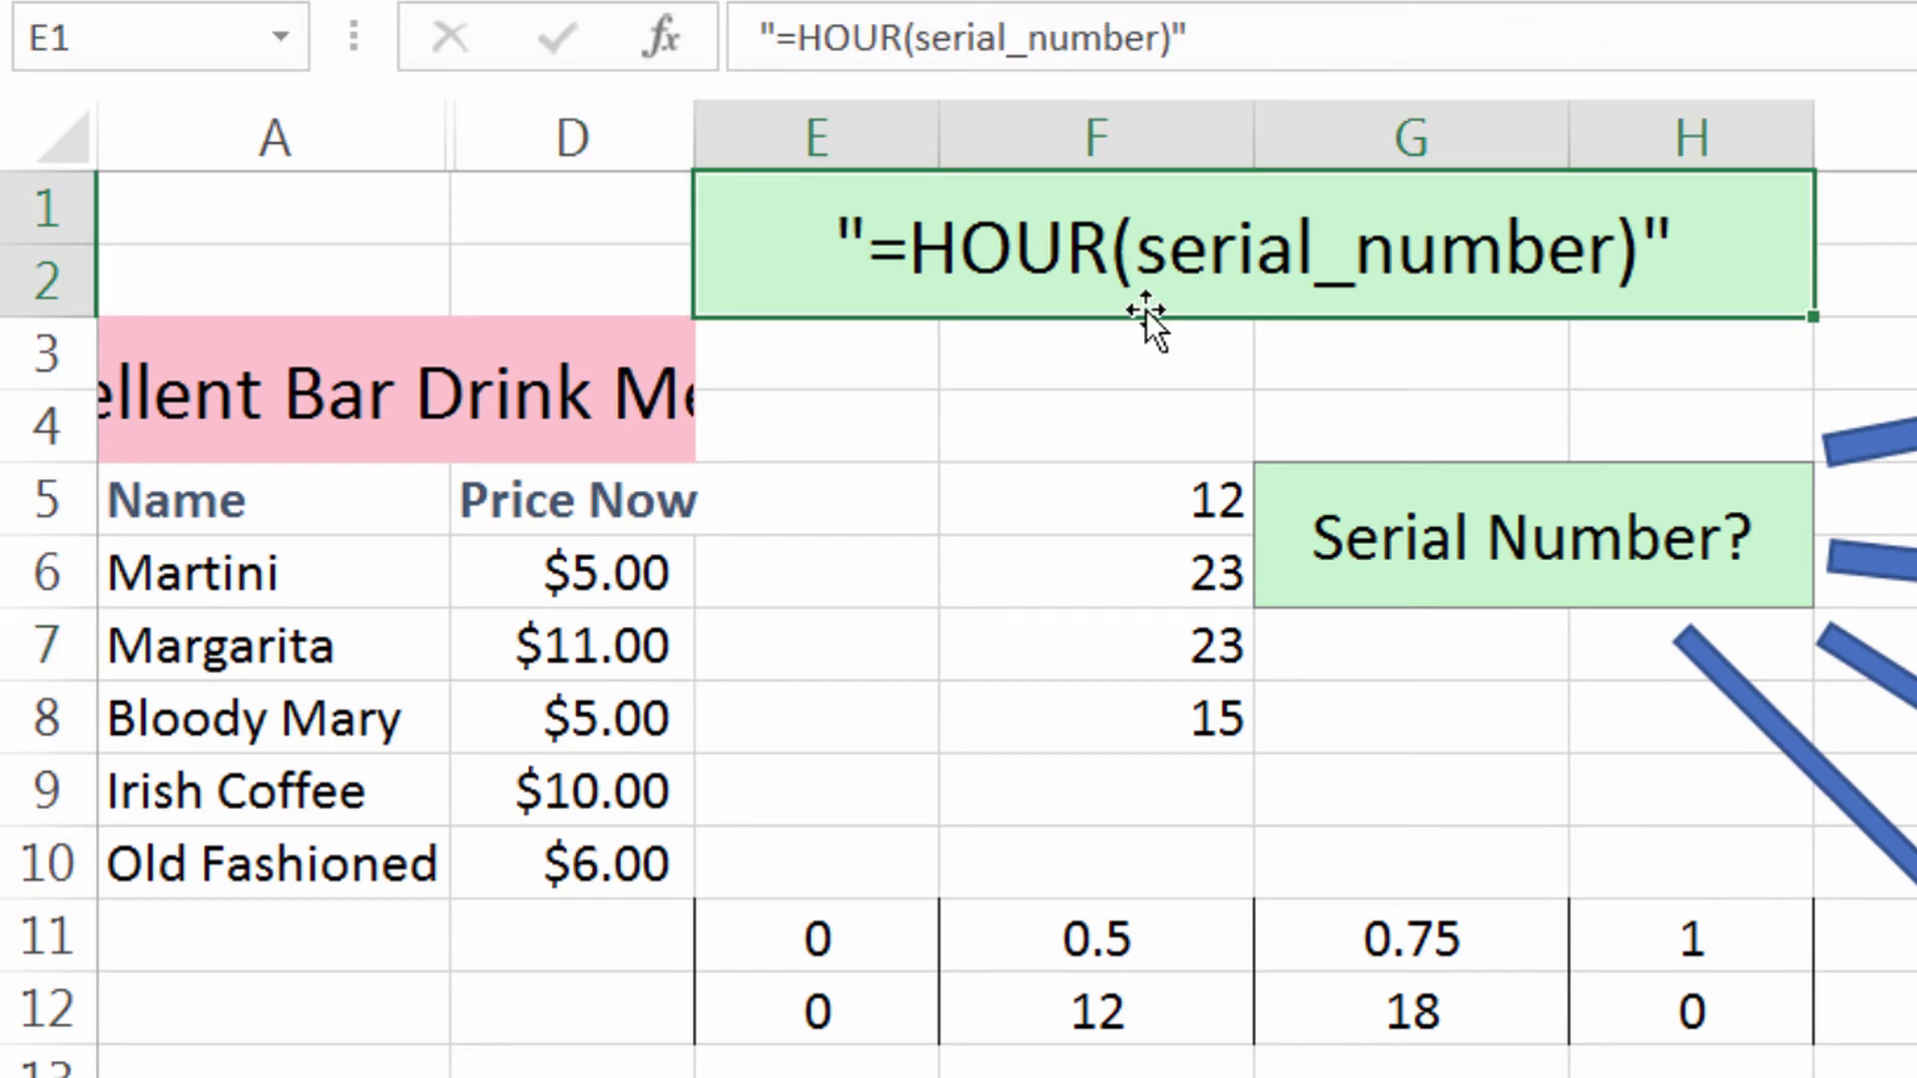